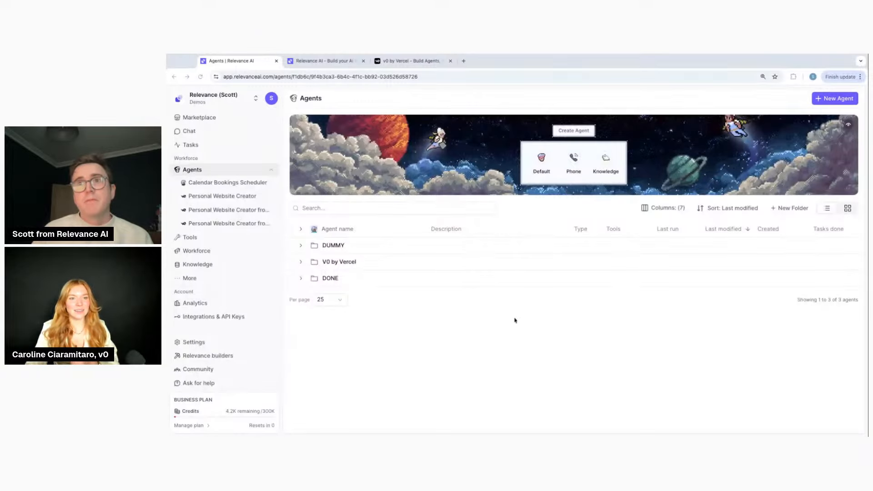
# Switch to the Agents page listing the DUMMY, V0 by Vercel and DONE folders
pyautogui.click(496, 358)
pyautogui.press('super+plus')
pyautogui.press('super+plus')
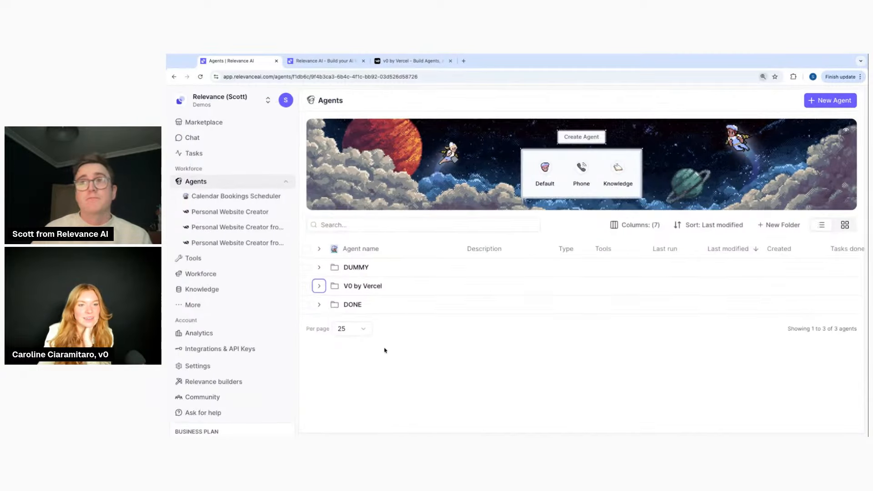
pyautogui.press('super+minus')
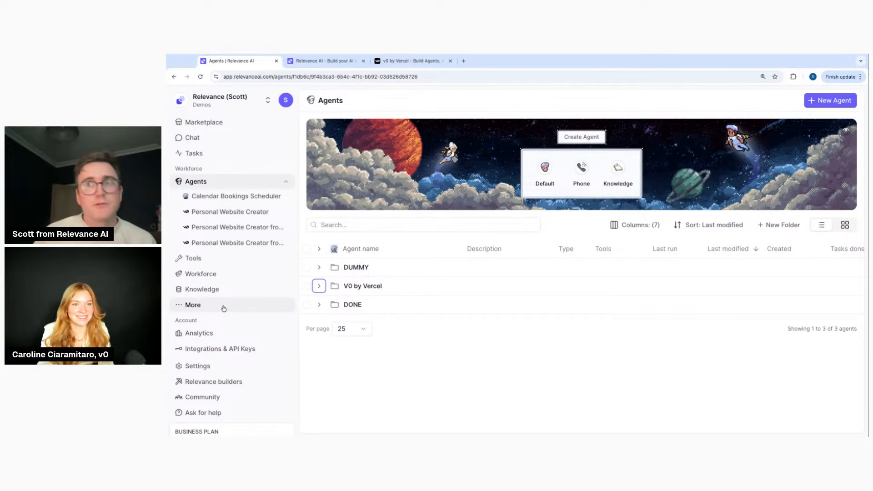
pyautogui.click(829, 101)
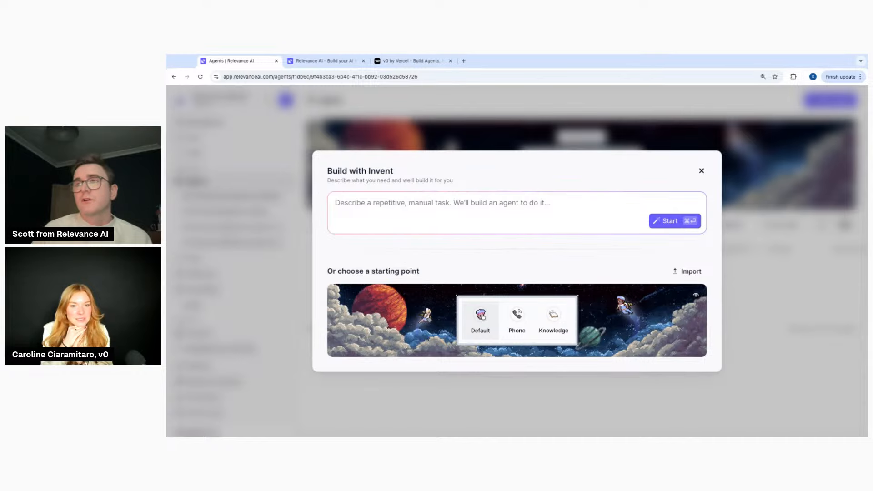
pyautogui.click(482, 315)
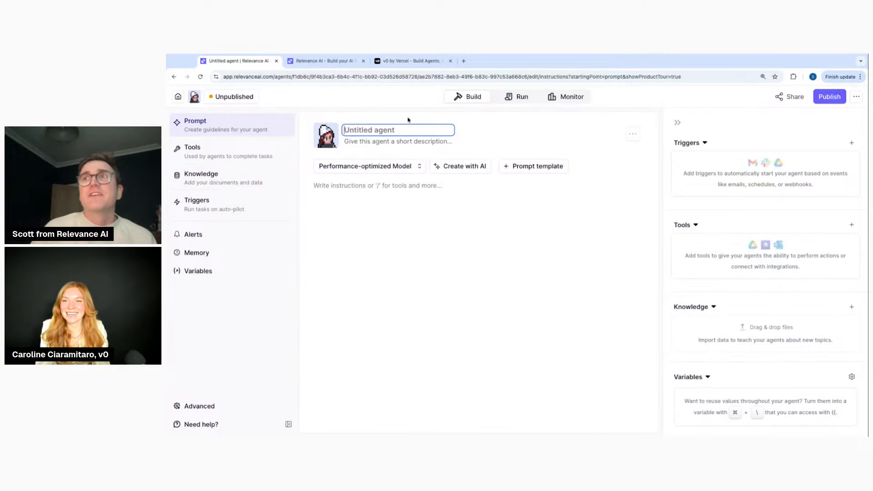
pyautogui.click(179, 98)
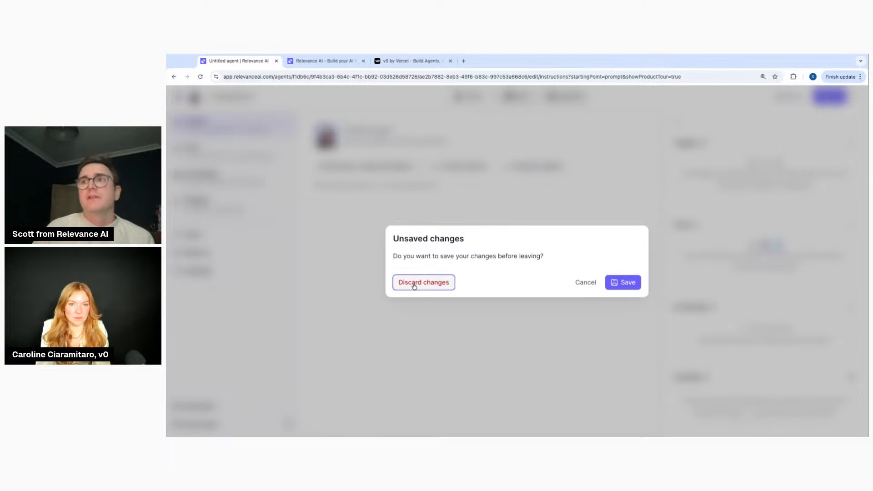
pyautogui.click(414, 287)
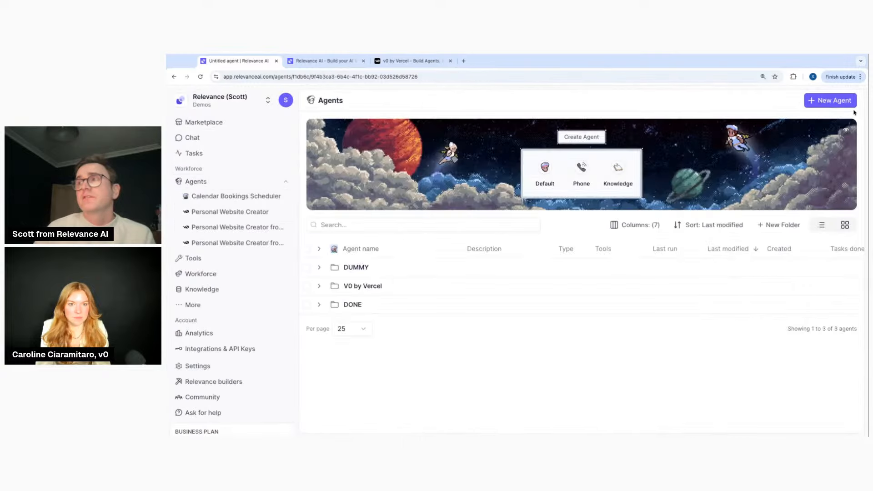
pyautogui.click(829, 103)
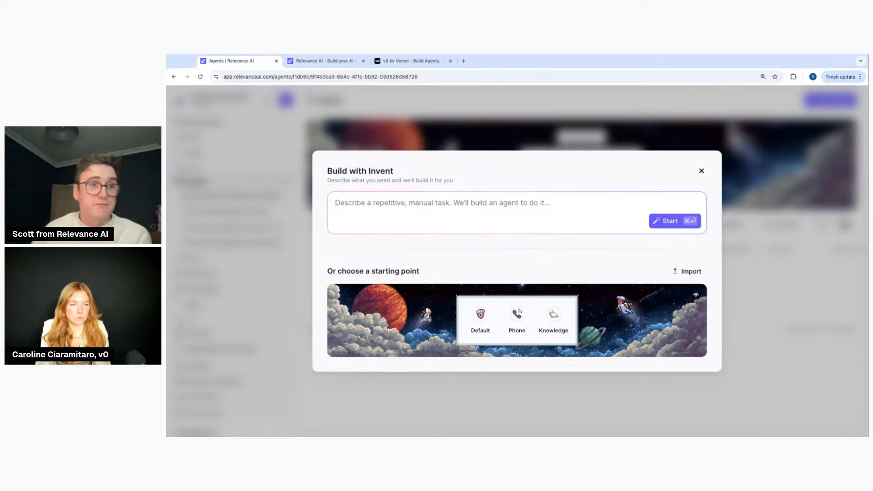
# Create a new Default agent and insert the Goal, Tools and Rules prompt template
pyautogui.click(480, 322)
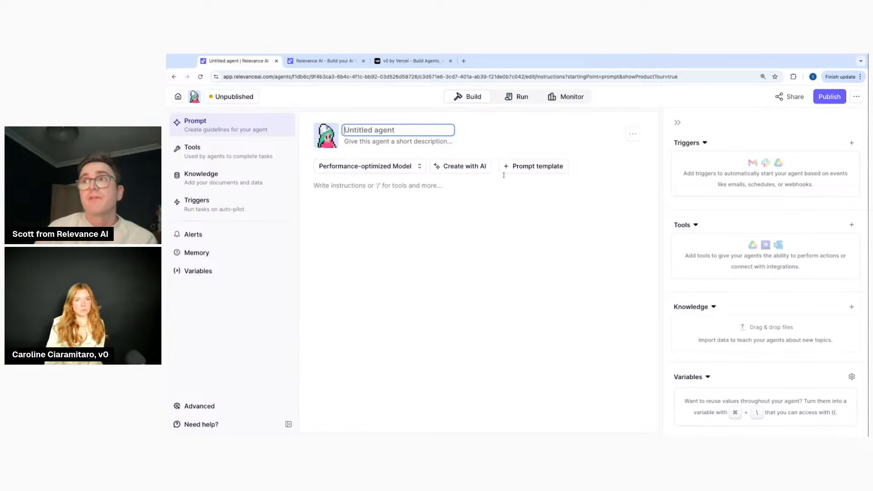
pyautogui.click(527, 171)
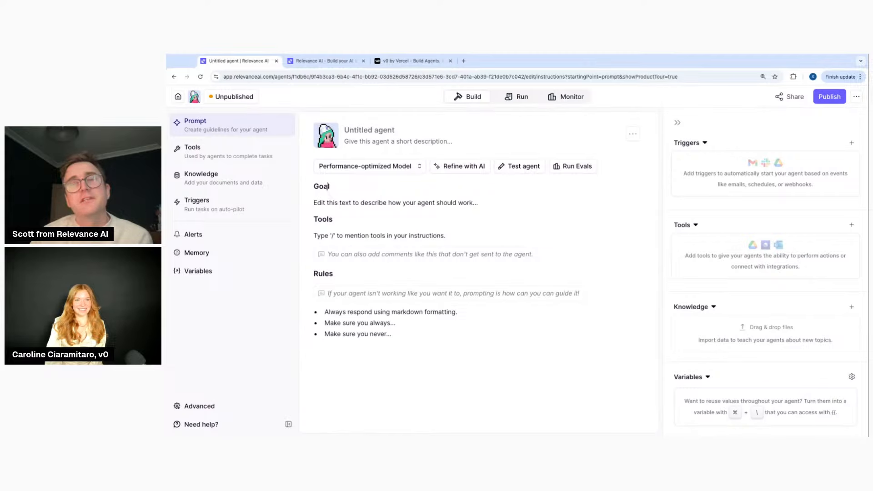
pyautogui.tripleClick(335, 201)
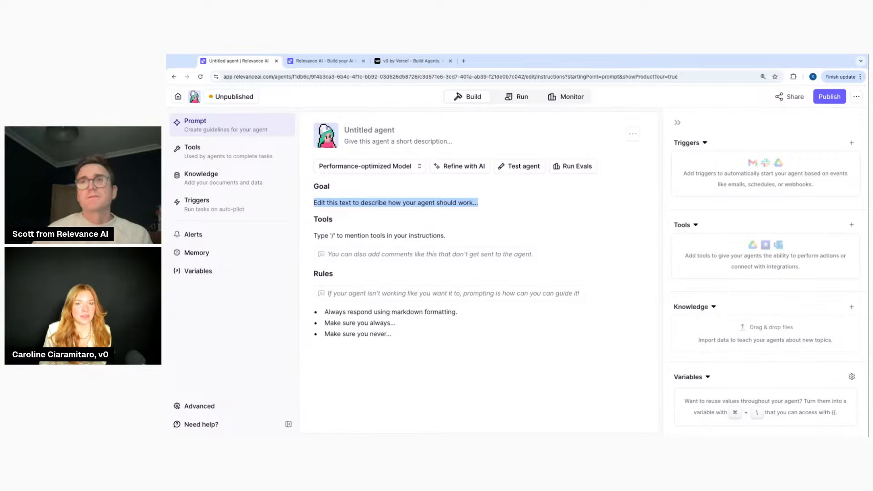
pyautogui.click(368, 131)
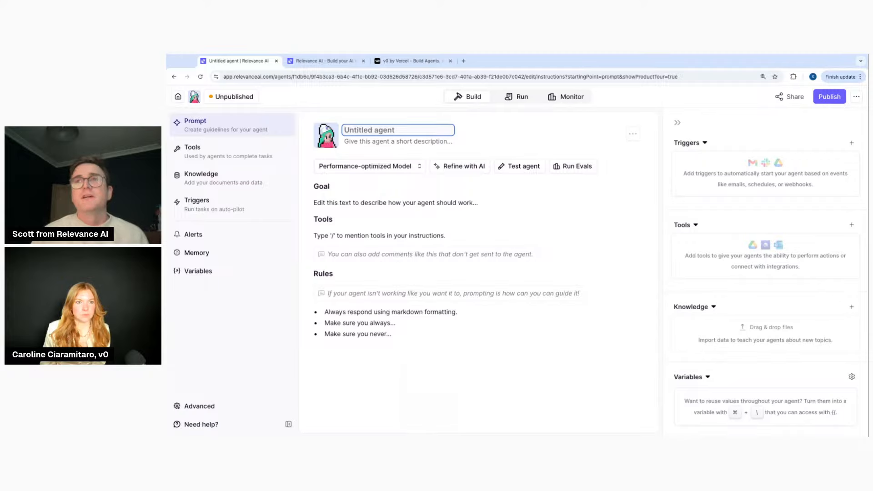
# Name the agent 'Peggy, the Personalized Builder' and pick a new avatar for it
pyautogui.write('Personal')
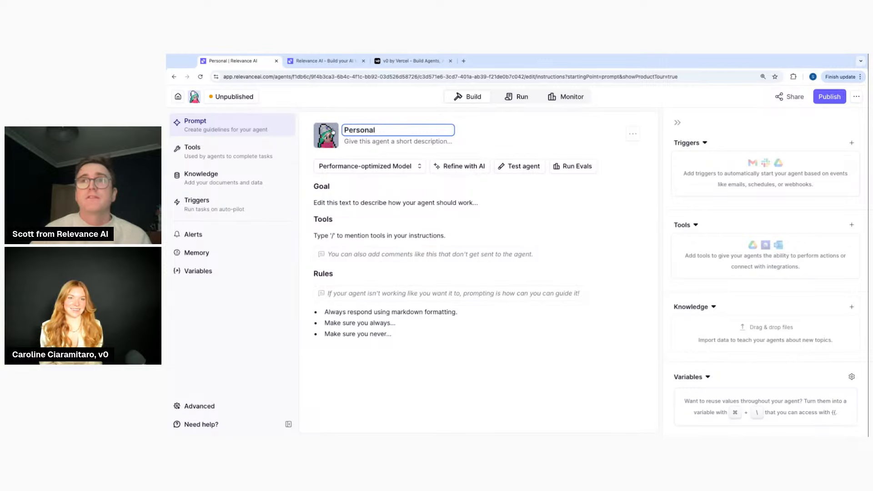
pyautogui.click(326, 135)
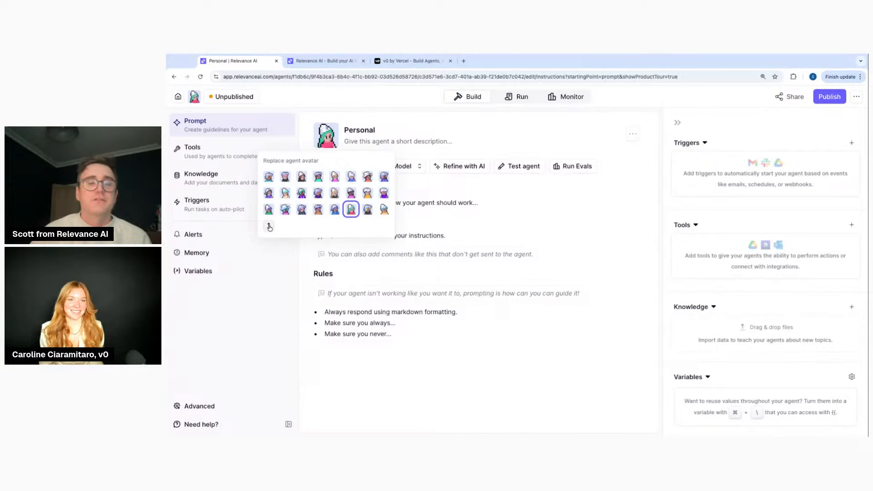
pyautogui.click(318, 210)
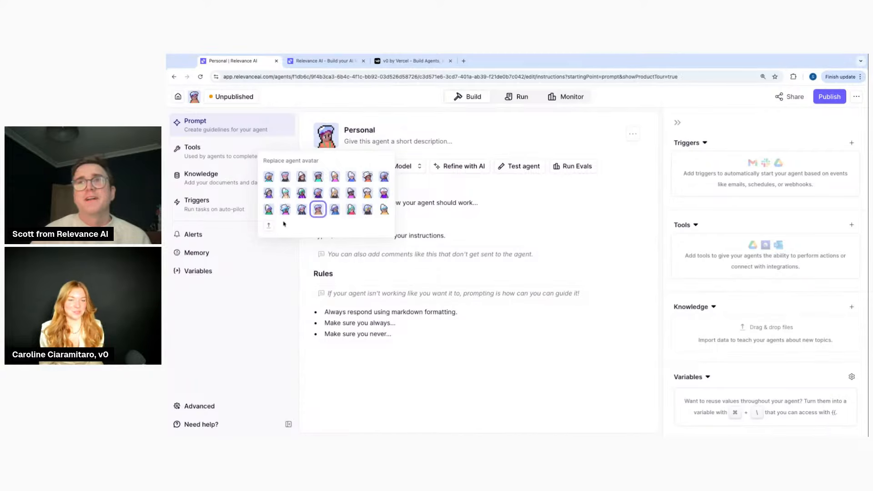
pyautogui.click(302, 210)
pyautogui.click(382, 196)
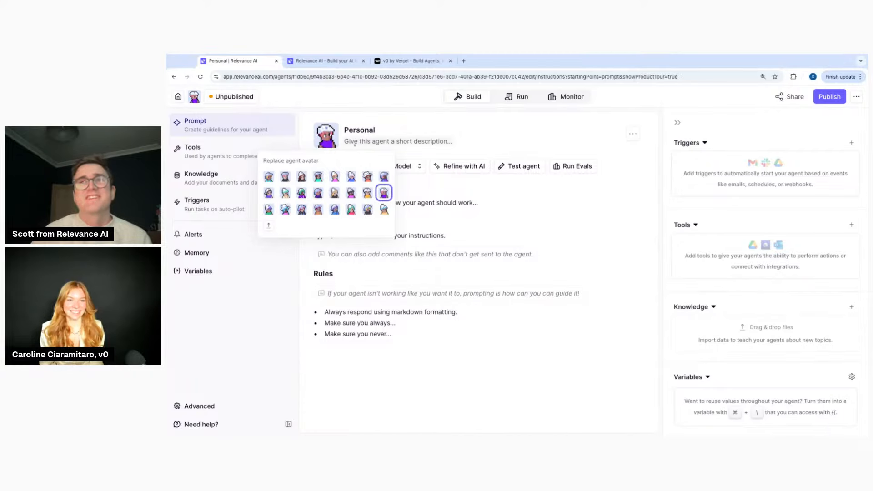
pyautogui.click(285, 193)
pyautogui.click(363, 129)
pyautogui.doubleClick(370, 129)
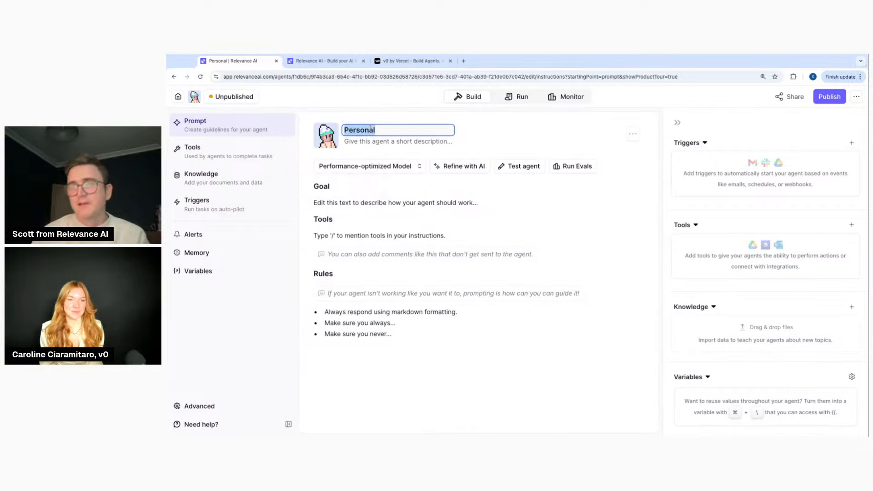
pyautogui.write('Peggy,')
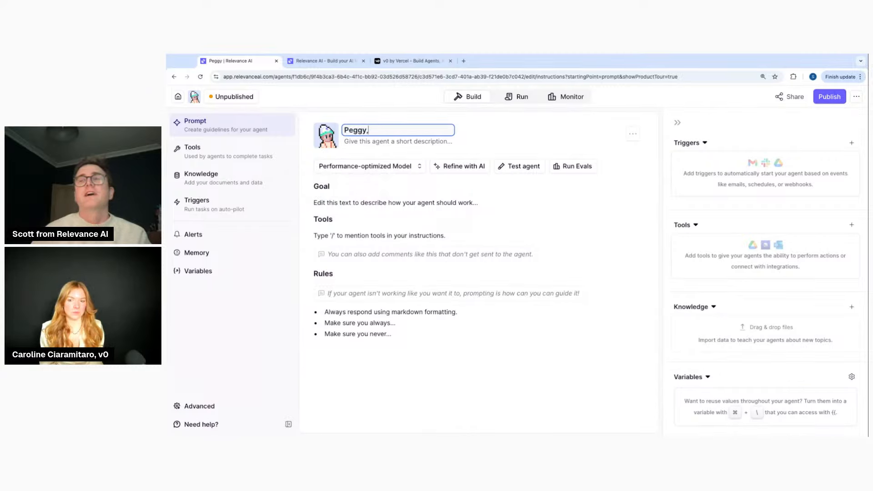
pyautogui.write(' the Persona')
pyautogui.press('BackSpace')
pyautogui.press('BackSpace')
pyautogui.press('BackSpace')
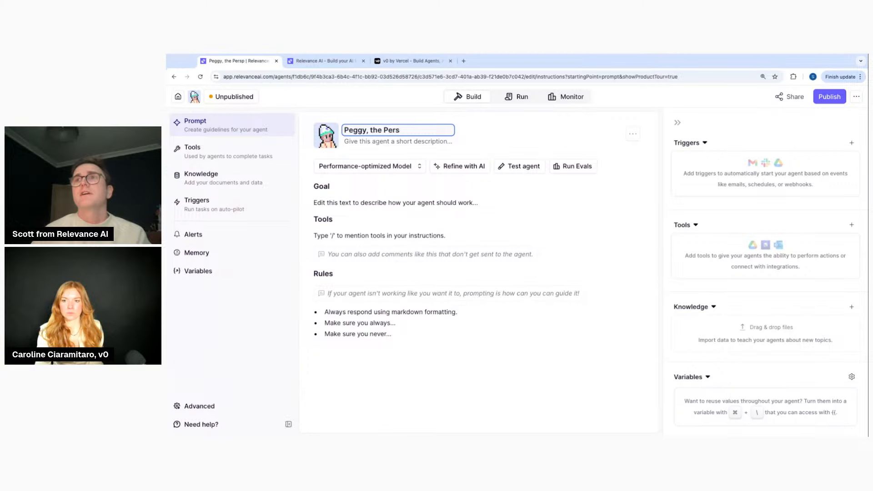
pyautogui.write('onalized B')
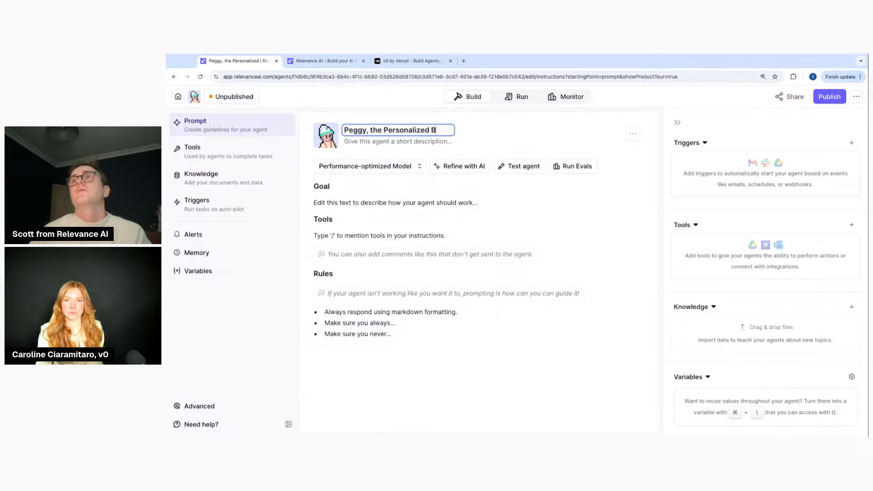
pyautogui.write('uilder')
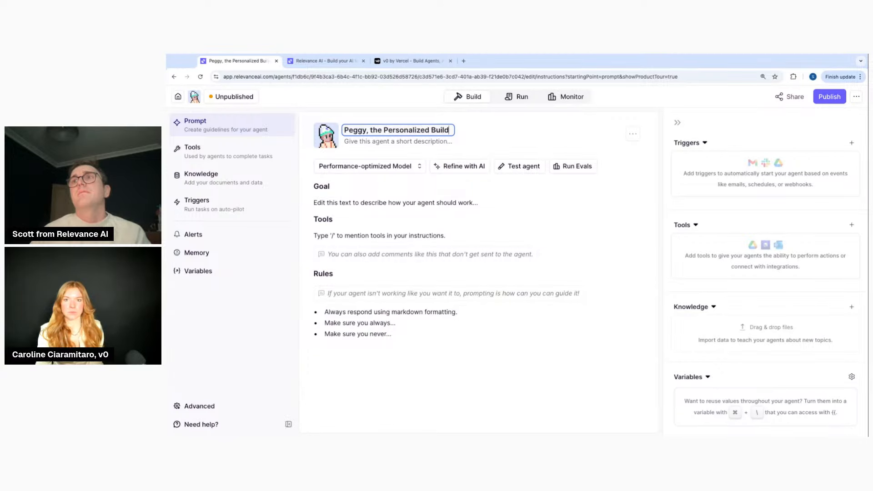
# Add the description 'Build personalized website' and replace the Goal placeholder with the website-building goal
pyautogui.click(364, 142)
pyautogui.write('Bui')
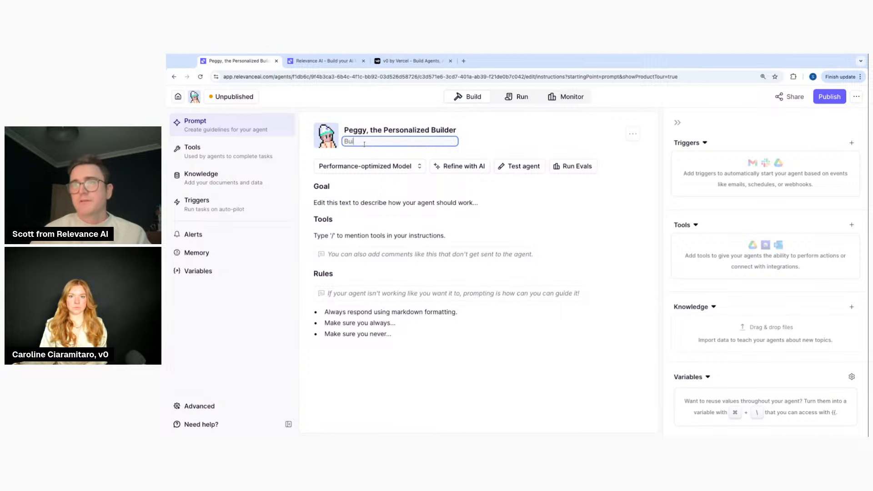
pyautogui.write('ld personalized ')
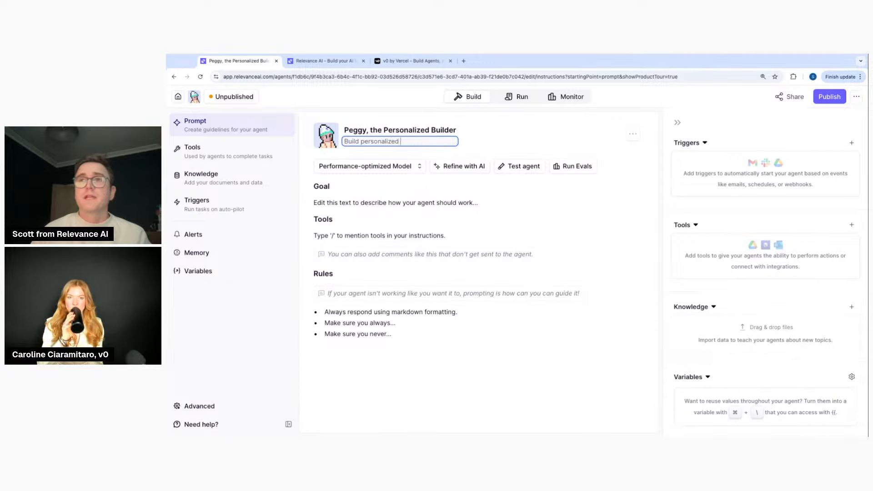
pyautogui.write('web')
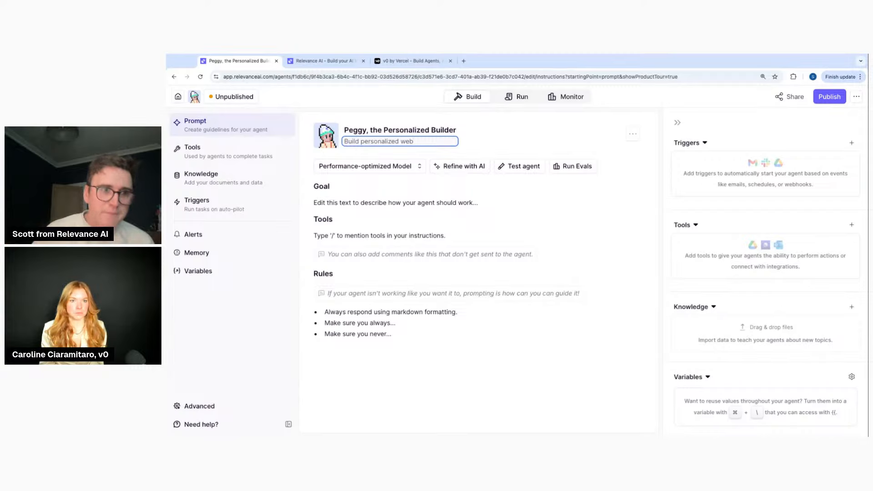
pyautogui.write('site')
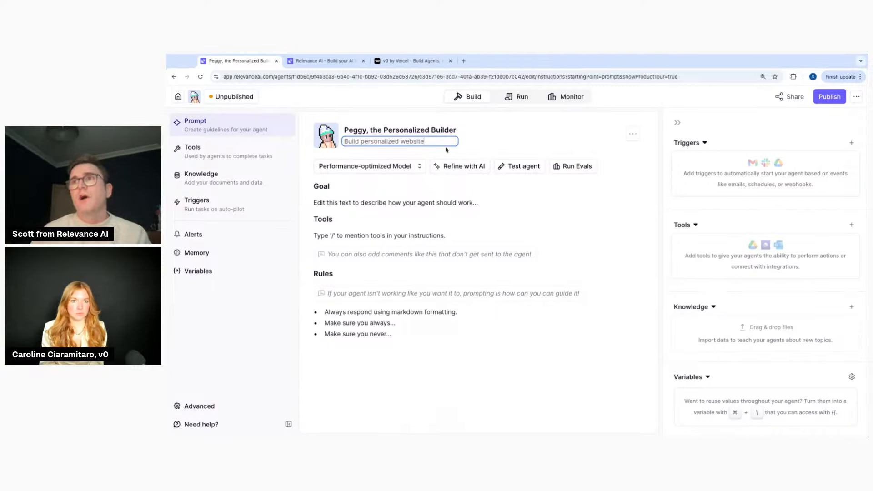
pyautogui.tripleClick(363, 202)
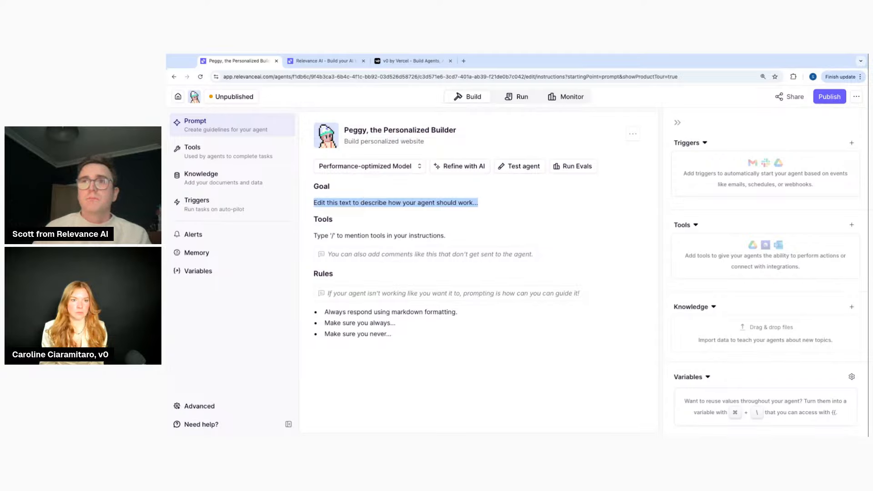
pyautogui.write('Build a persona')
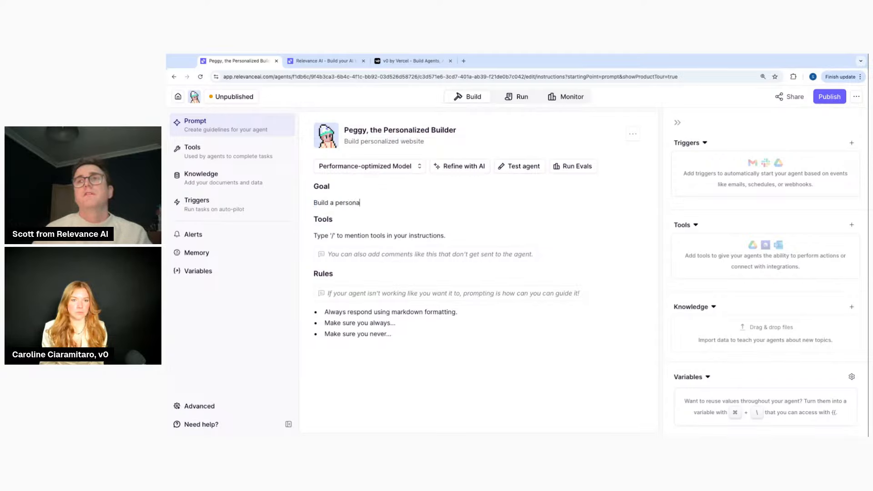
pyautogui.write('lieed web')
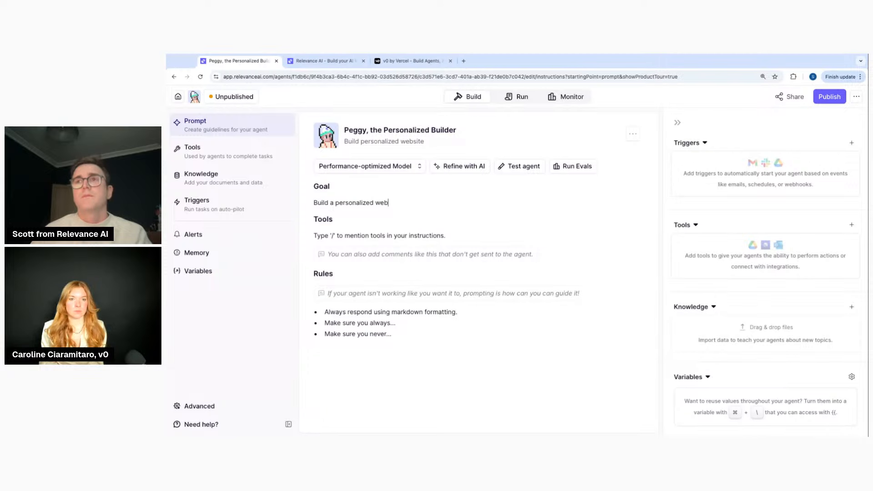
pyautogui.write('site by research')
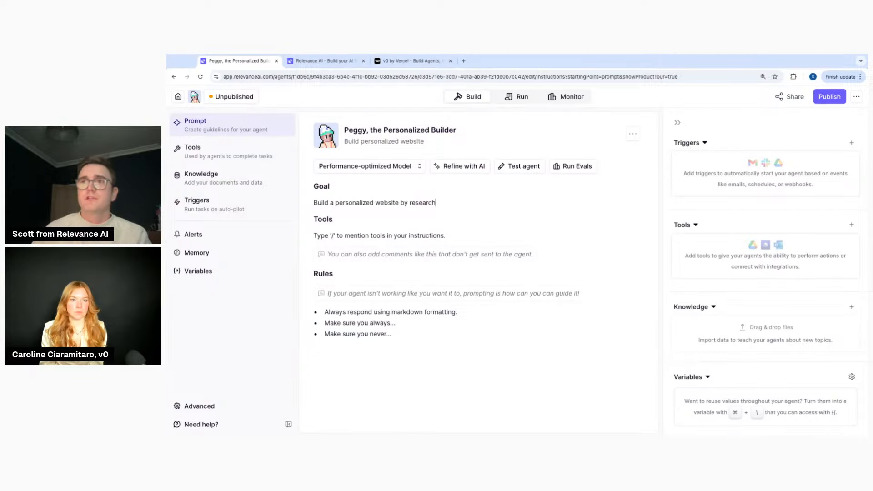
pyautogui.write('ing a person and ')
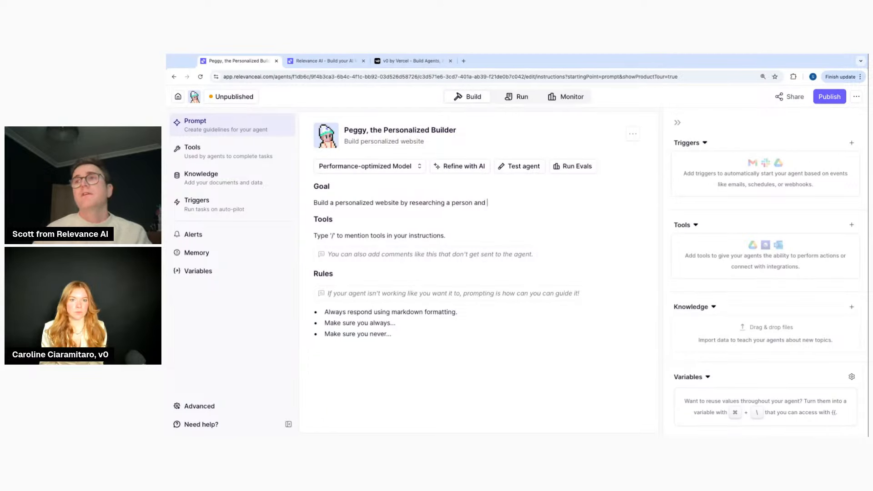
pyautogui.write('building ')
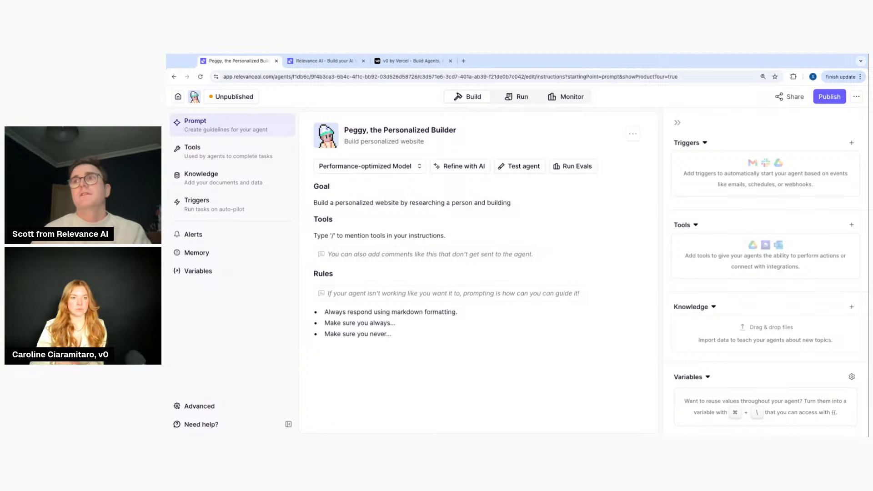
pyautogui.write('the website.')
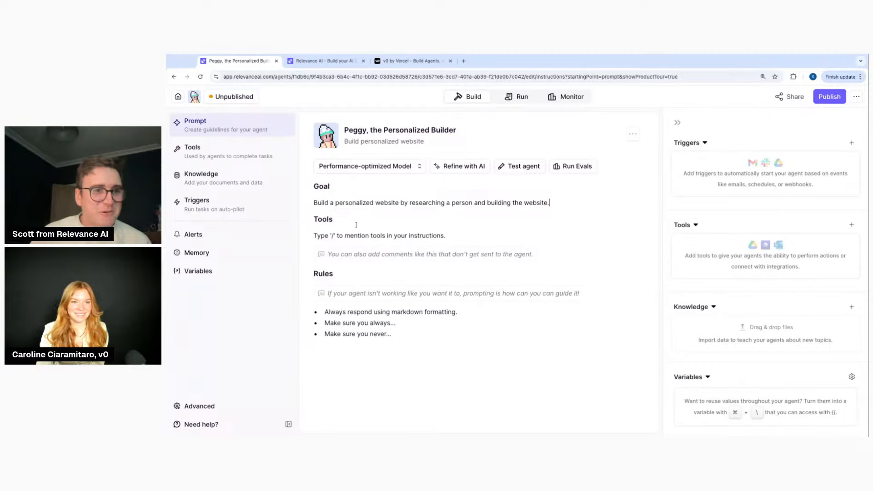
# Finalize the Goal sentence and select the sample Tools placeholder line
pyautogui.tripleClick(397, 236)
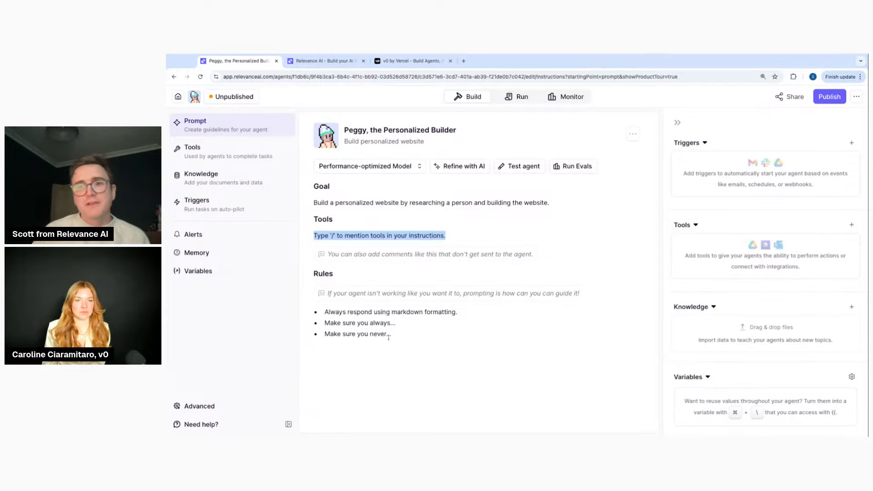
pyautogui.click(568, 204)
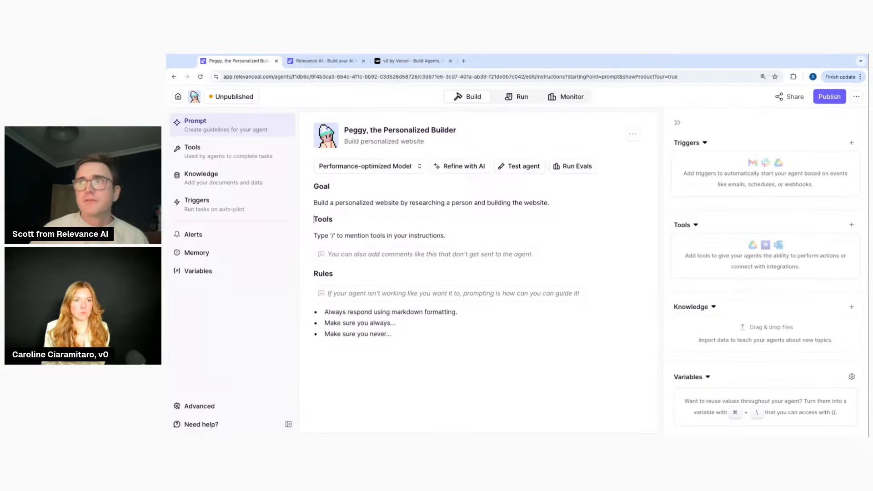
pyautogui.click(568, 202)
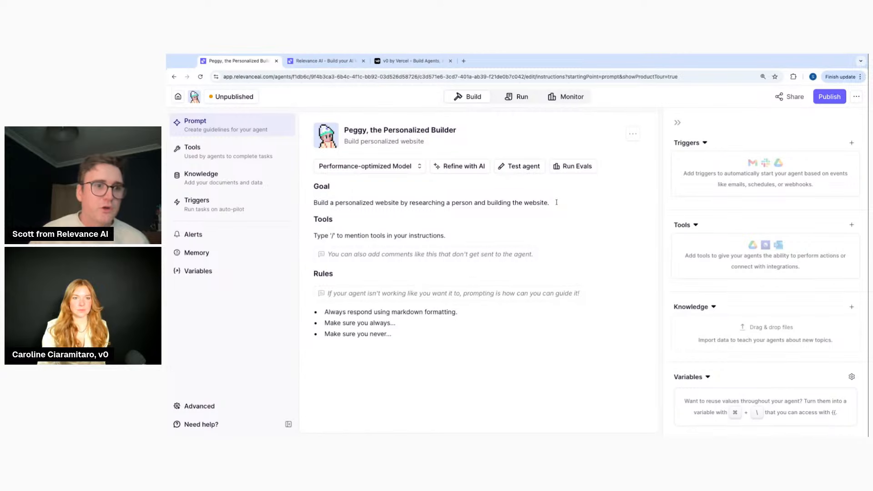
pyautogui.tripleClick(374, 235)
# Replace the Tools placeholder with Google Search 'to research the person', then insert the RapidAPI LinkedIn tool
pyautogui.press('BackSpace')
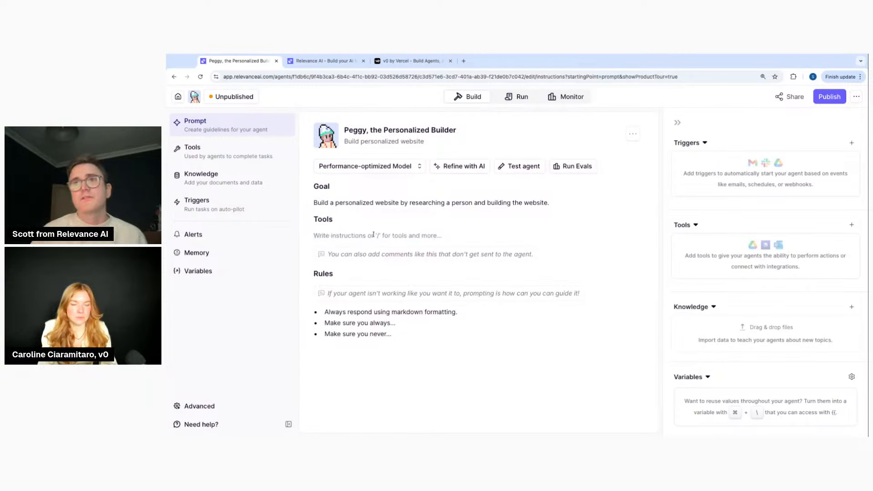
pyautogui.write('/')
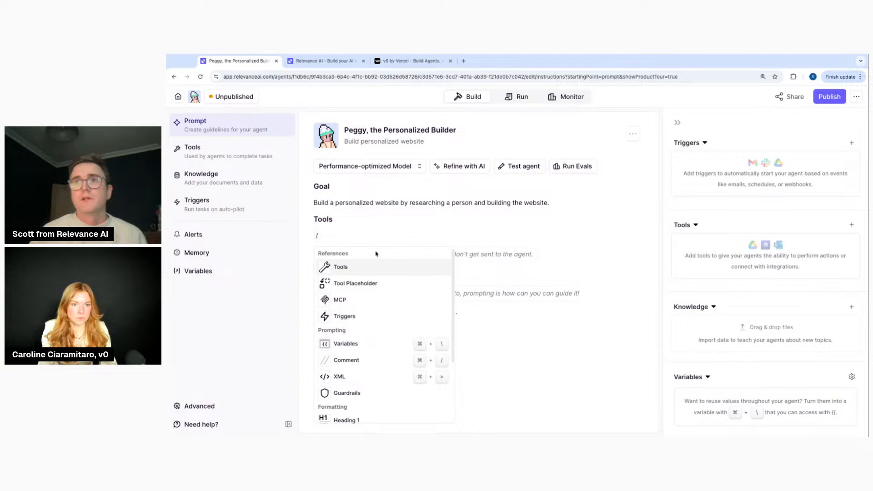
pyautogui.click(372, 267)
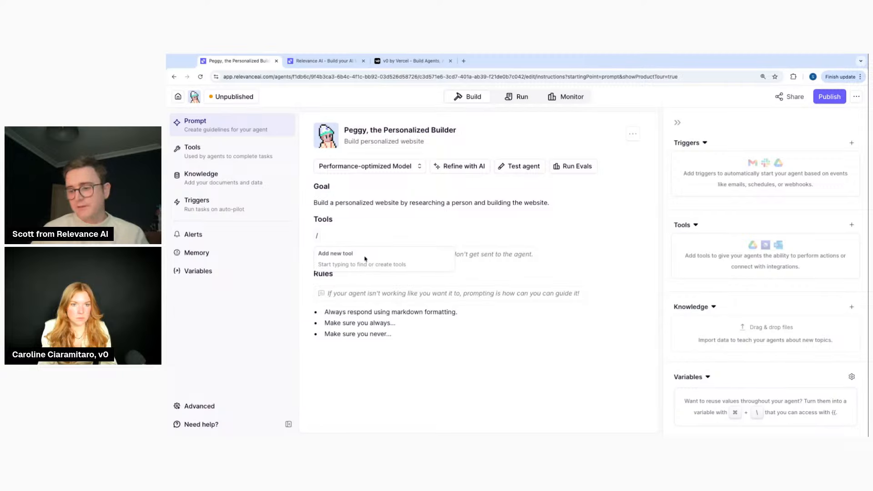
pyautogui.press('BackSpace')
pyautogui.write('/to')
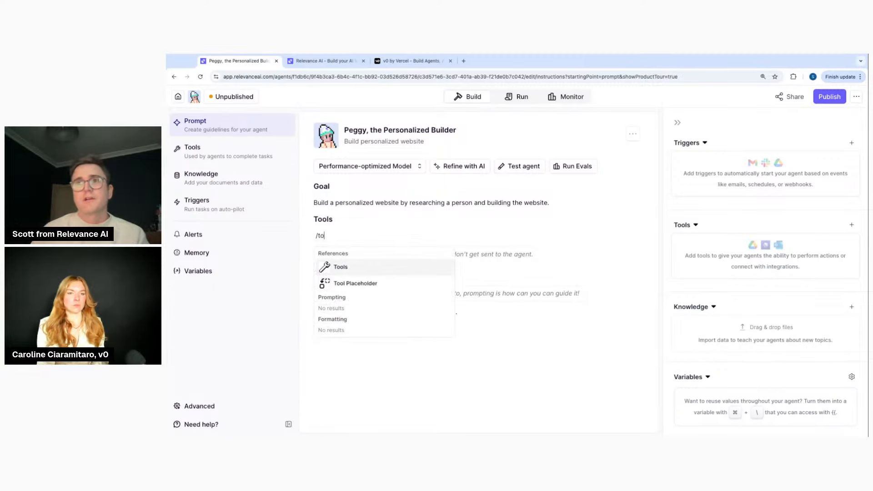
pyautogui.click(360, 267)
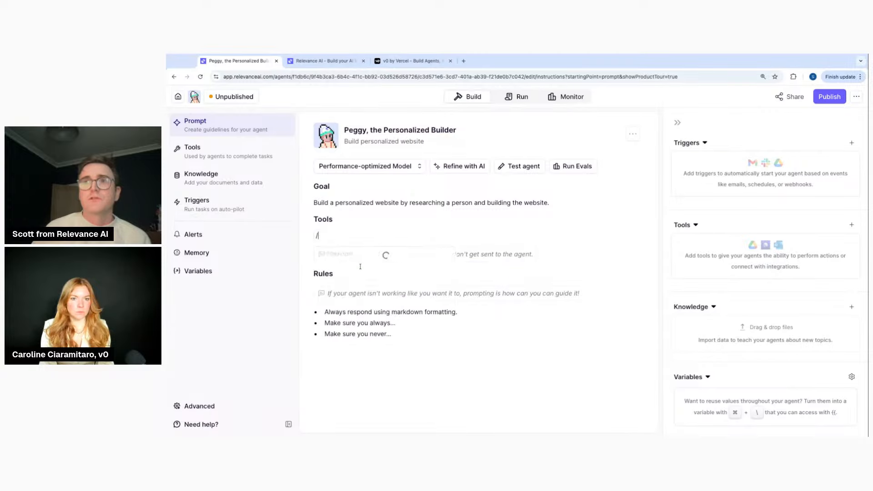
pyautogui.write('oogle')
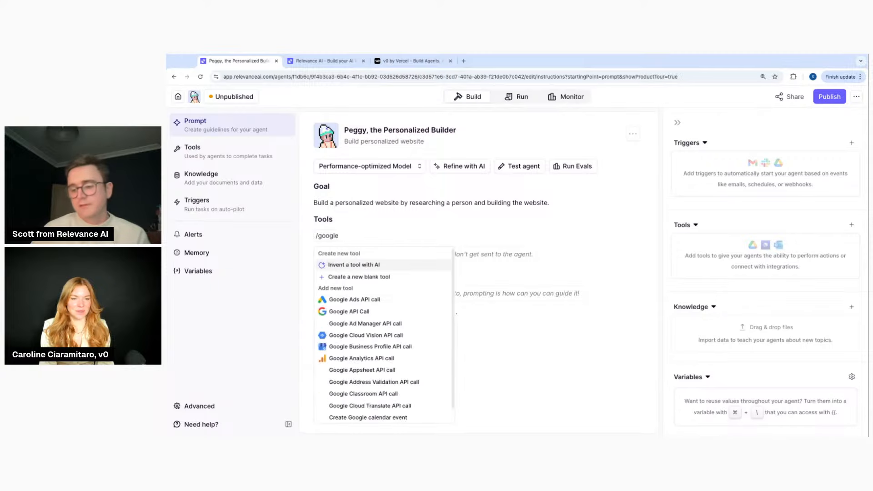
pyautogui.write(' search')
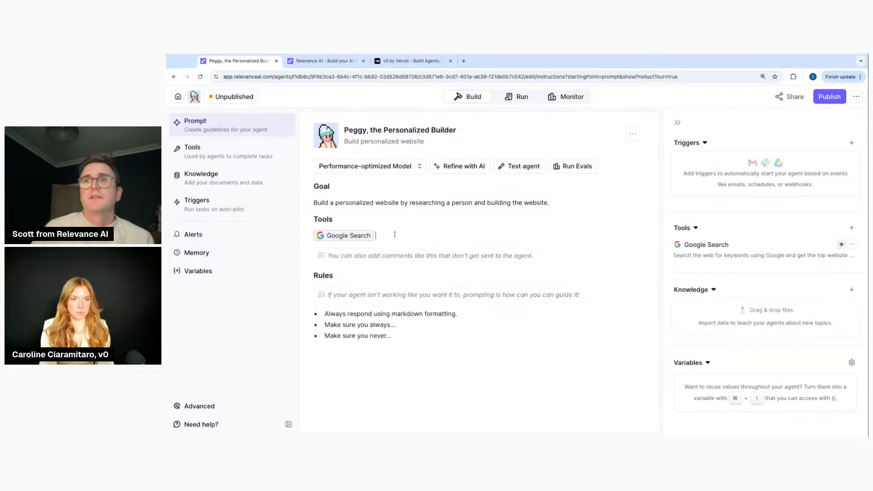
pyautogui.write('to ')
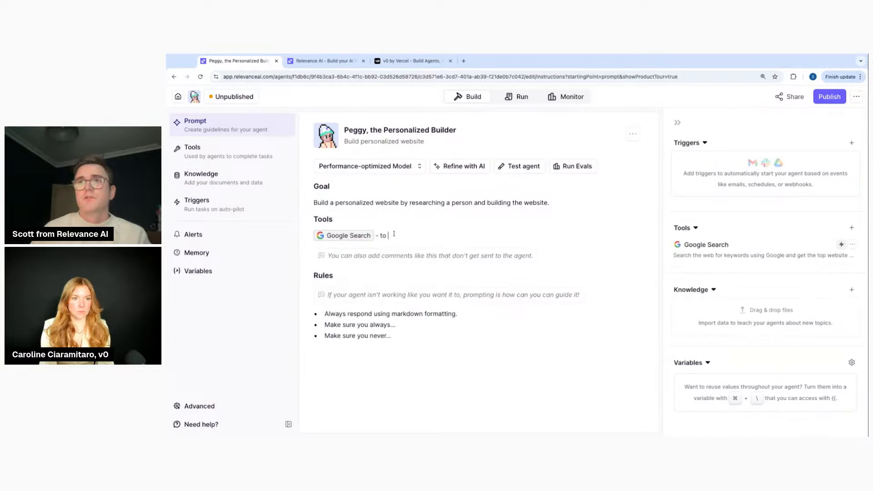
pyautogui.write('research the person')
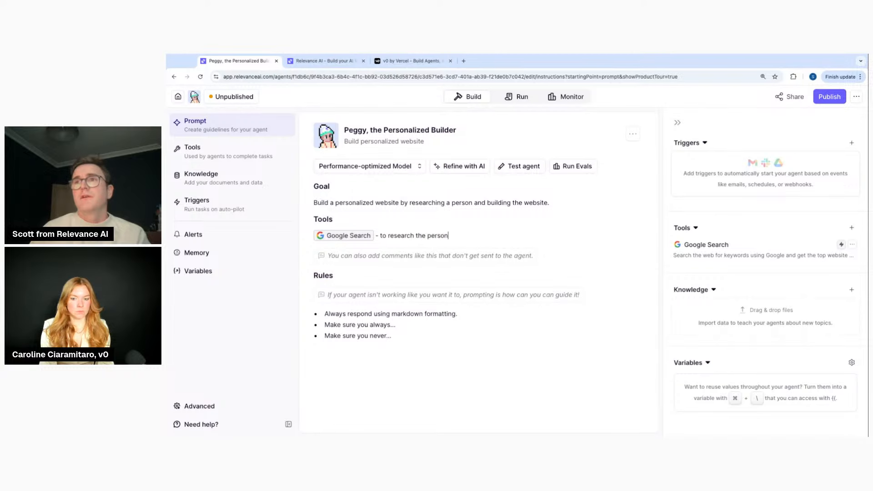
pyautogui.press('Return')
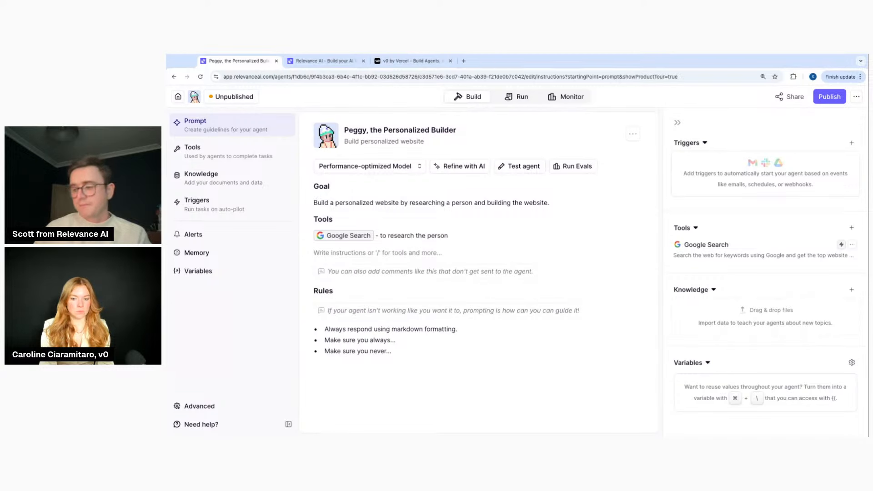
pyautogui.write('/link')
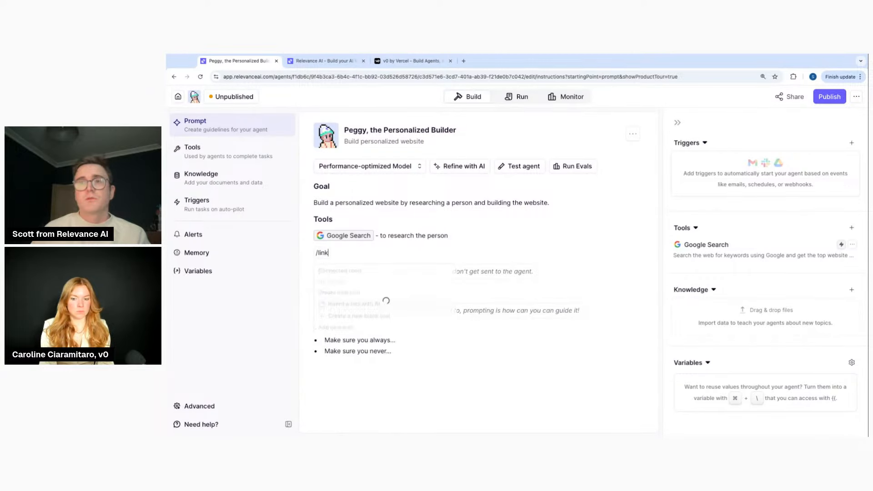
pyautogui.write('edin')
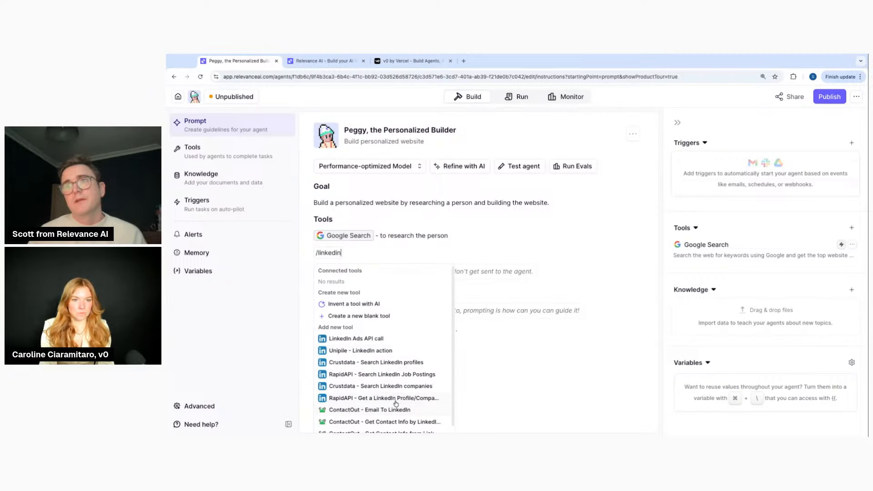
pyautogui.click(395, 400)
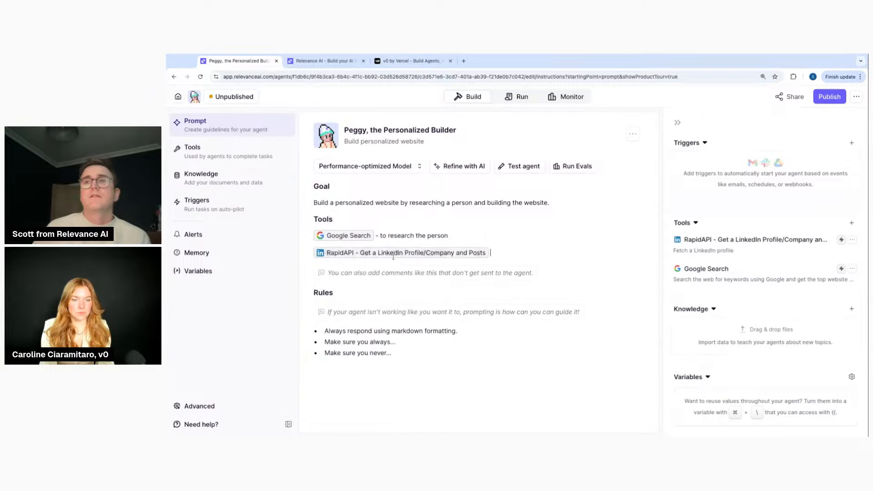
# Annotate the RapidAPI LinkedIn tool with 'to research company and role of person'
pyautogui.click(459, 235)
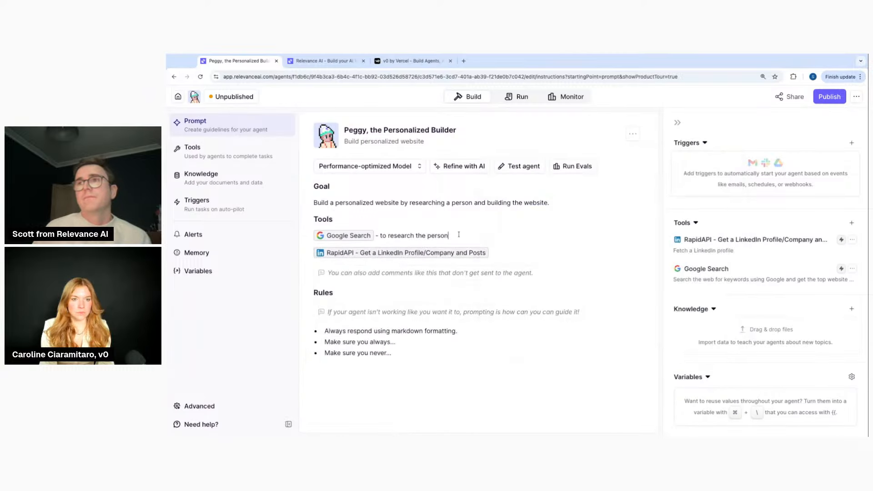
pyautogui.click(513, 249)
pyautogui.write('to research c')
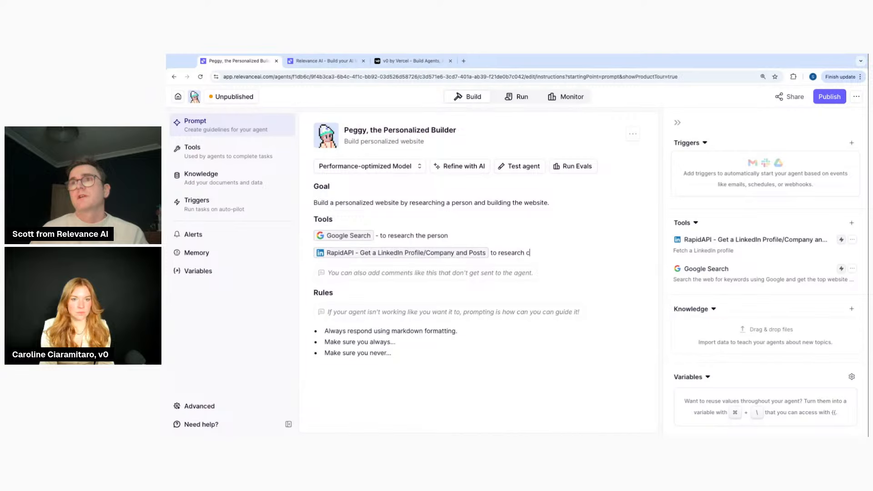
pyautogui.write('ompany a')
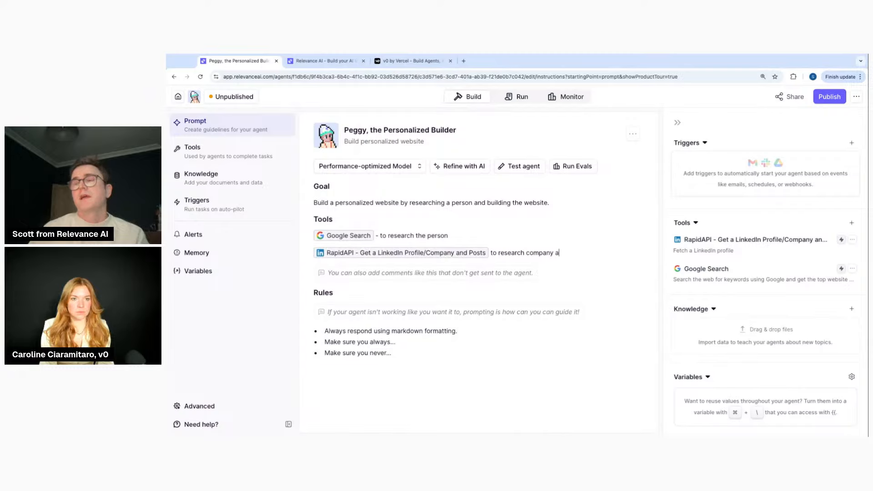
pyautogui.write('nd worl')
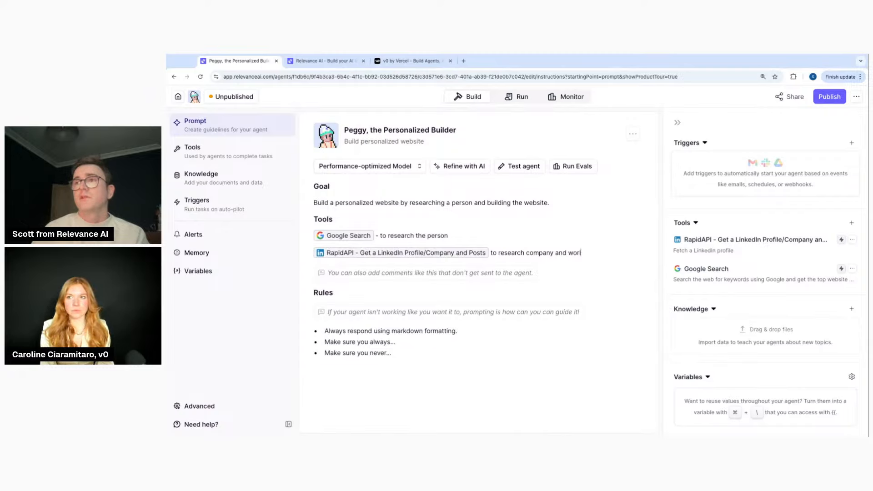
pyautogui.press('BackSpace')
pyautogui.press('BackSpace')
pyautogui.press('BackSpace')
pyautogui.press('BackSpace')
pyautogui.write('role of pe')
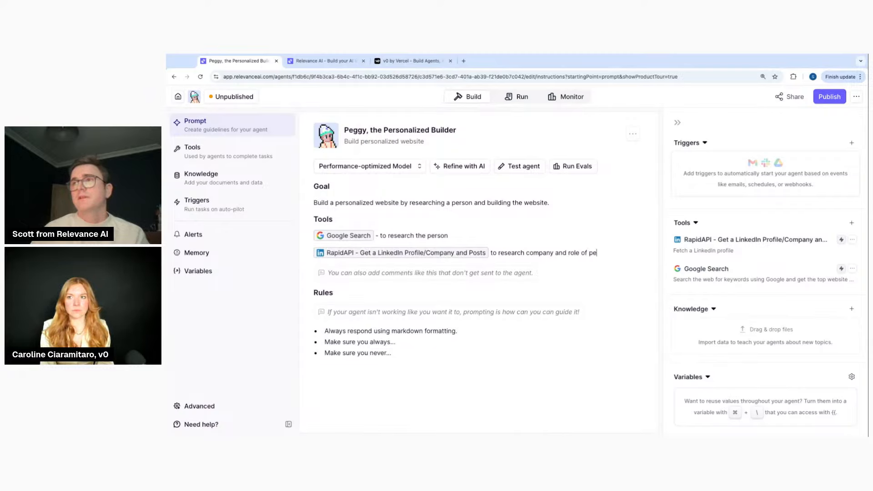
pyautogui.write('rson')
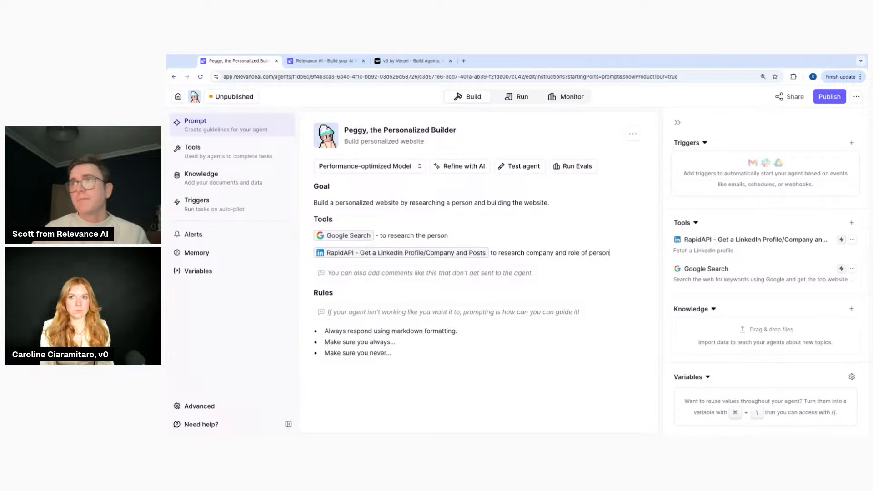
pyautogui.press('Return')
pyautogui.write('/')
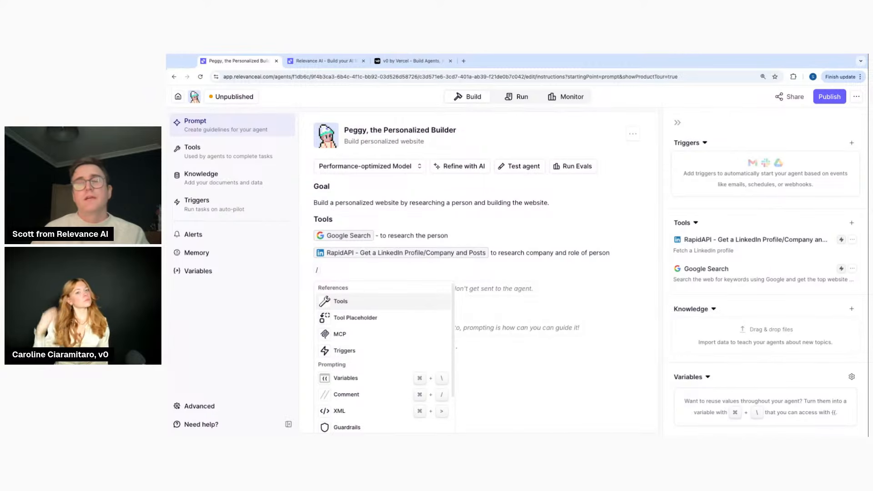
pyautogui.click(353, 300)
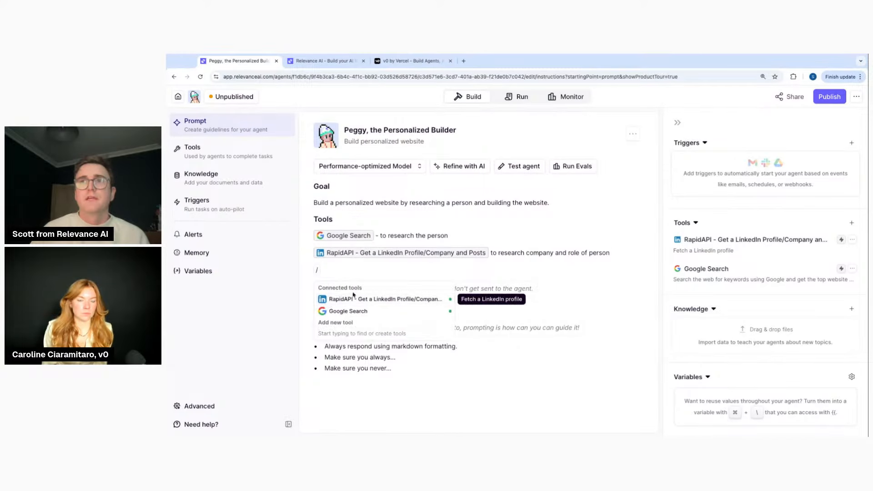
# Add the Extract website content tool 'to extract content from any website you find'
pyautogui.write('website')
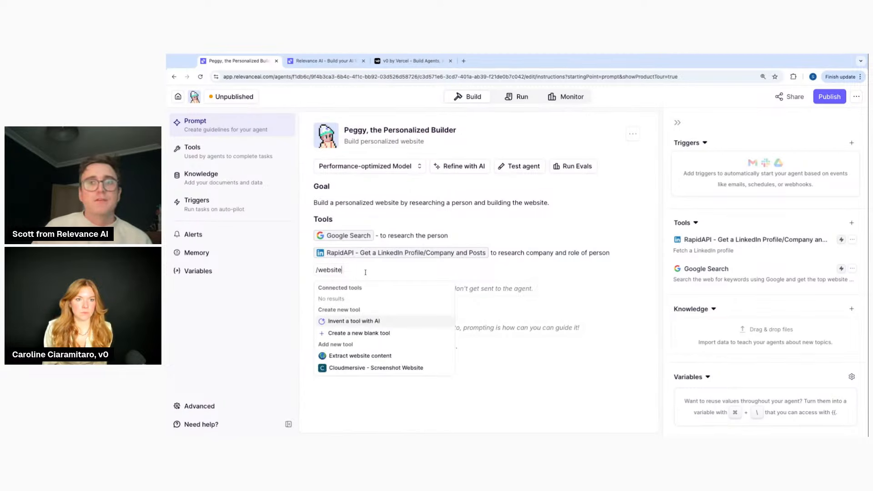
pyautogui.click(364, 355)
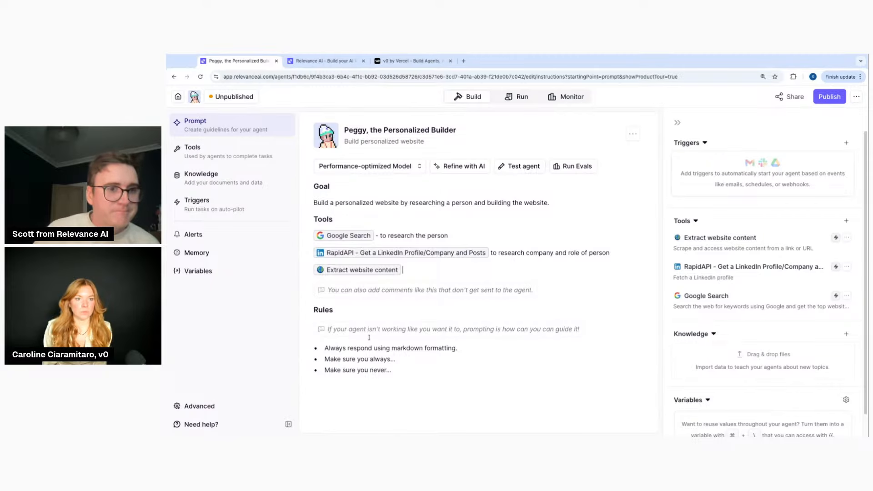
pyautogui.click(442, 274)
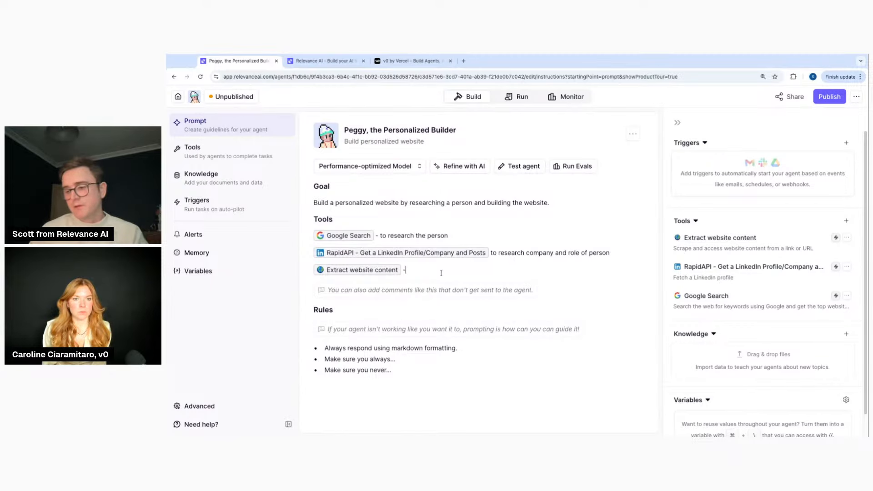
pyautogui.write('- to extract content from aa')
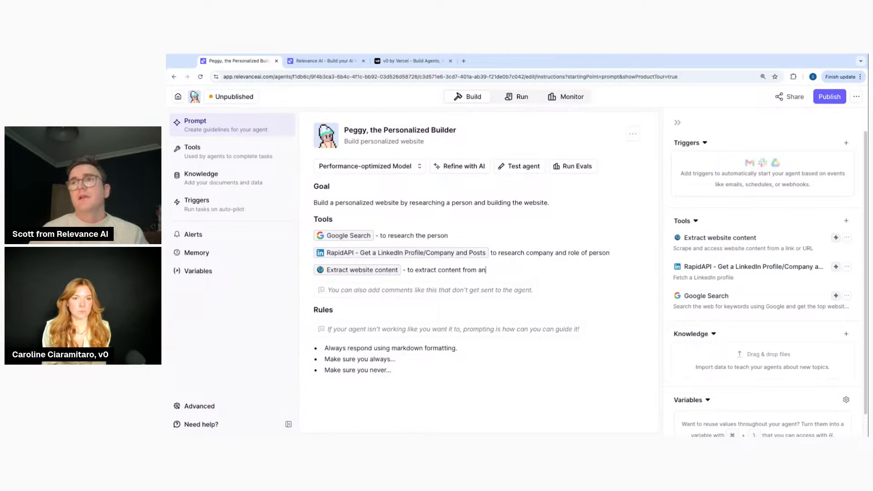
pyautogui.write('y website you fi')
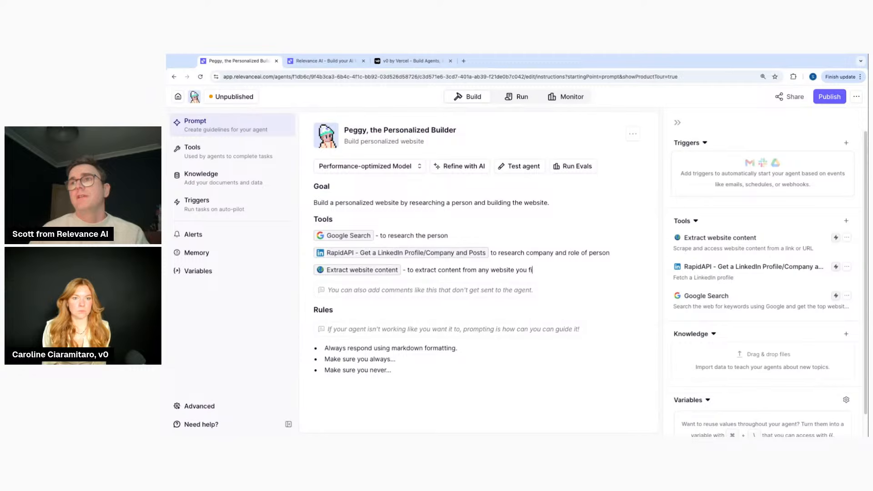
pyautogui.write('nd')
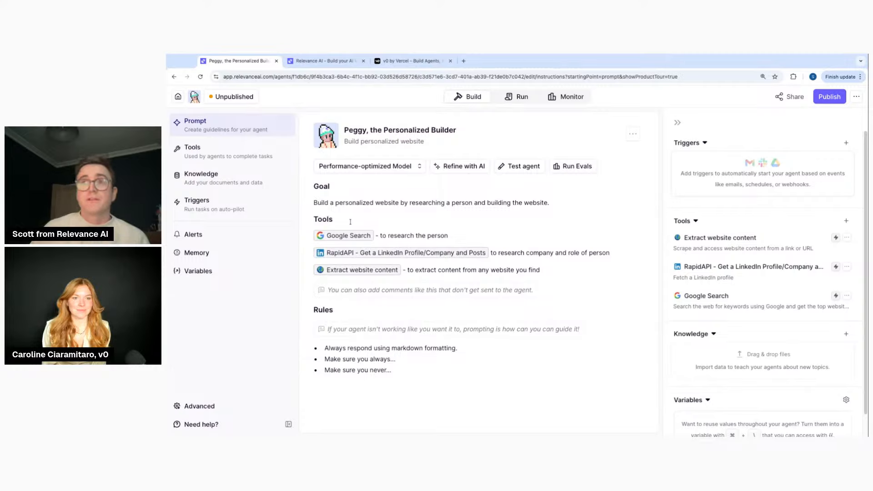
# Add a 'Research' heading directly under the Tools heading
pyautogui.click(357, 223)
pyautogui.press('Return')
pyautogui.write('Research')
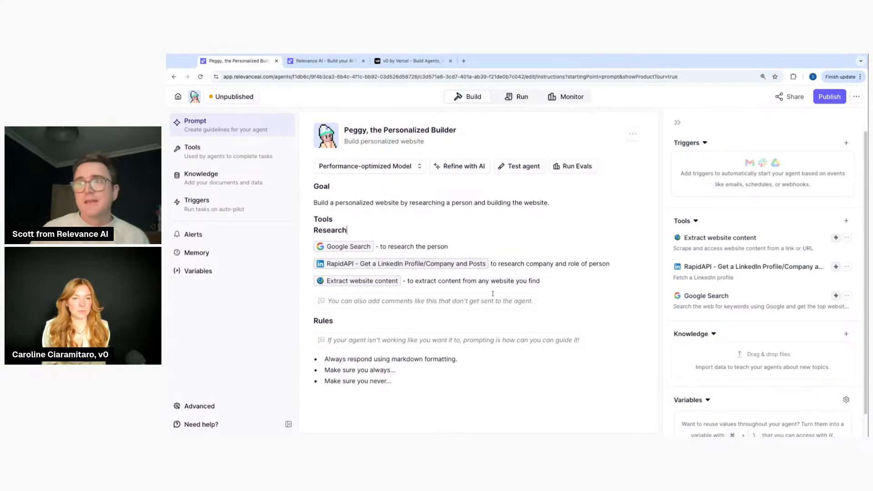
# Add a 'Build the Website' section and rename the Research heading to 'Do the Research'
pyautogui.press('Return')
pyautogui.press('Return')
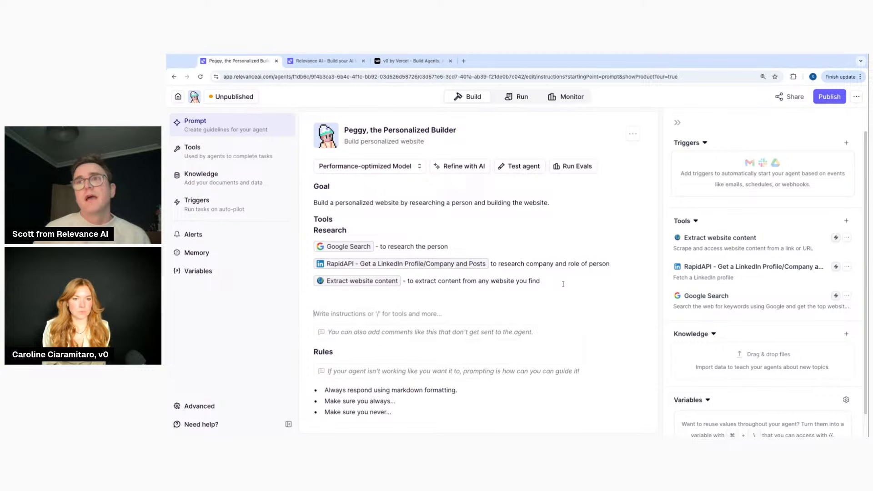
pyautogui.write('Bui')
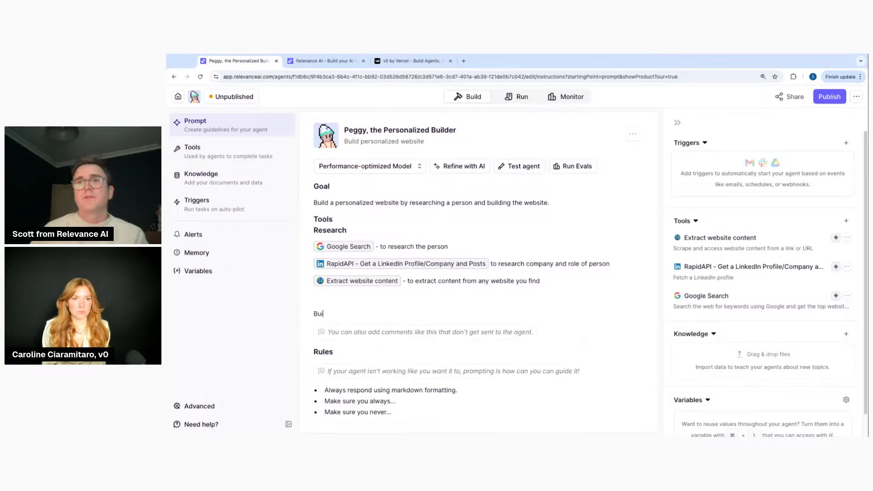
pyautogui.write('ld the Website')
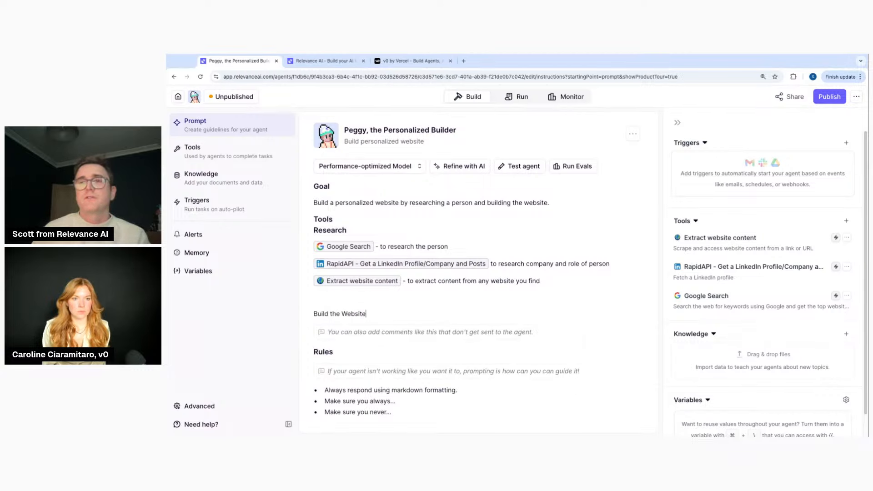
pyautogui.press('Return')
pyautogui.press('Return')
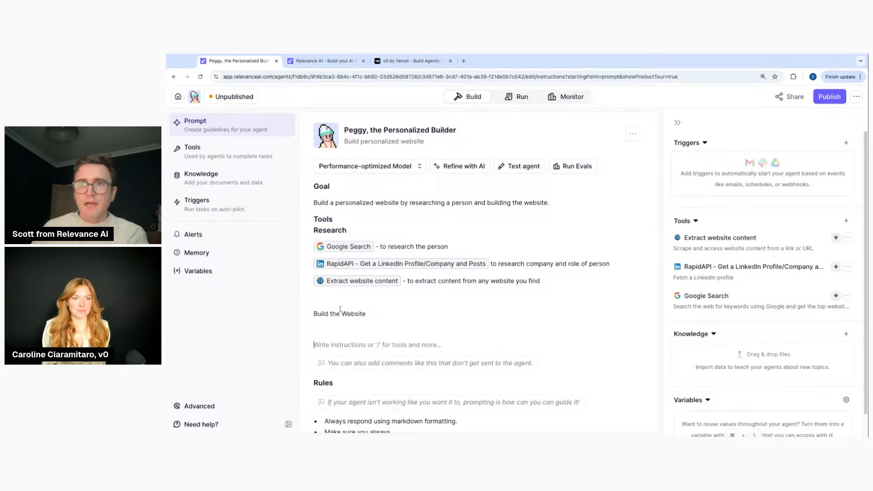
pyautogui.doubleClick(337, 231)
pyautogui.write('DO the')
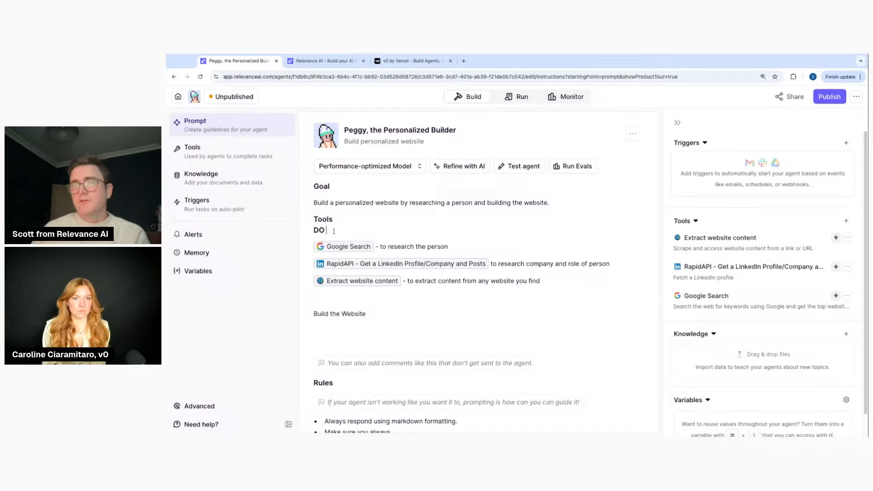
pyautogui.press('BackSpace')
pyautogui.press('BackSpace')
pyautogui.press('BackSpace')
pyautogui.press('BackSpace')
pyautogui.write('the Research')
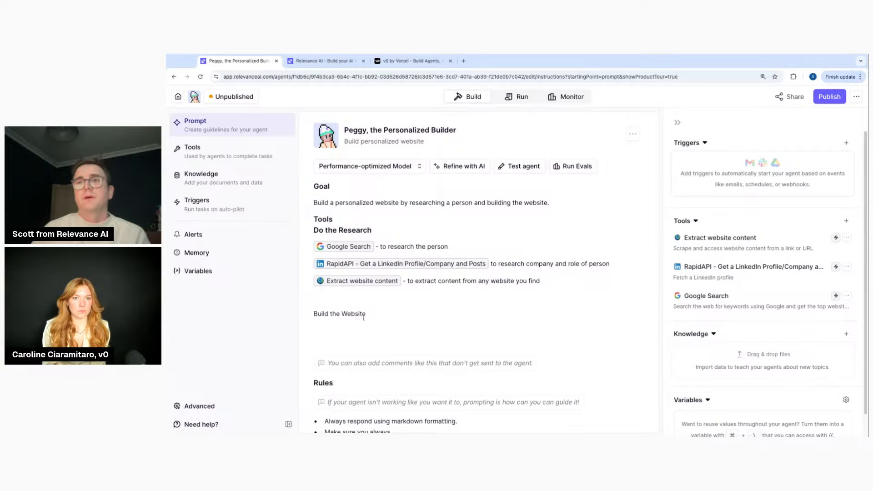
pyautogui.press('Return')
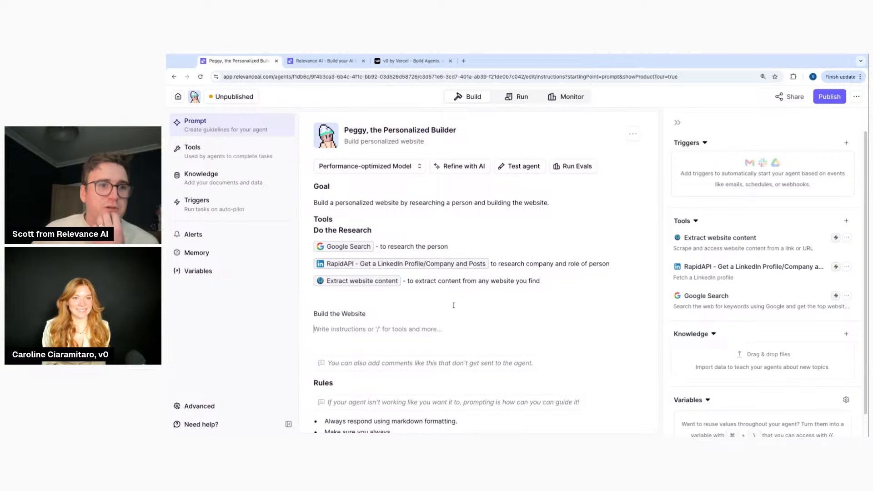
# Search the tool library for 'v0' and connect v0: Generate App to Peggy
pyautogui.click(847, 221)
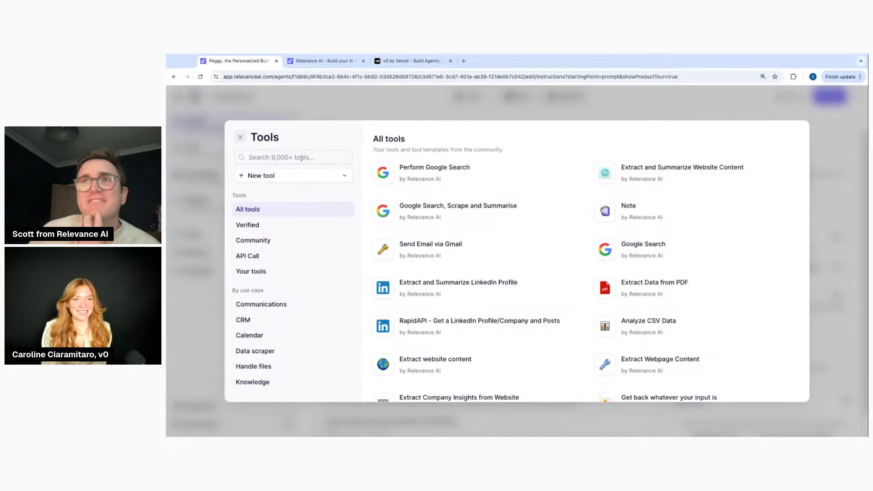
pyautogui.click(323, 156)
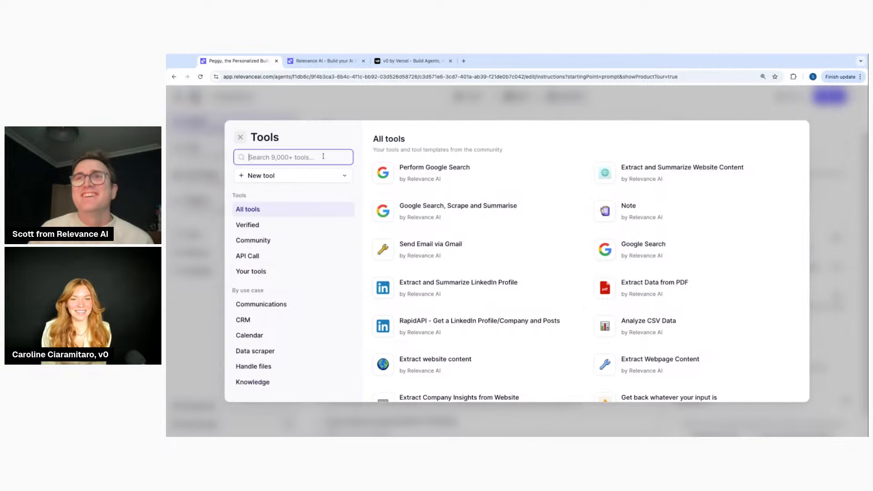
pyautogui.write('v0')
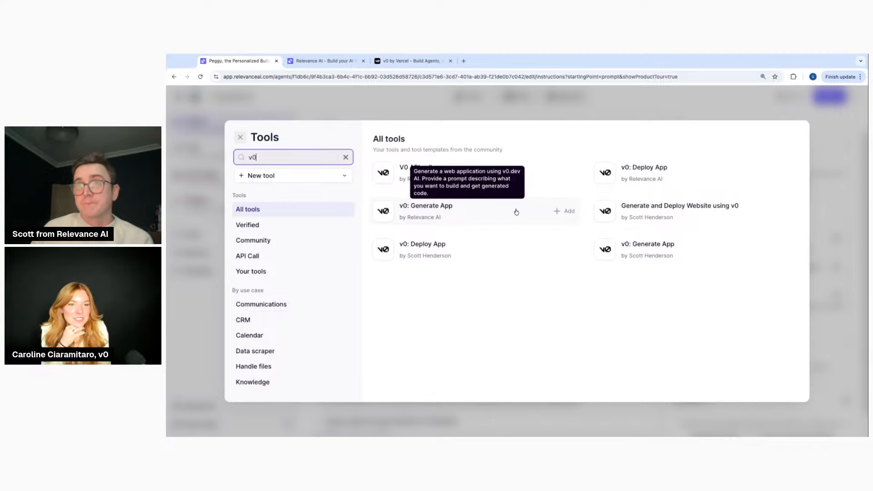
pyautogui.doubleClick(302, 158)
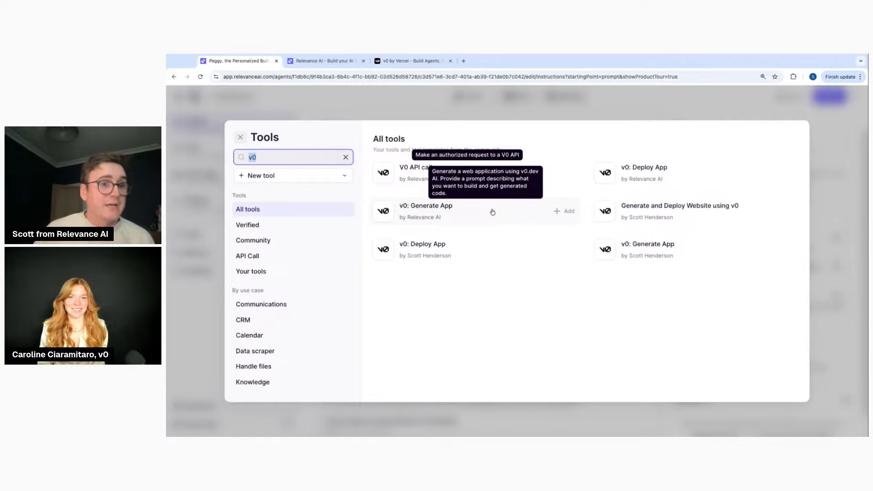
pyautogui.click(568, 212)
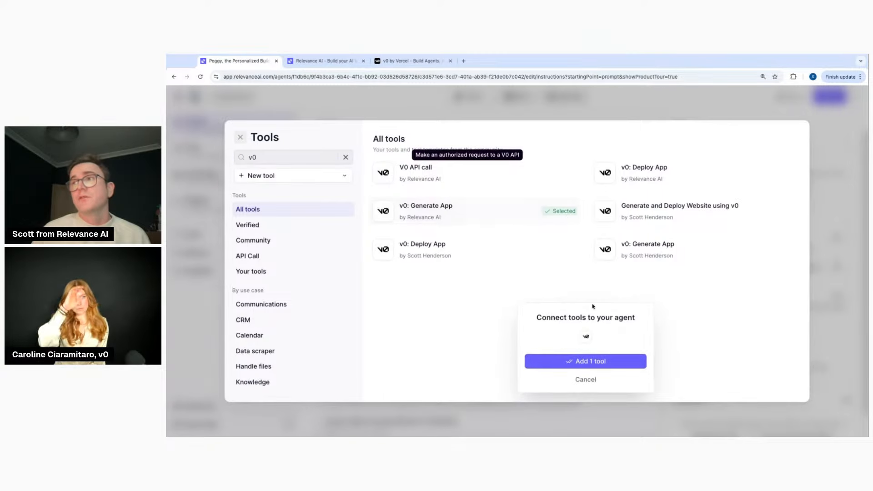
pyautogui.click(599, 360)
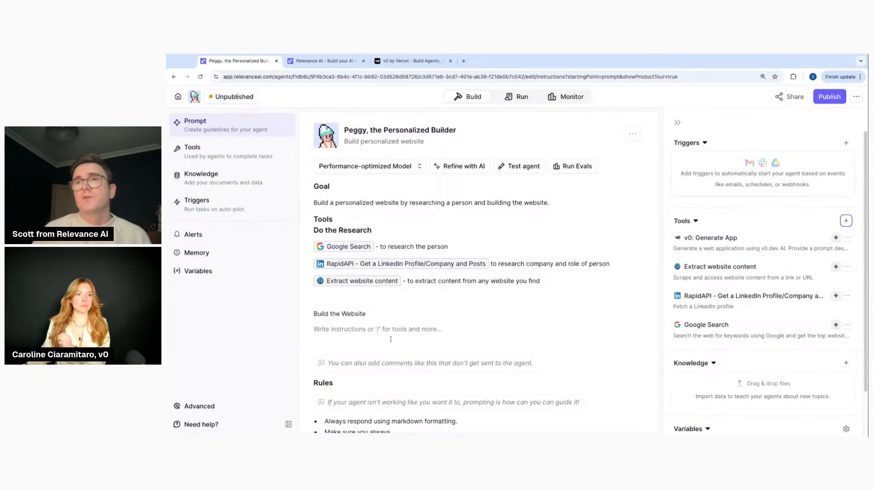
# Under Build the Website, write 'Generate the website using' followed by a v0: Generate App reference
pyautogui.click(378, 329)
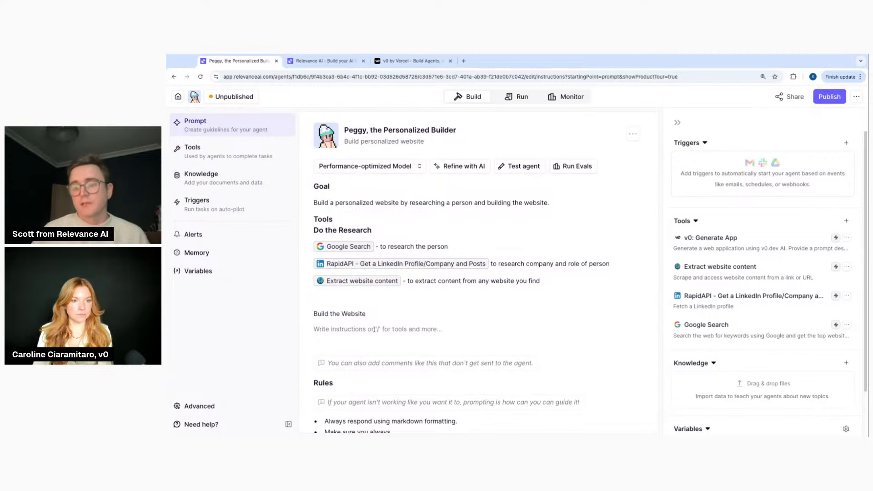
pyautogui.write('Ge')
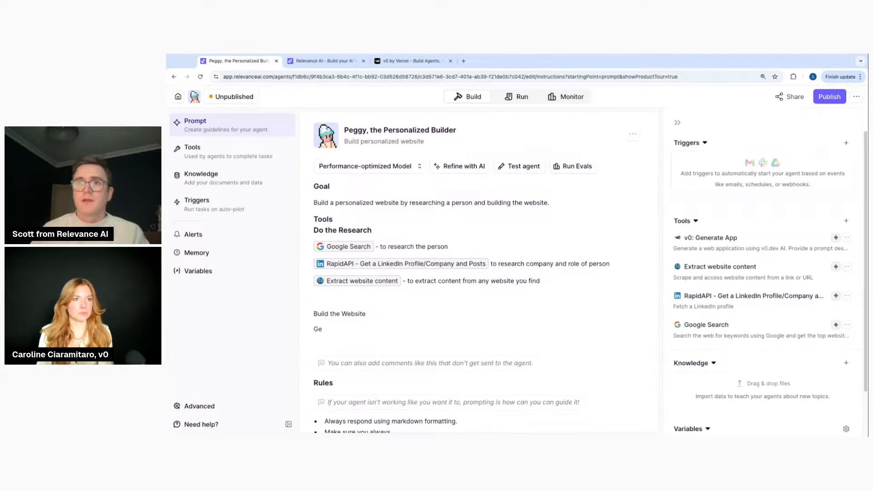
pyautogui.write('nerate the website using')
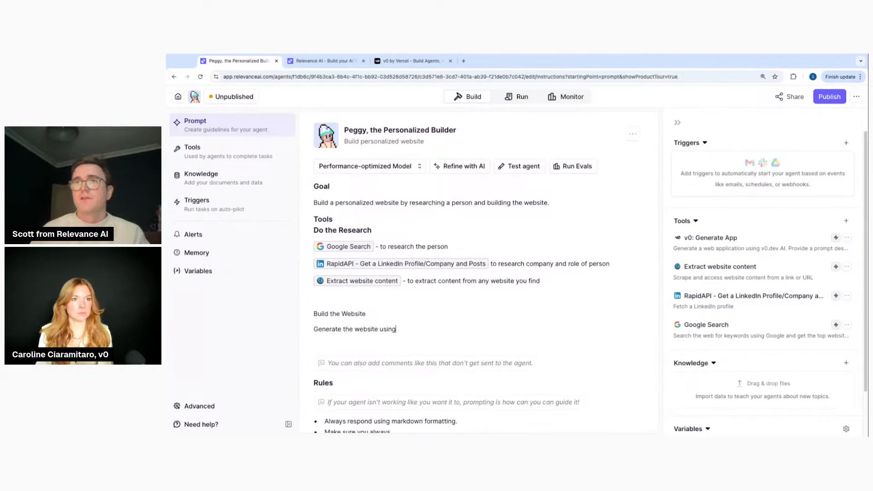
pyautogui.write('  /to')
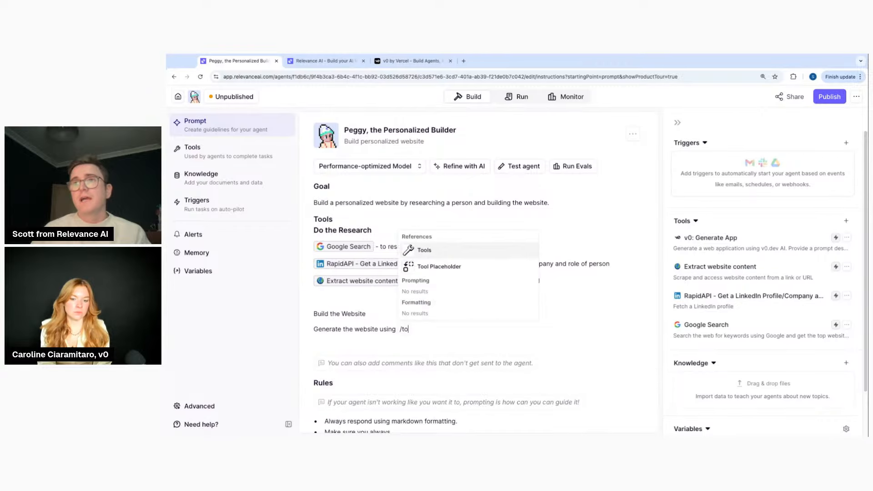
pyautogui.click(472, 255)
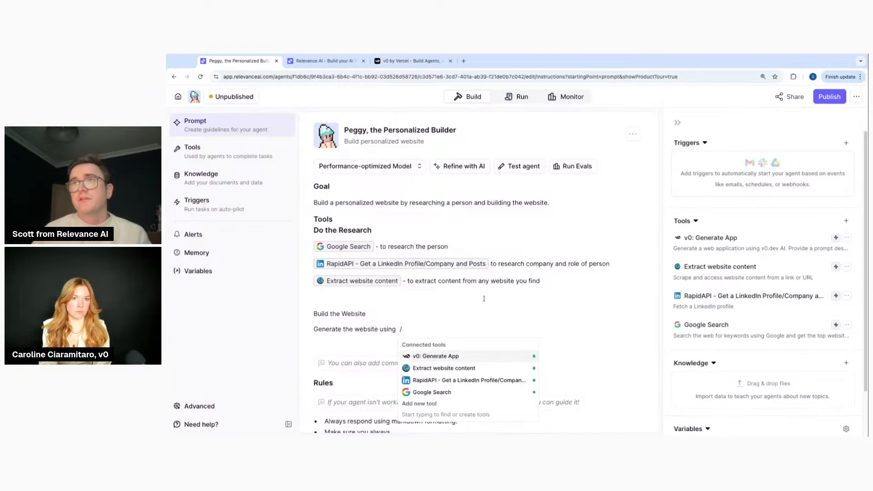
pyautogui.click(477, 357)
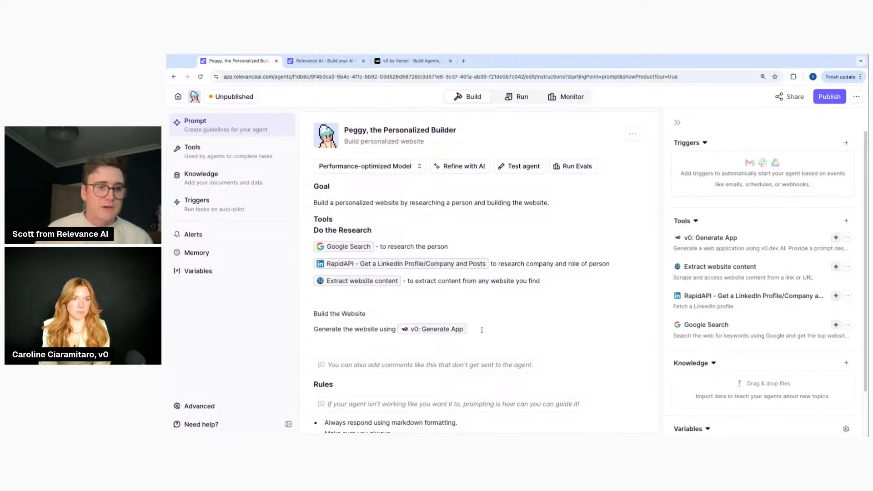
pyautogui.press('Return')
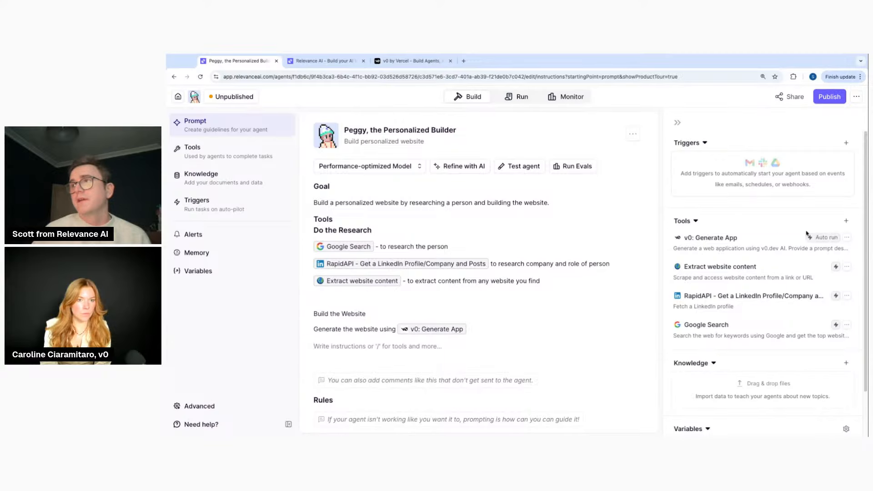
# Connect the v0: Deploy App tool to Peggy alongside v0: Generate App
pyautogui.click(846, 221)
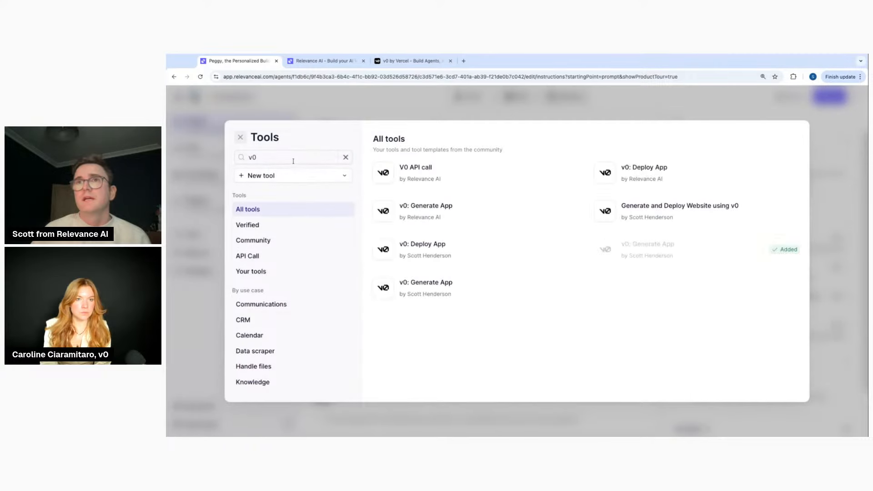
pyautogui.click(783, 174)
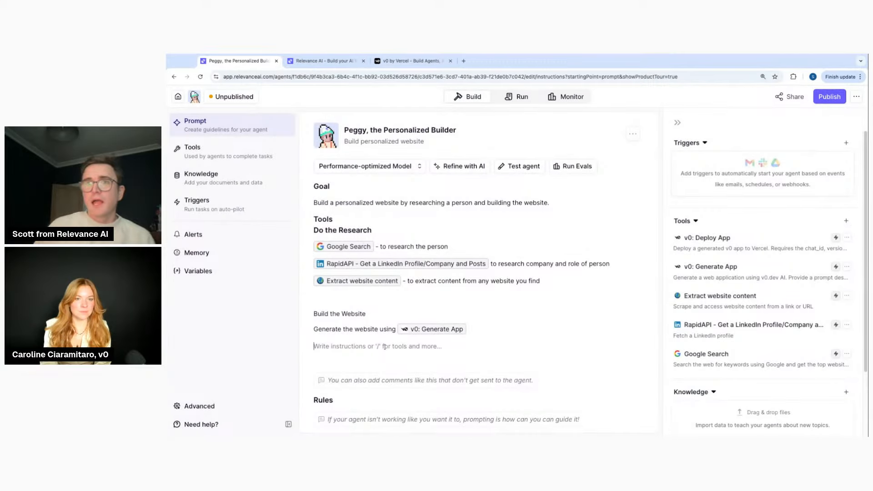
# Add a 'Deploy the website' instruction that references the v0: Deploy App tool
pyautogui.write('Dep')
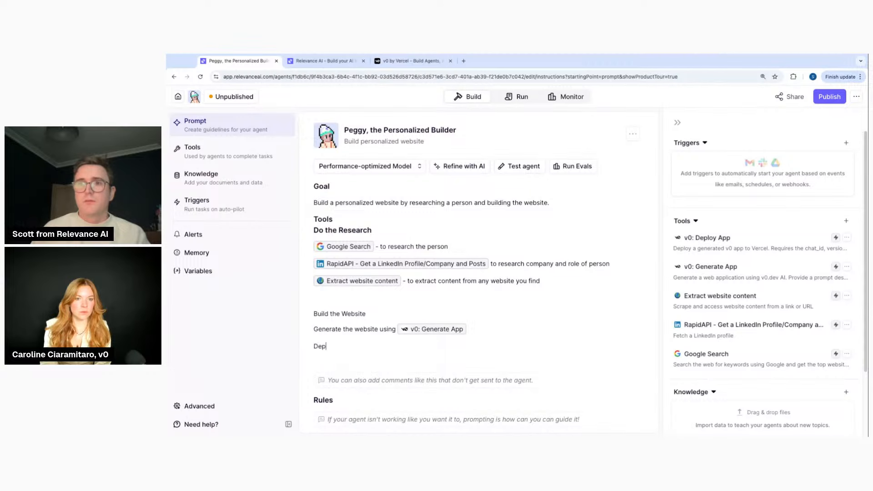
pyautogui.write('loy the website /')
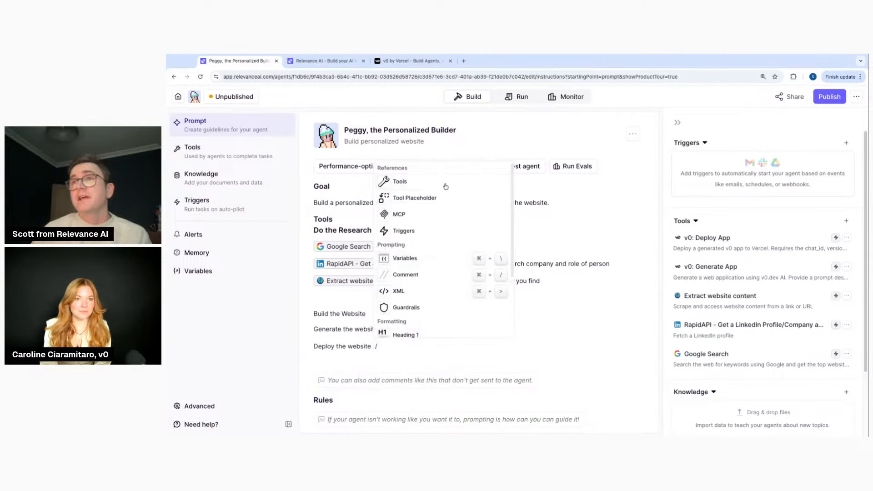
pyautogui.click(434, 183)
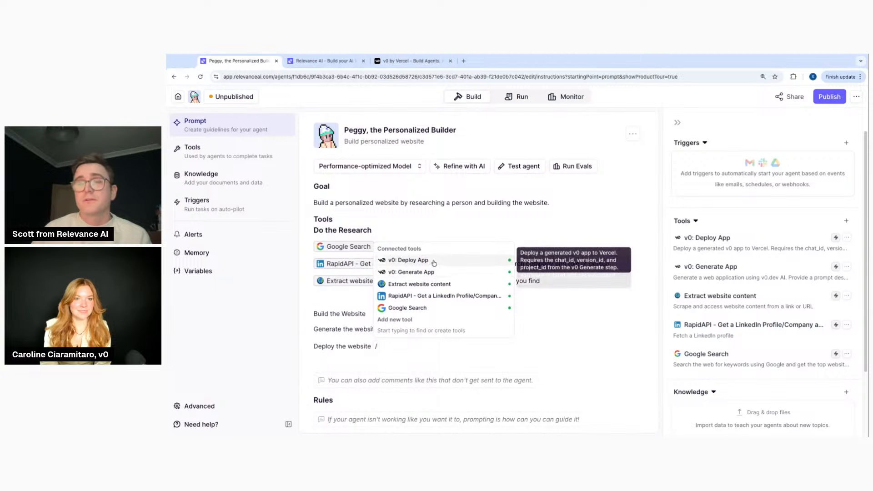
pyautogui.click(432, 261)
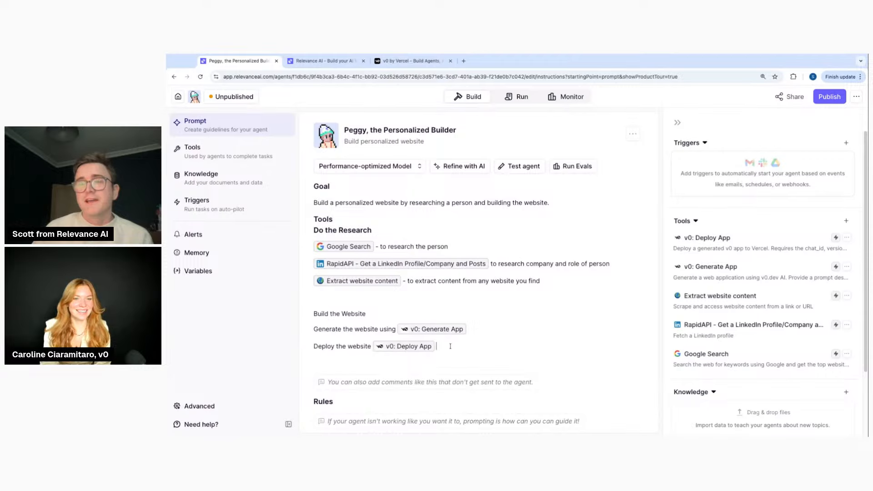
pyautogui.press('Return')
# Add a 'Check the website is live' instruction that references Extract website content
pyautogui.write('/')
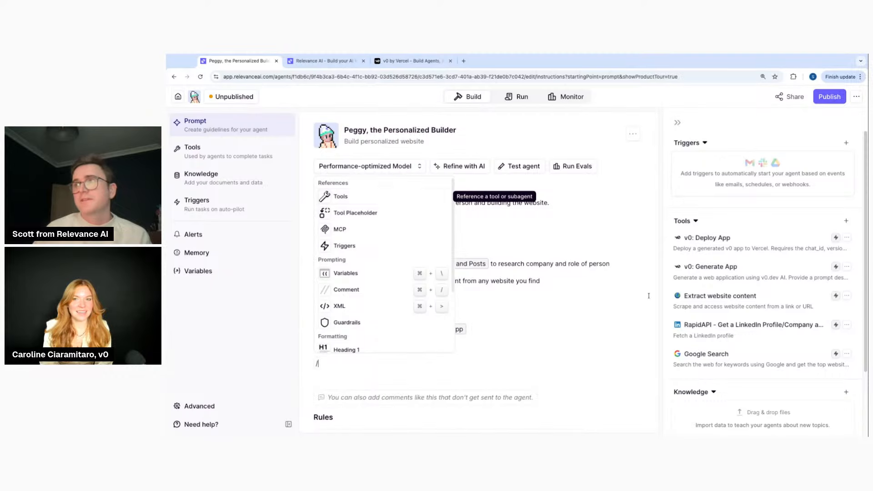
pyautogui.press('Escape')
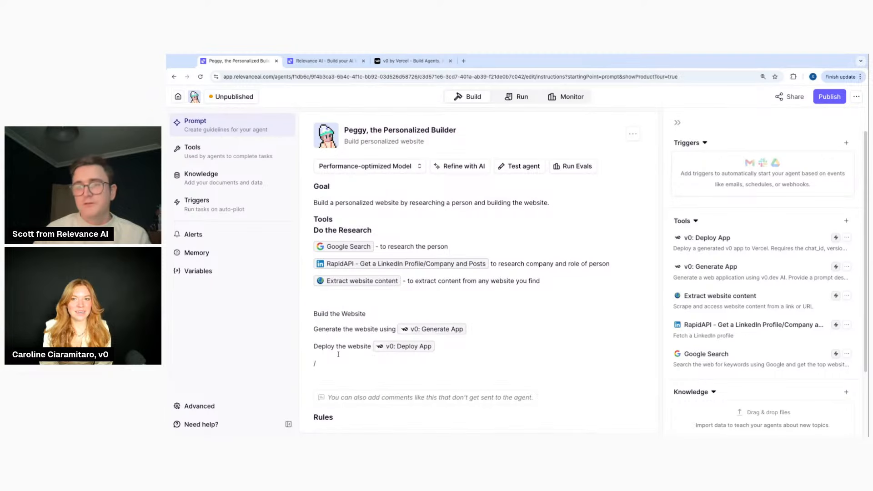
pyautogui.press('BackSpace')
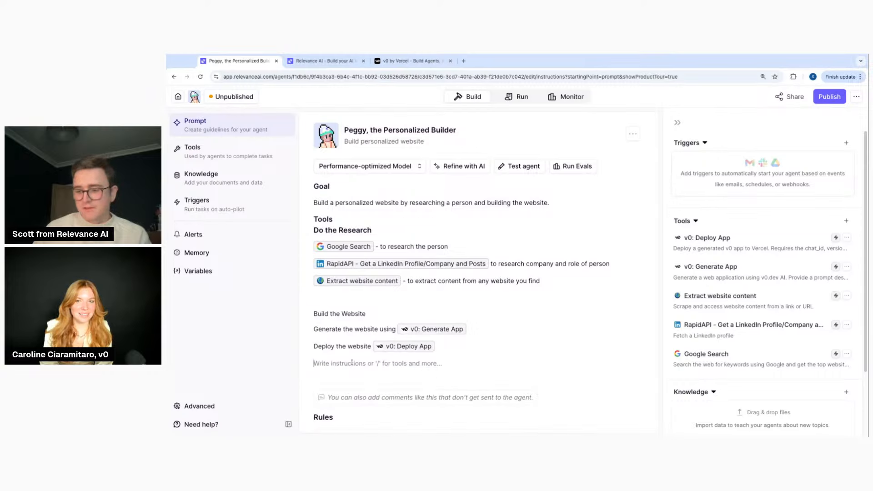
pyautogui.write('Check the websi')
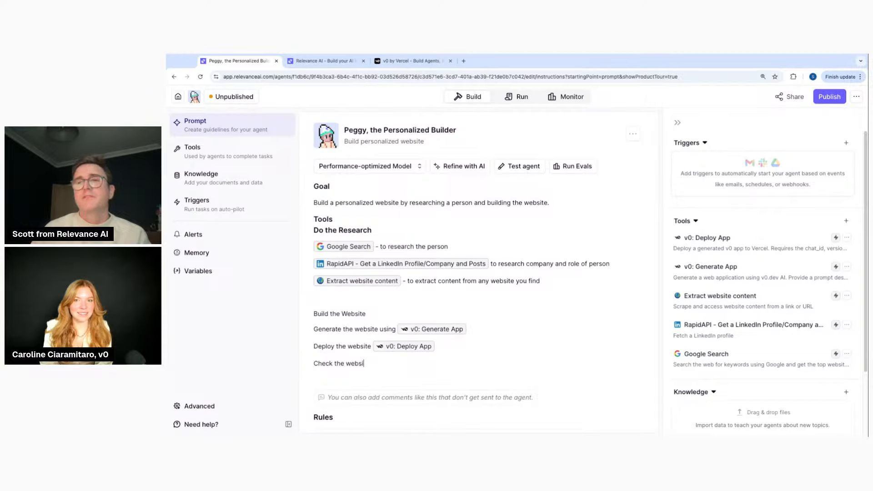
pyautogui.write('te is live /')
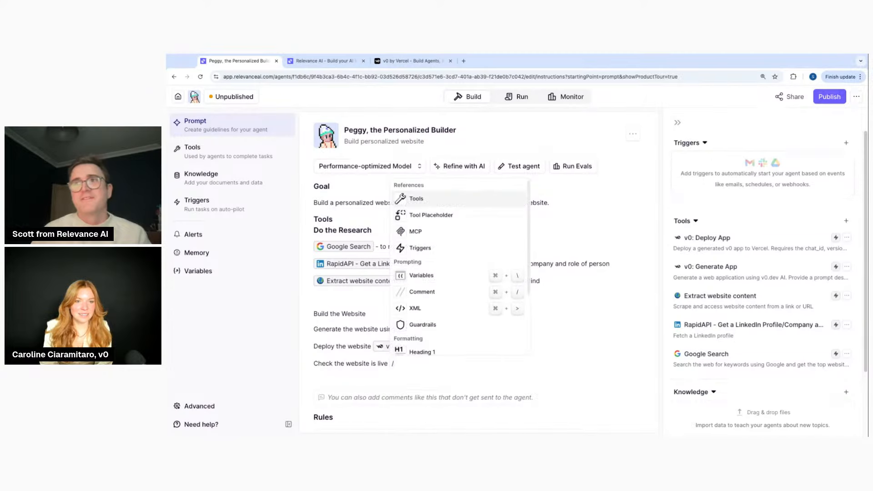
pyautogui.click(416, 199)
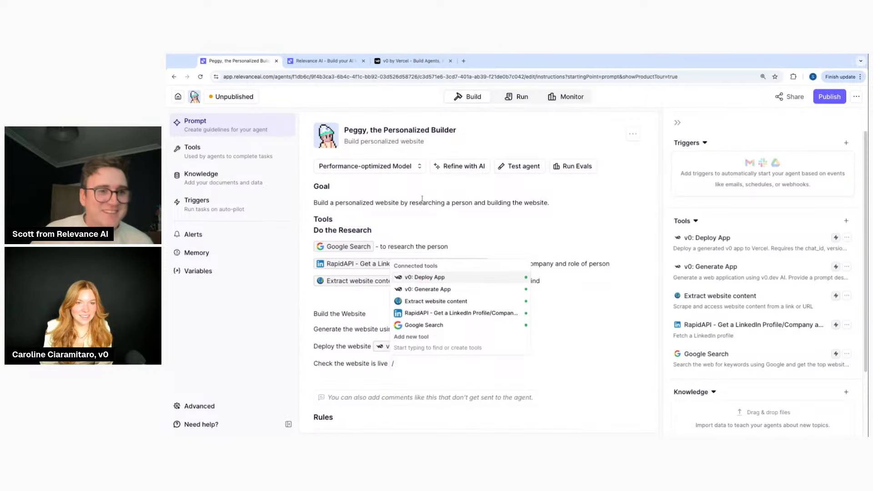
pyautogui.click(443, 301)
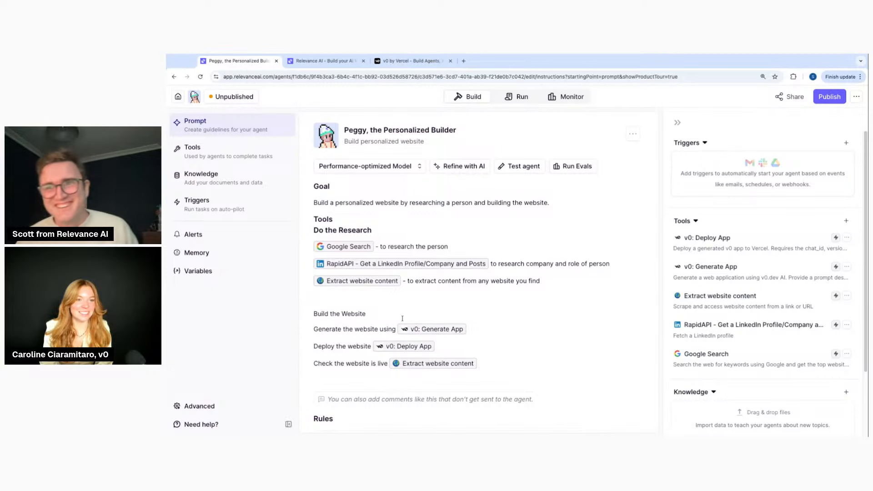
# Apply bold formatting to the 'Build the Website' line in Peggy's instructions
pyautogui.tripleClick(354, 314)
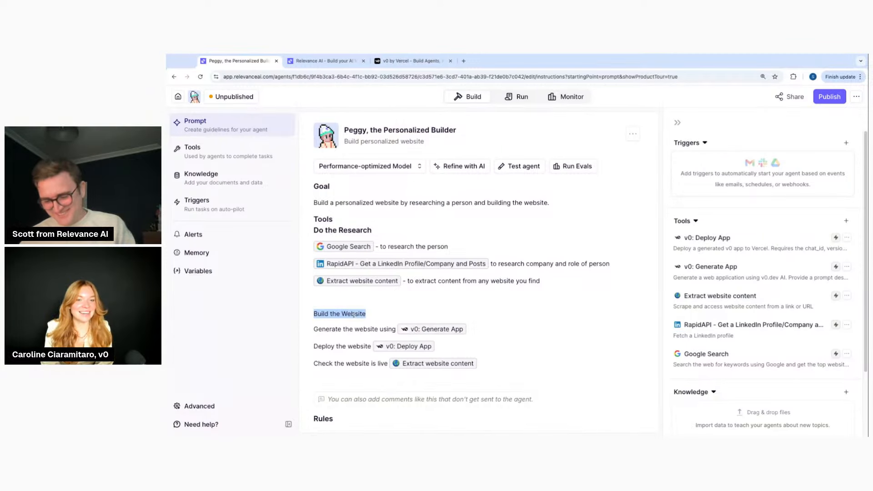
pyautogui.hotkey('ctrl', 'b')
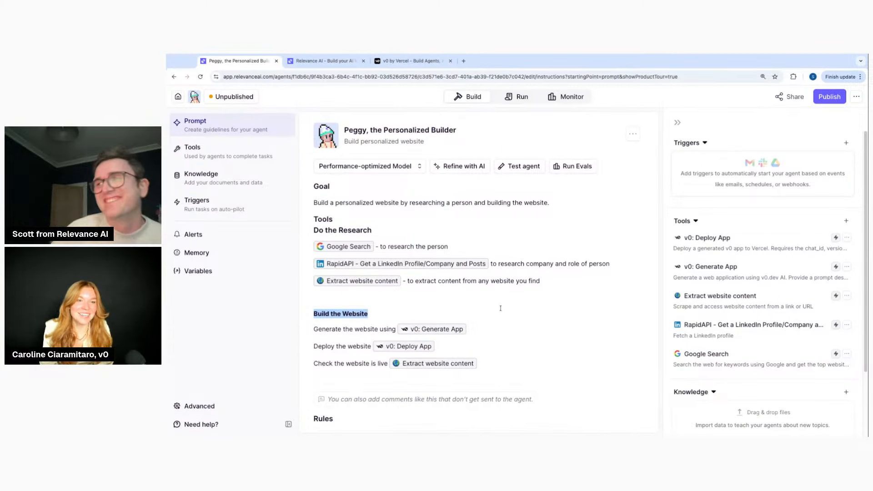
pyautogui.click(481, 325)
pyautogui.click(474, 345)
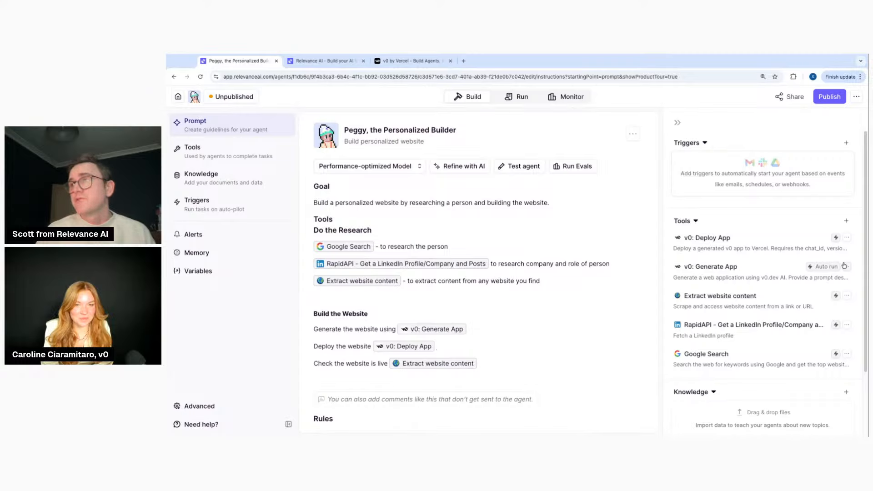
# Delete the three placeholder Rules bullets and add the rule 'Make a one page website'
pyautogui.scroll(-3, 404, 272)
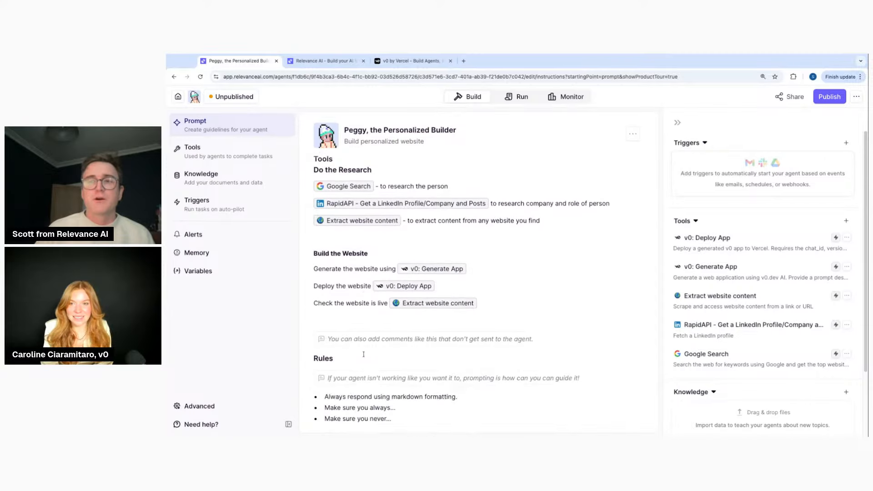
pyautogui.moveTo(357, 388)
pyautogui.mouseDown()
pyautogui.moveTo(400, 401)
pyautogui.moveTo(325, 377)
pyautogui.mouseUp()
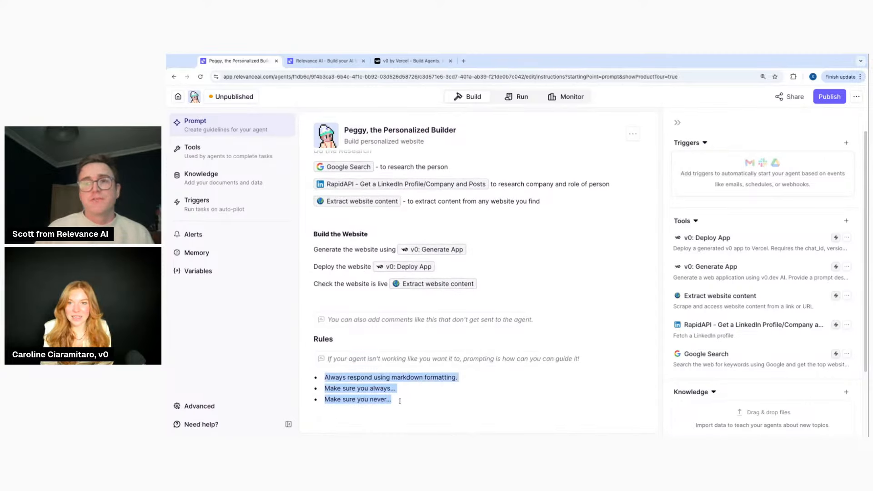
pyautogui.press('BackSpace')
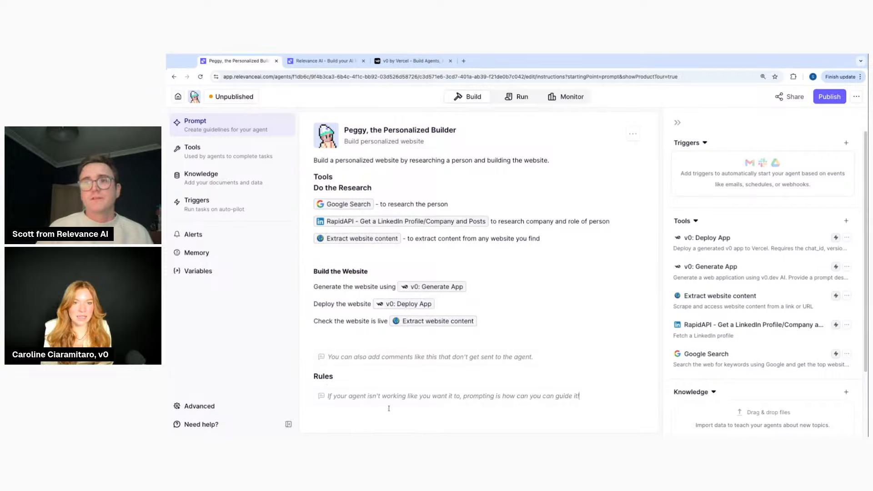
pyautogui.click(349, 376)
pyautogui.press('Return')
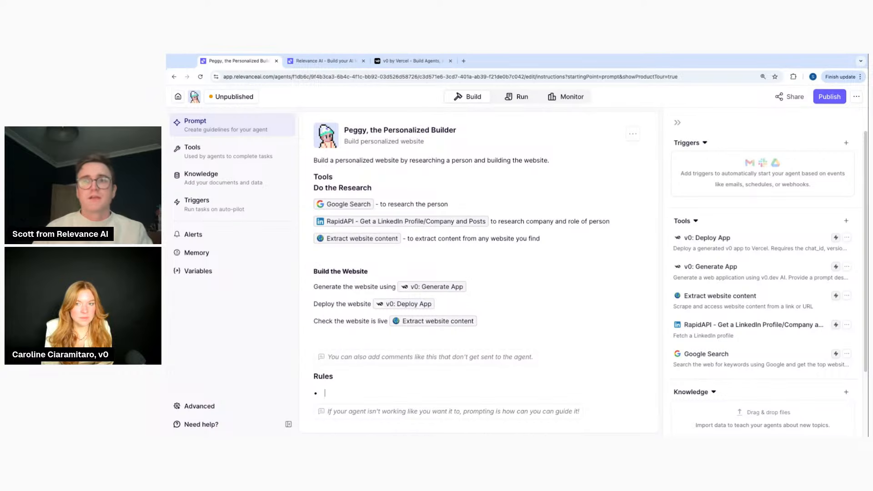
pyautogui.write('Make a one pa')
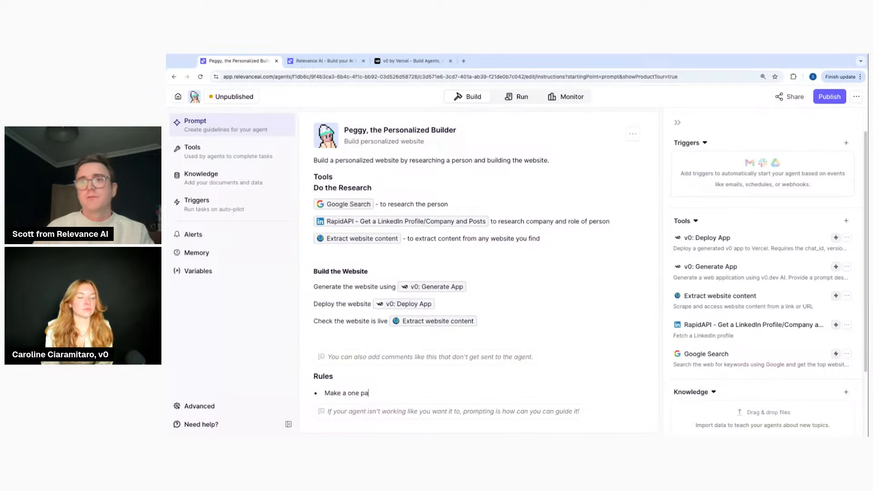
pyautogui.write('ge website')
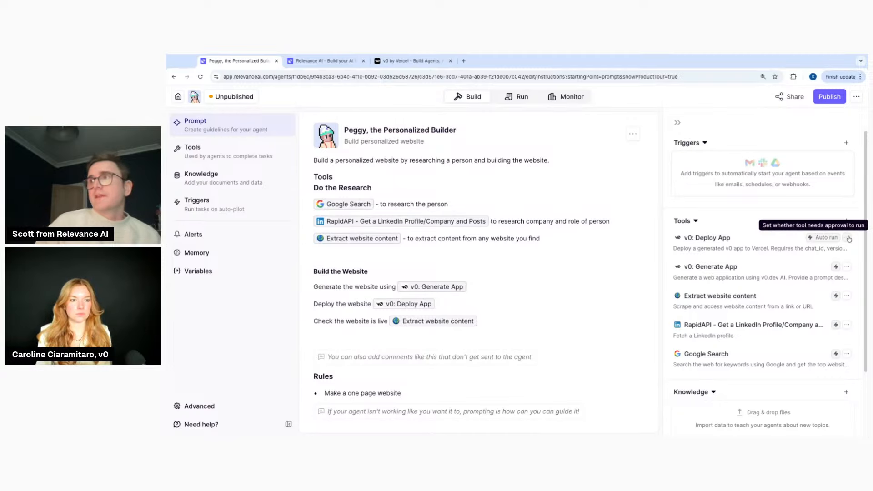
# From Peggy's Tools settings, open the v0: Generate App tool in the tool editor
pyautogui.click(242, 157)
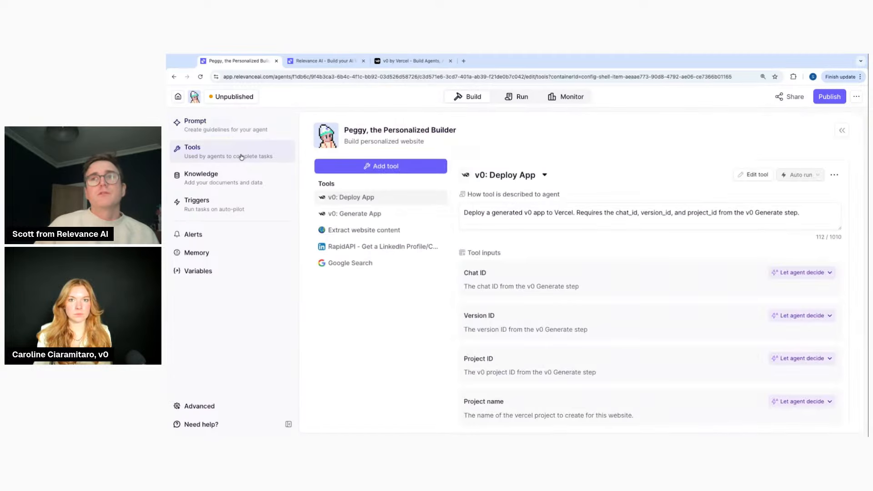
pyautogui.scroll(-3, 633, 306)
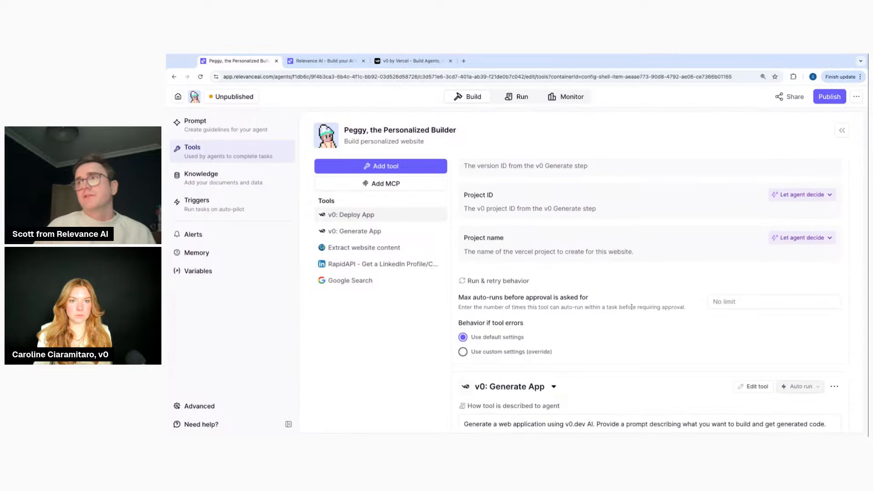
pyautogui.click(364, 231)
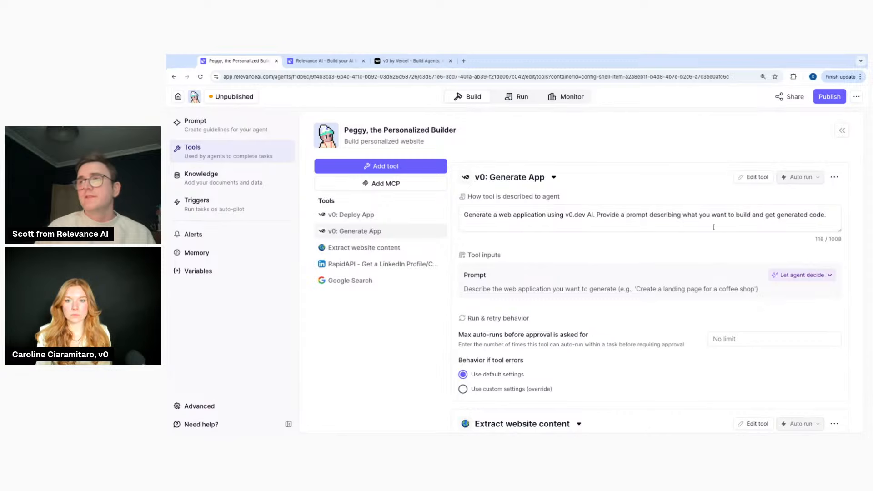
pyautogui.click(755, 177)
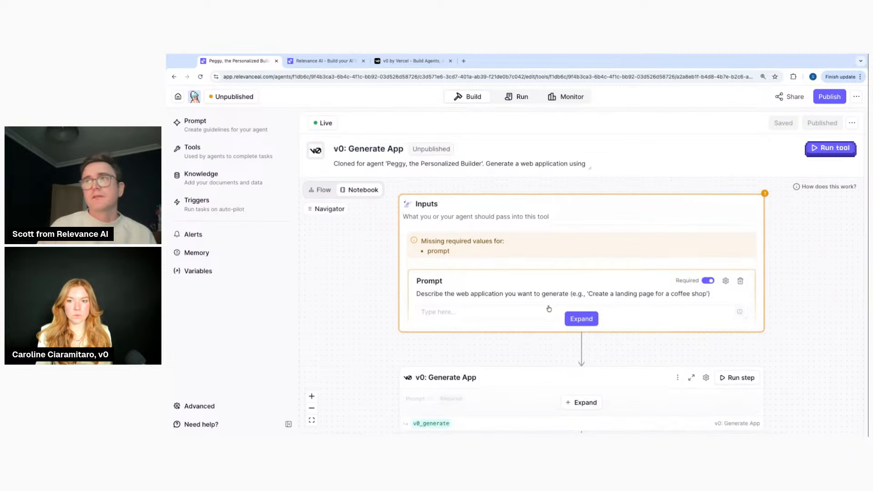
# Expand the v0: Generate App inputs and step to review its prompt, then return to Prompt
pyautogui.click(574, 318)
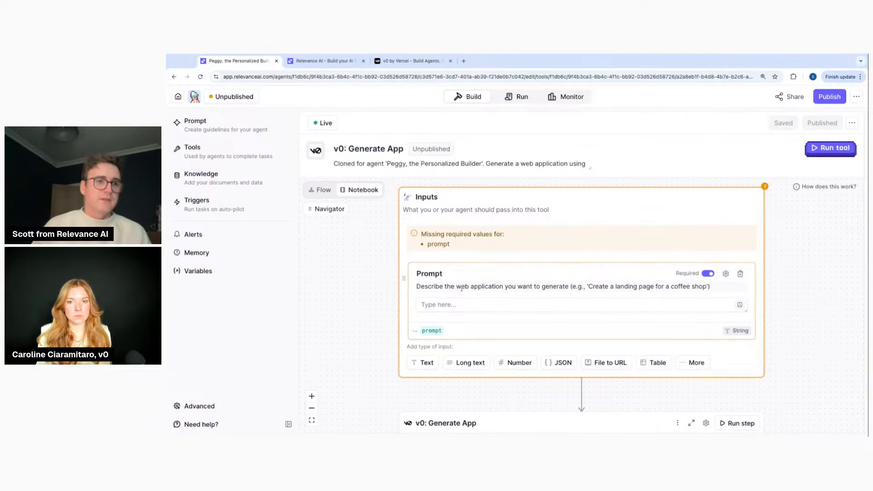
pyautogui.scroll(-1, 448, 300)
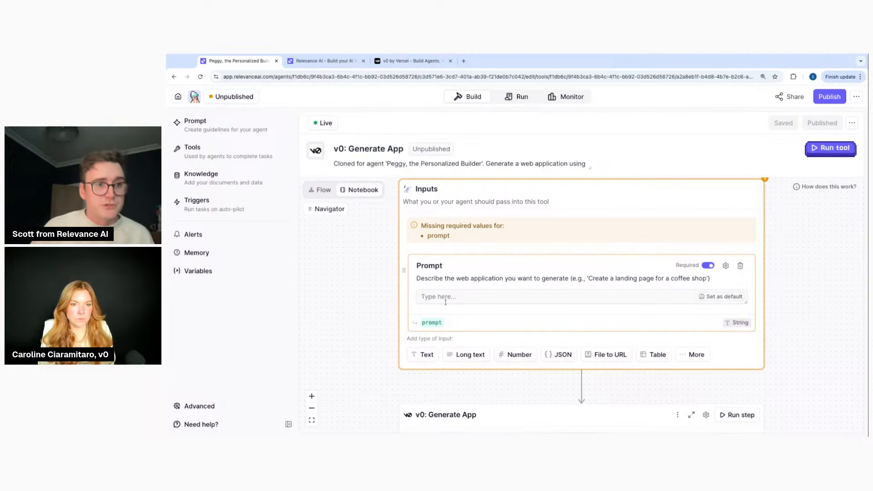
pyautogui.scroll(-3, 480, 326)
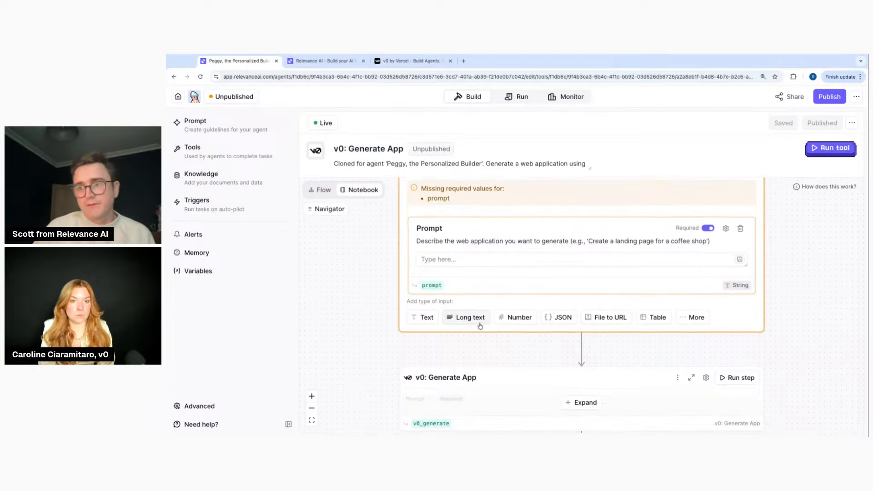
pyautogui.scroll(-2, 480, 326)
pyautogui.click(575, 342)
pyautogui.scroll(-2, 459, 309)
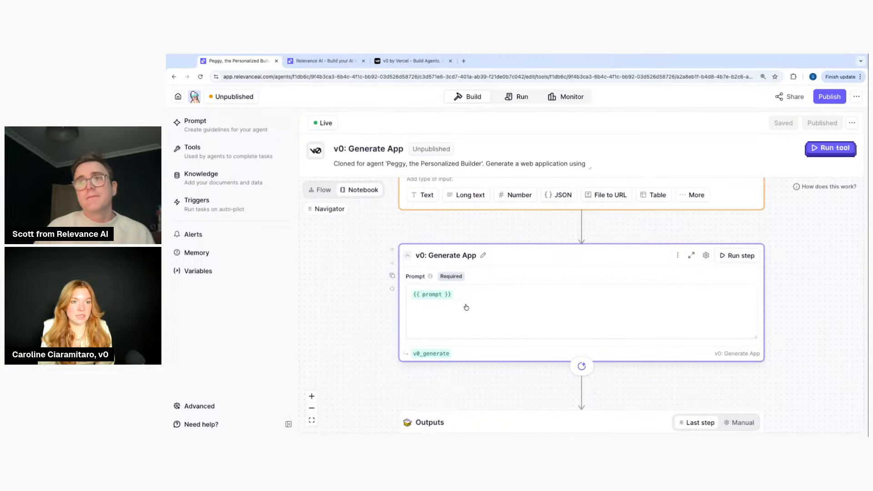
pyautogui.scroll(3, 466, 308)
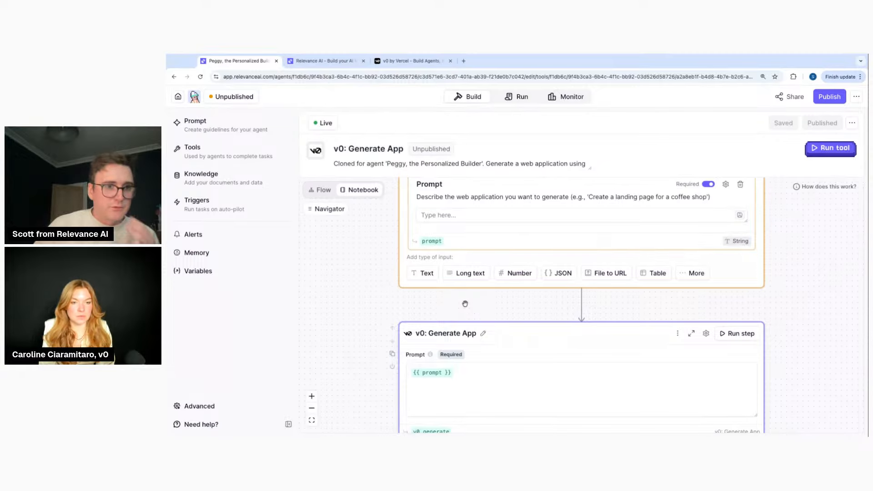
pyautogui.scroll(-3, 465, 304)
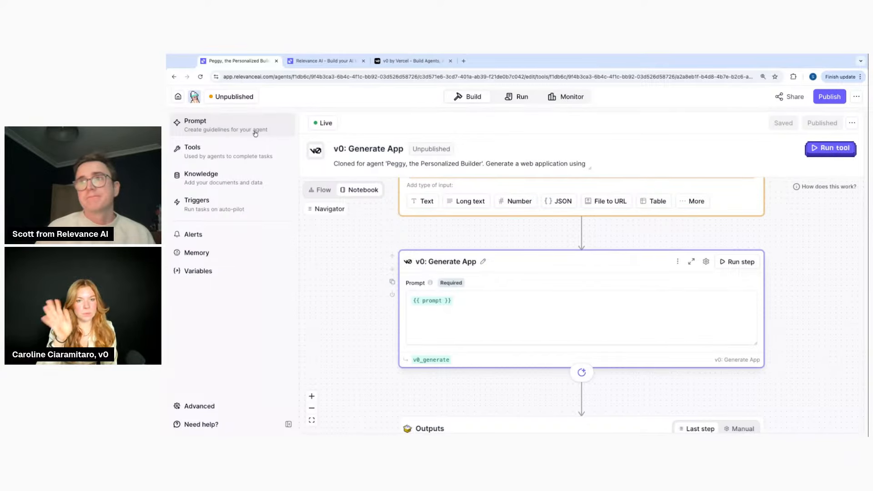
pyautogui.click(221, 130)
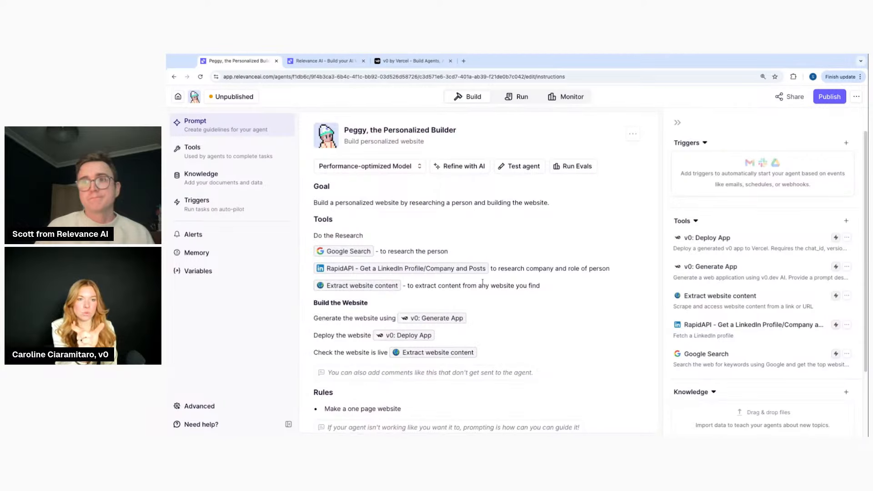
# Review the prompt and Google Search tool, then go to Peggy's tools configuration page
pyautogui.scroll(-1, 483, 283)
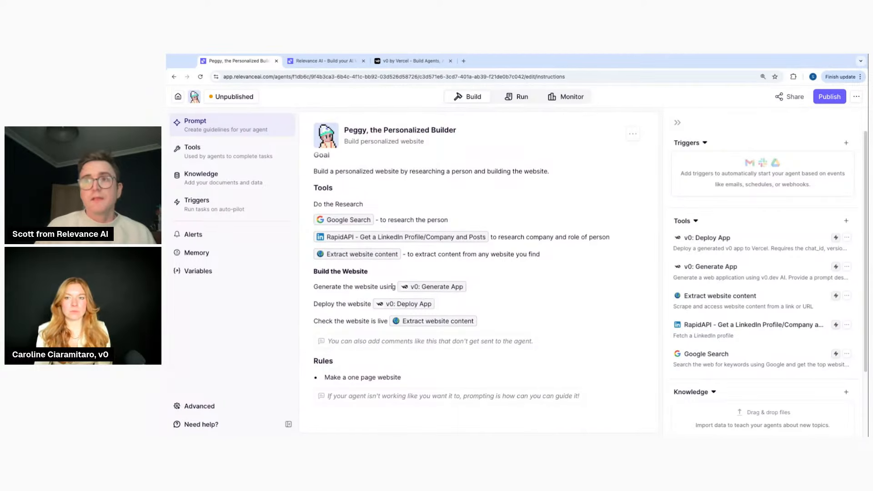
pyautogui.click(389, 287)
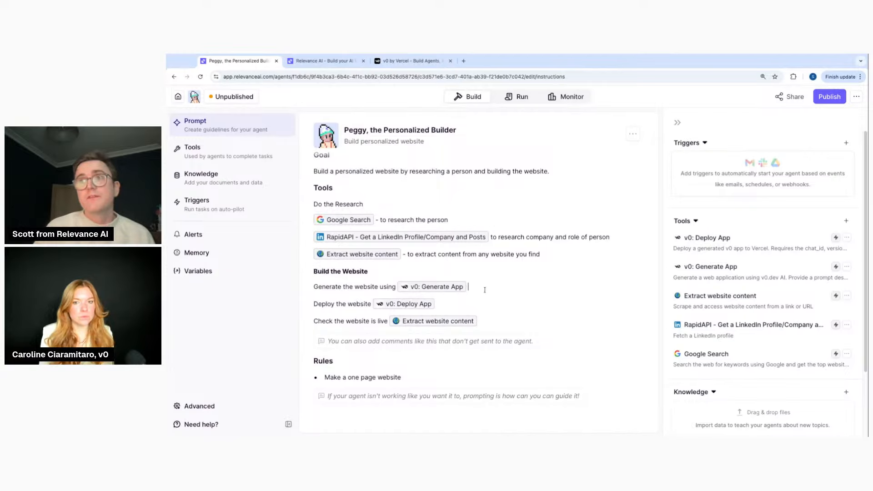
pyautogui.scroll(1, 478, 264)
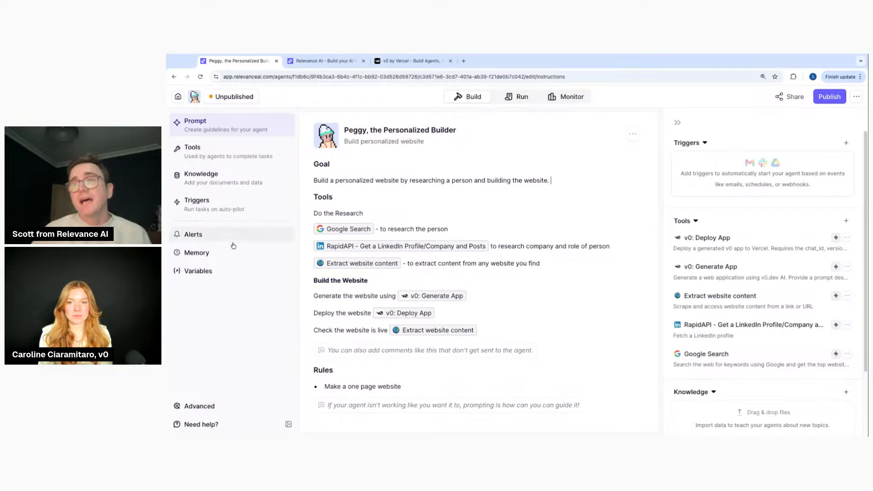
pyautogui.click(332, 229)
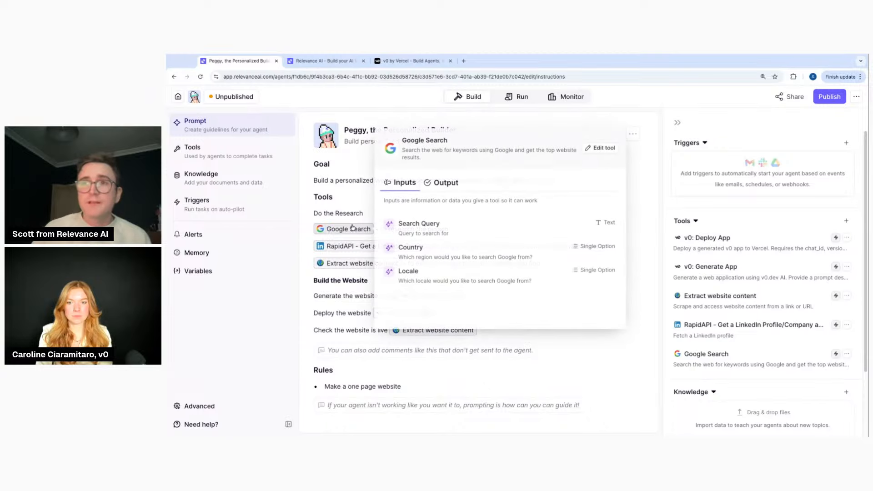
pyautogui.click(222, 160)
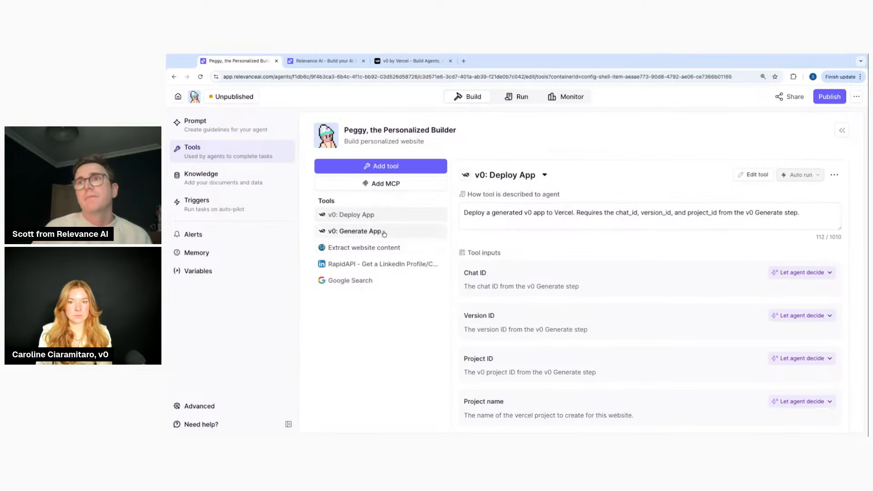
pyautogui.click(384, 232)
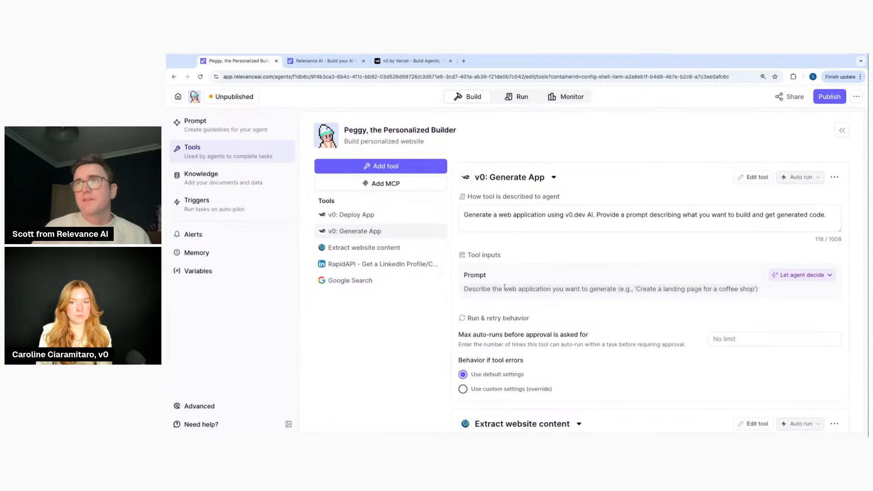
pyautogui.scroll(-1, 640, 317)
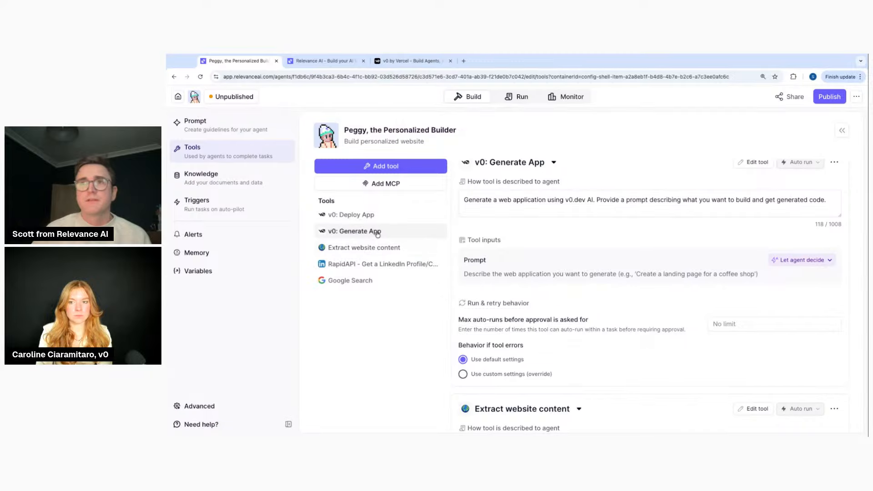
pyautogui.scroll(-2, 621, 293)
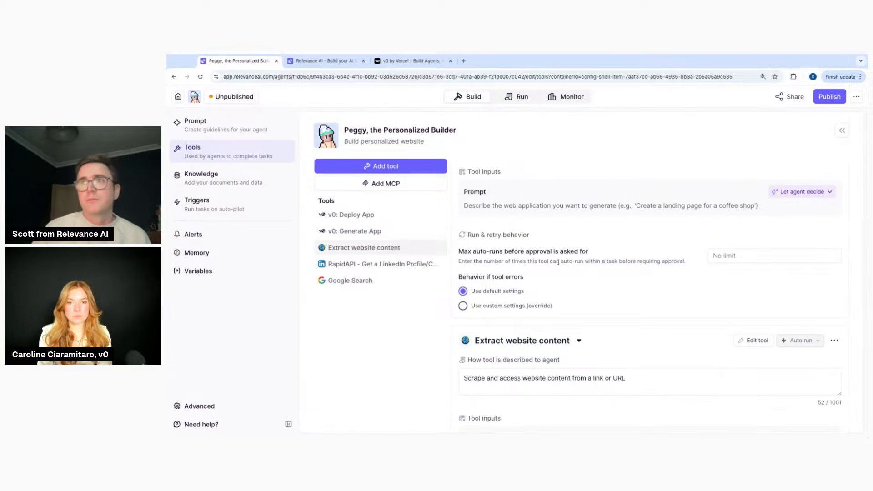
pyautogui.click(359, 215)
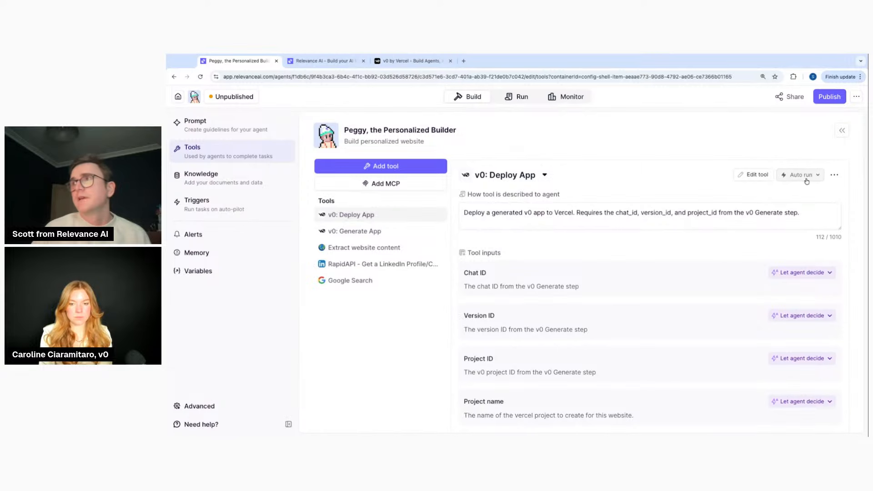
pyautogui.scroll(-2, 657, 301)
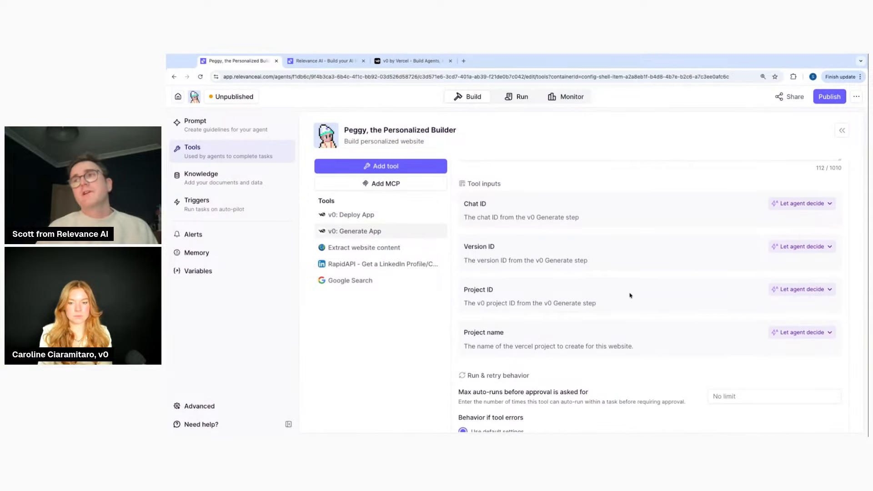
pyautogui.scroll(-2, 629, 299)
pyautogui.scroll(-6, 630, 298)
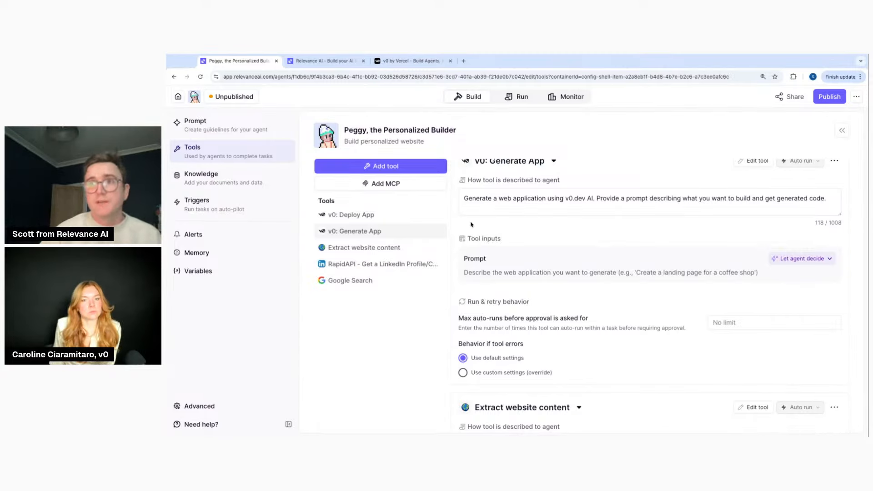
pyautogui.click(409, 212)
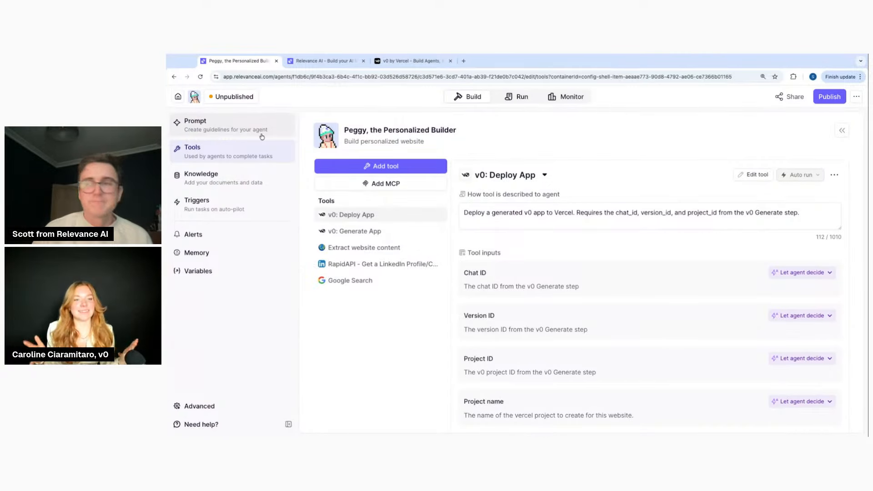
pyautogui.scroll(-10, 586, 312)
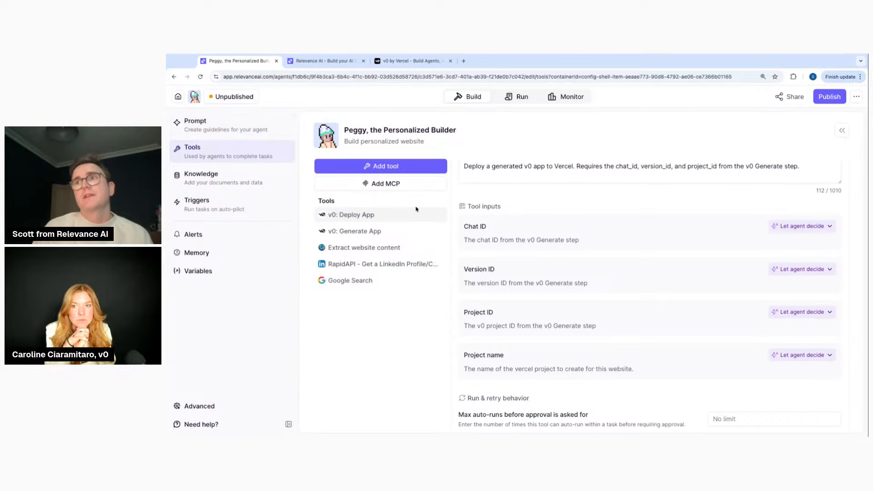
pyautogui.click(232, 123)
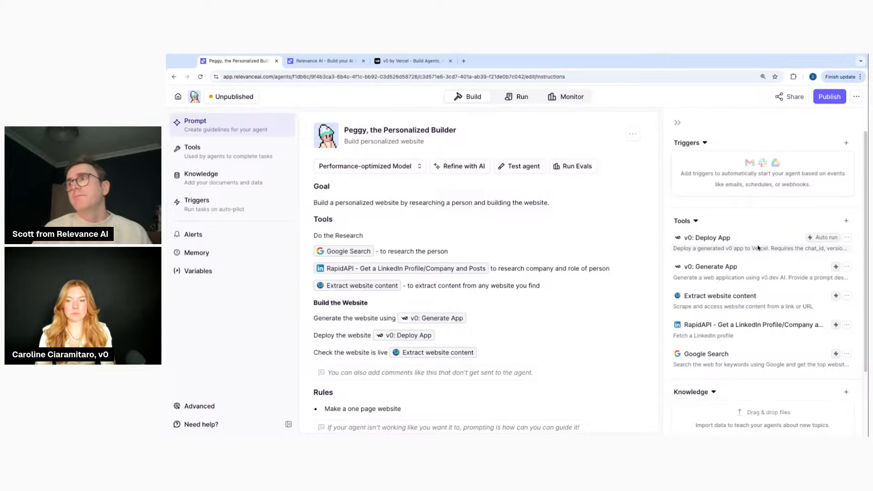
# Keep the unsaved edits, publish Peggy, and return to the Agents list
pyautogui.scroll(-1, 693, 256)
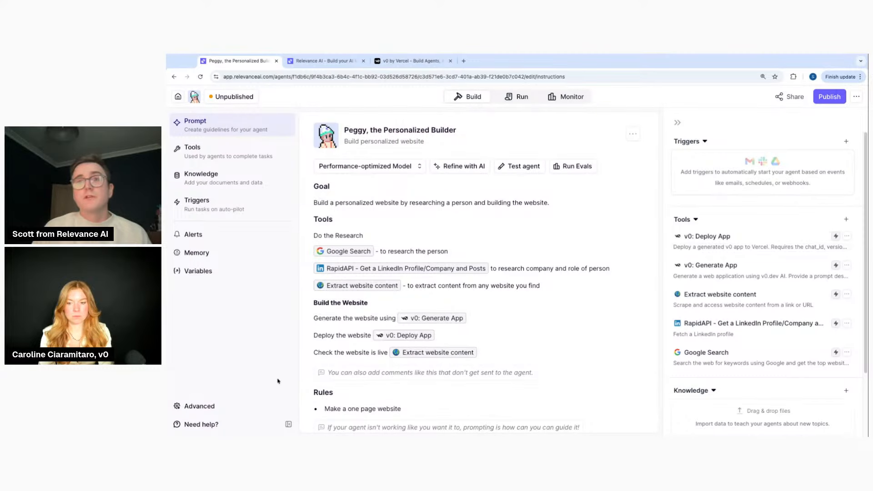
pyautogui.click(179, 97)
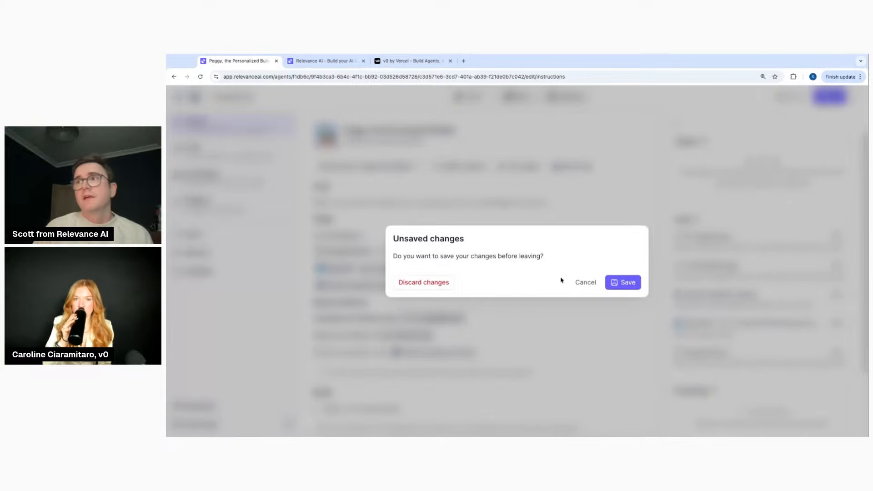
pyautogui.click(583, 283)
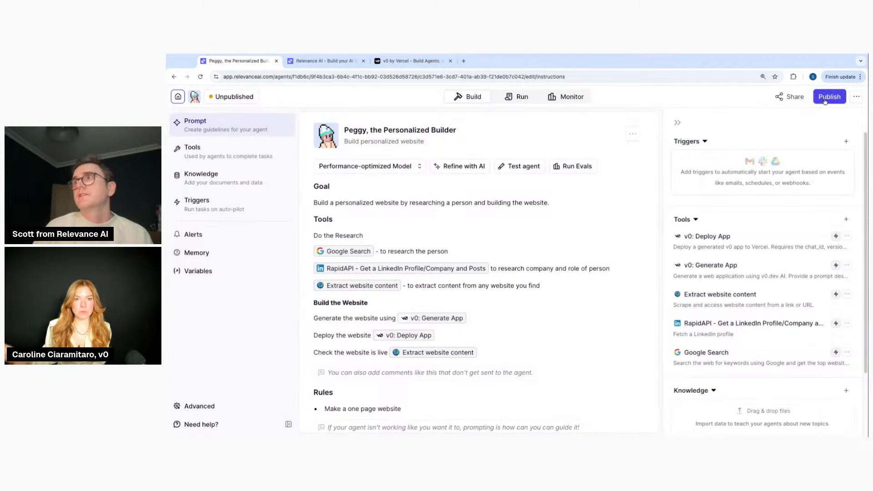
pyautogui.click(825, 100)
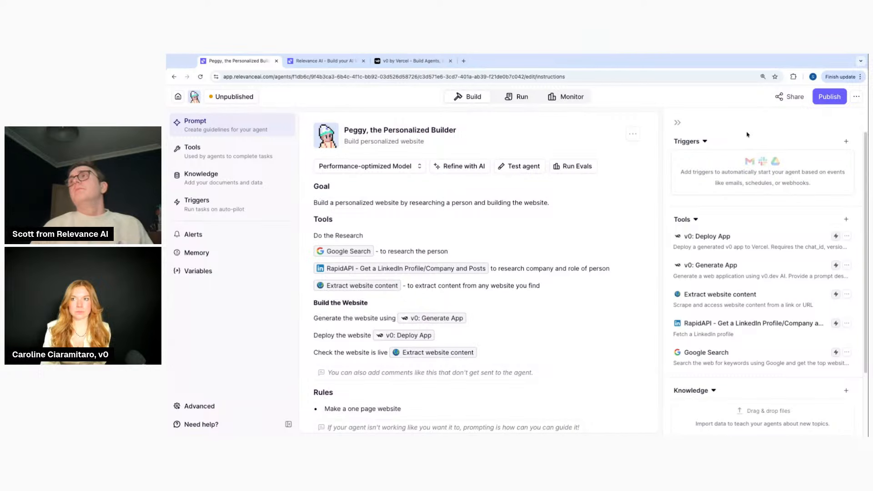
pyautogui.click(830, 97)
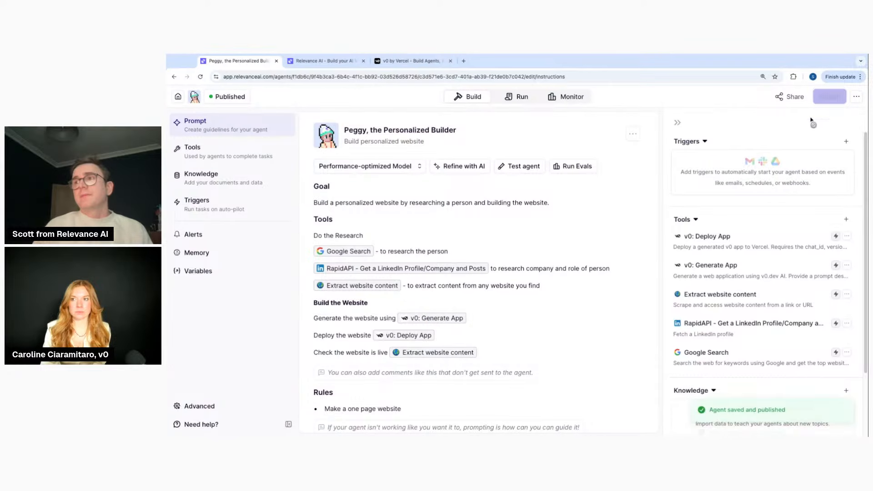
pyautogui.click(179, 96)
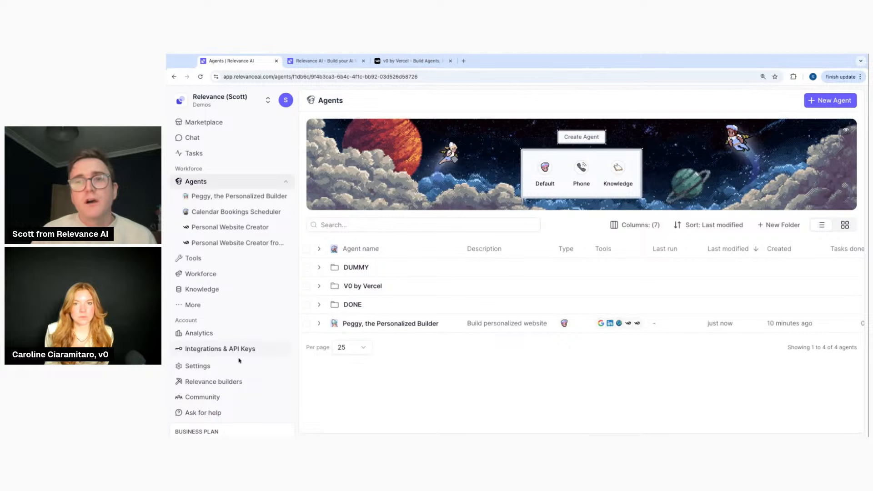
# Search integrations for 'v0' to open the v0 API Key form, then open v0's account menu
pyautogui.click(238, 350)
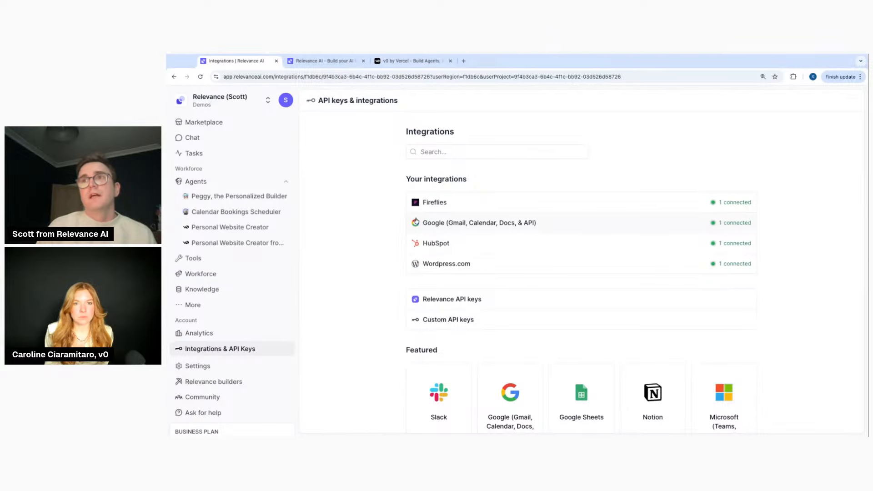
pyautogui.scroll(-1, 429, 202)
pyautogui.click(446, 139)
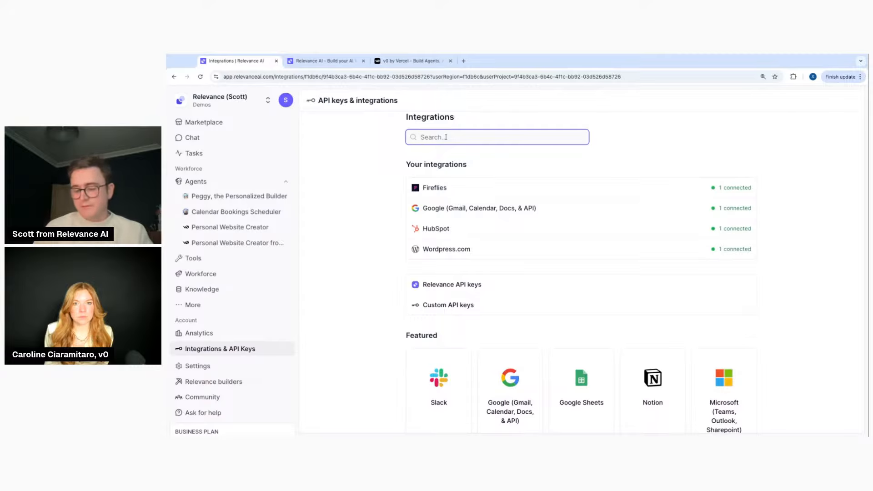
pyautogui.write('v0')
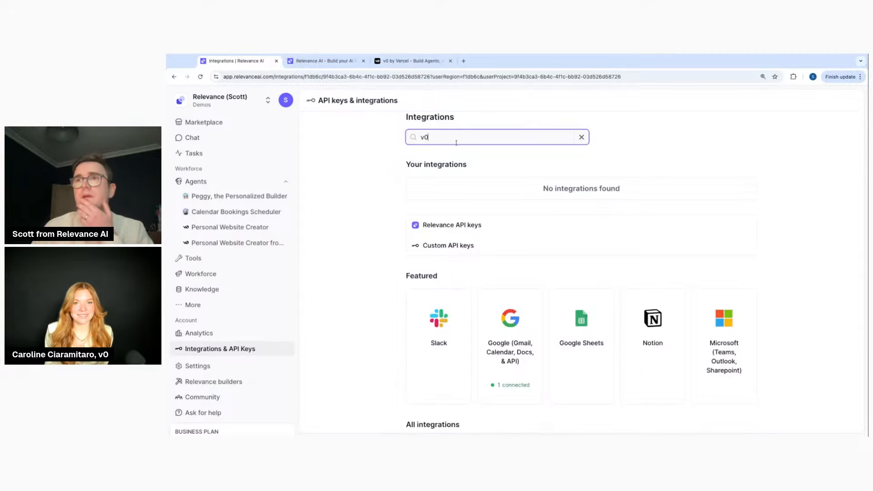
pyautogui.scroll(-1, 470, 296)
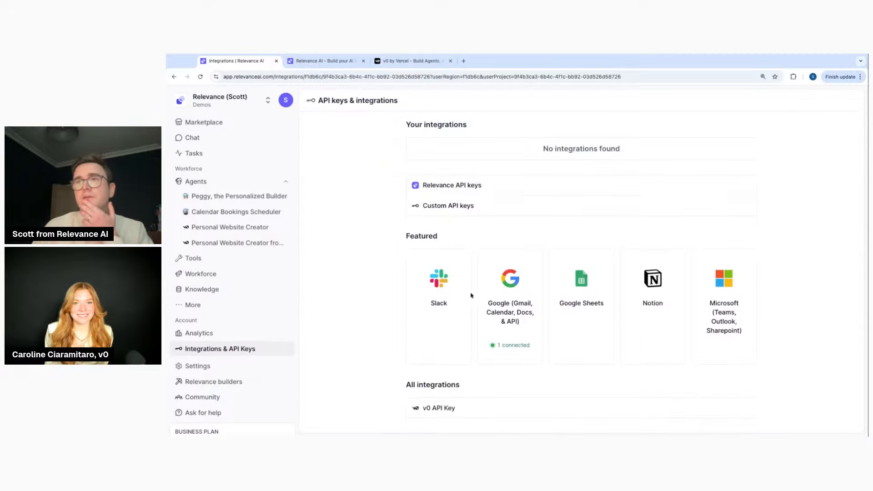
pyautogui.click(454, 417)
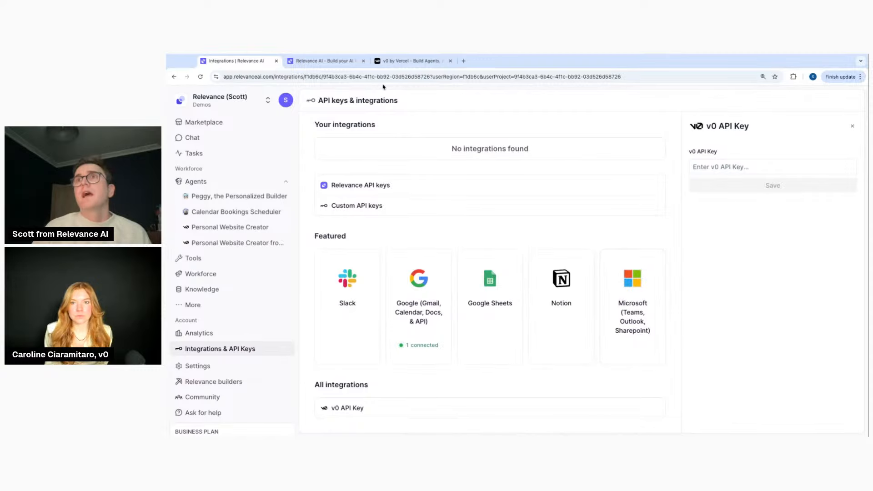
pyautogui.click(400, 61)
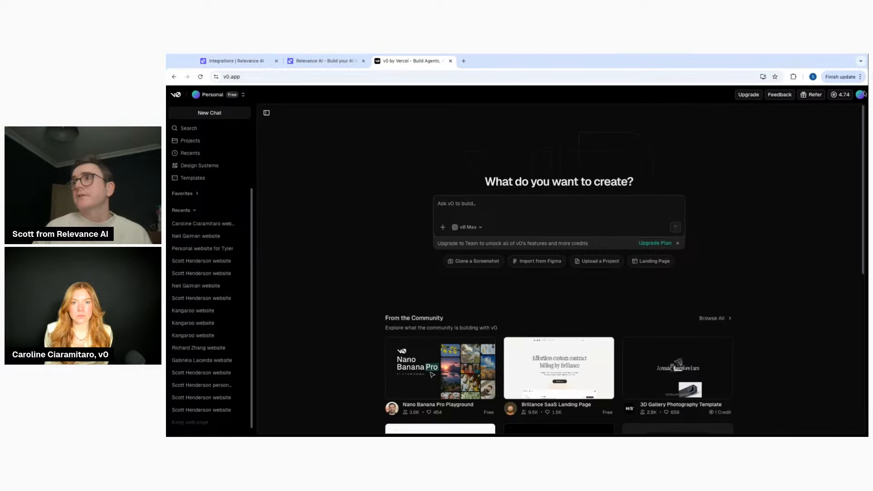
pyautogui.click(860, 94)
# Create a new API key from the API keys list in v0's account settings
pyautogui.click(800, 144)
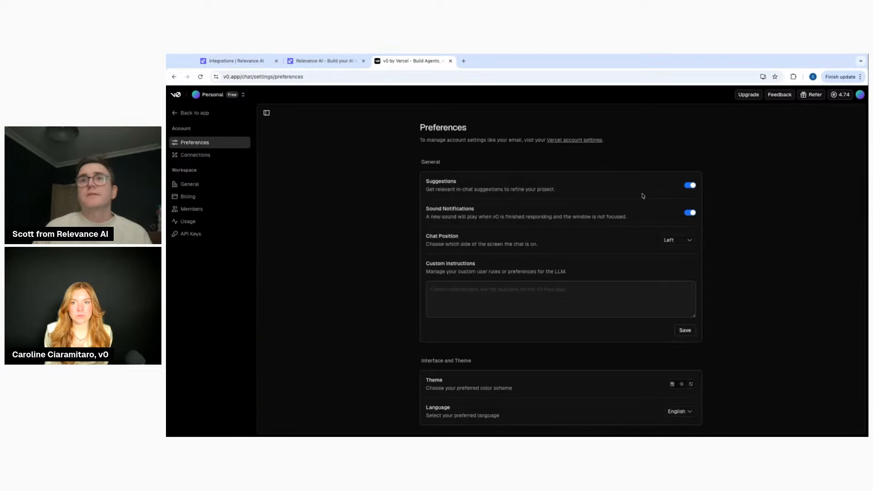
pyautogui.click(203, 237)
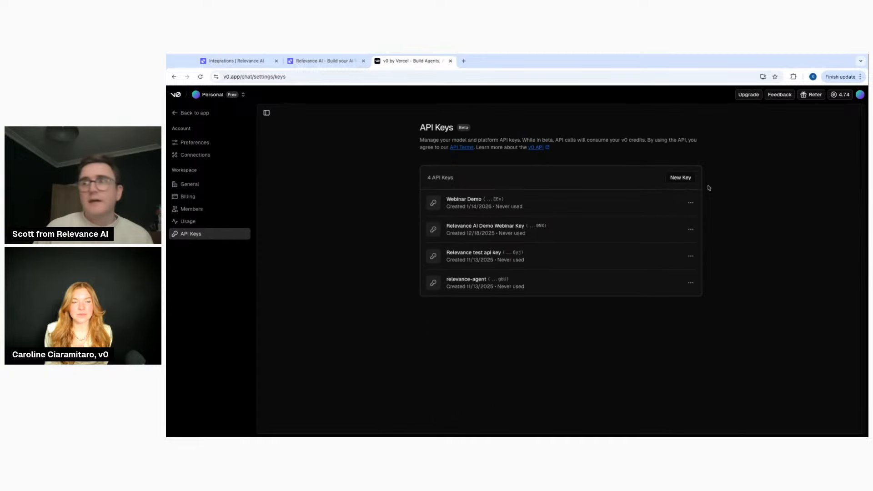
pyautogui.click(692, 203)
pyautogui.click(692, 204)
pyautogui.click(683, 181)
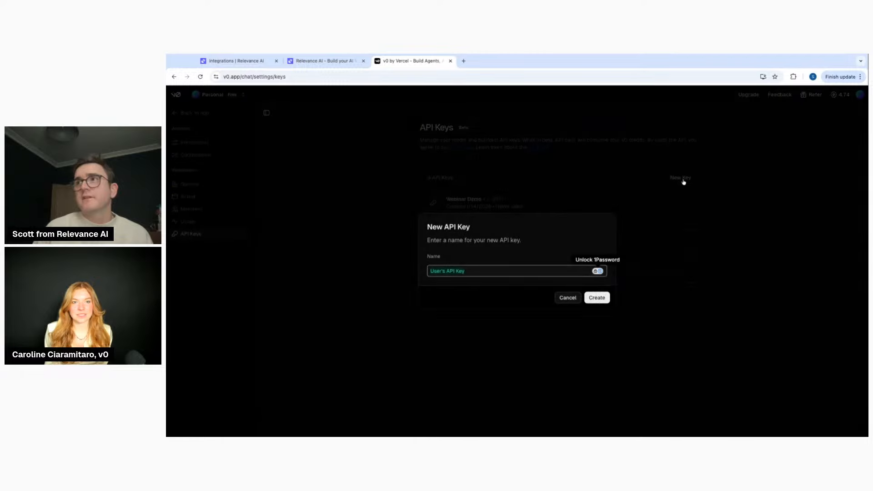
pyautogui.click(597, 297)
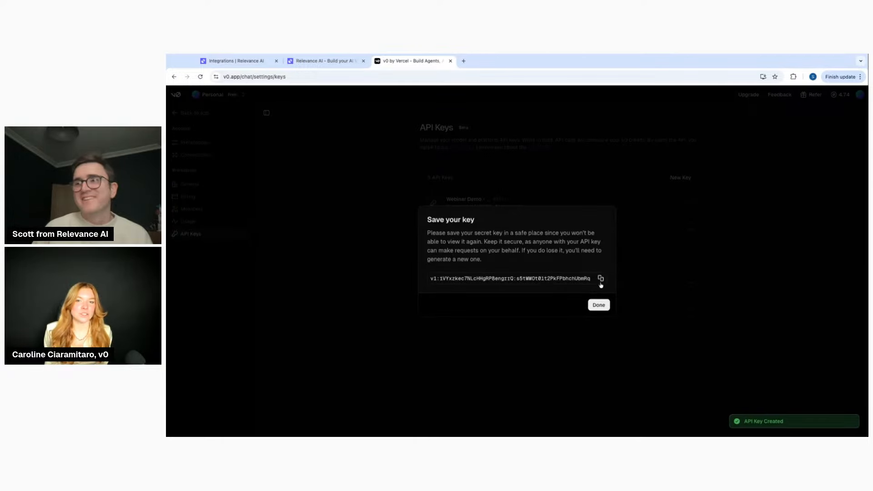
# Copy the new v0 API key, close the dialog, and return to Relevance's integrations page
pyautogui.click(601, 279)
pyautogui.click(600, 307)
pyautogui.click(325, 61)
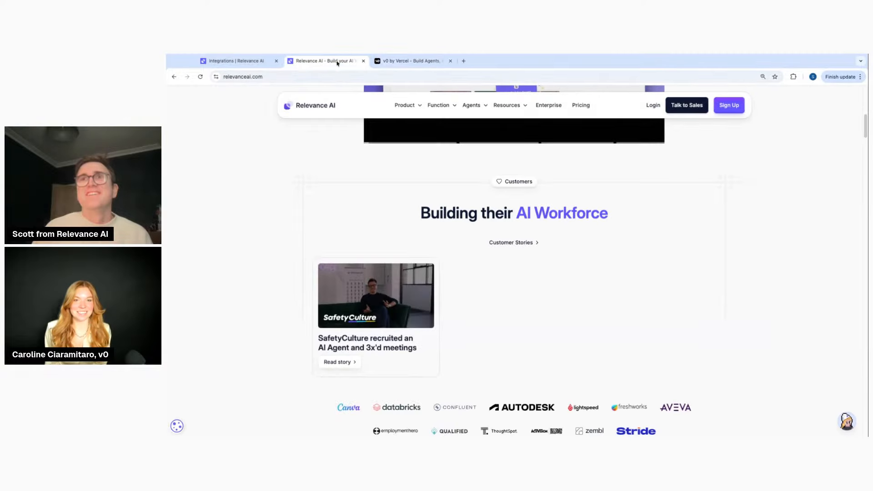
pyautogui.click(253, 63)
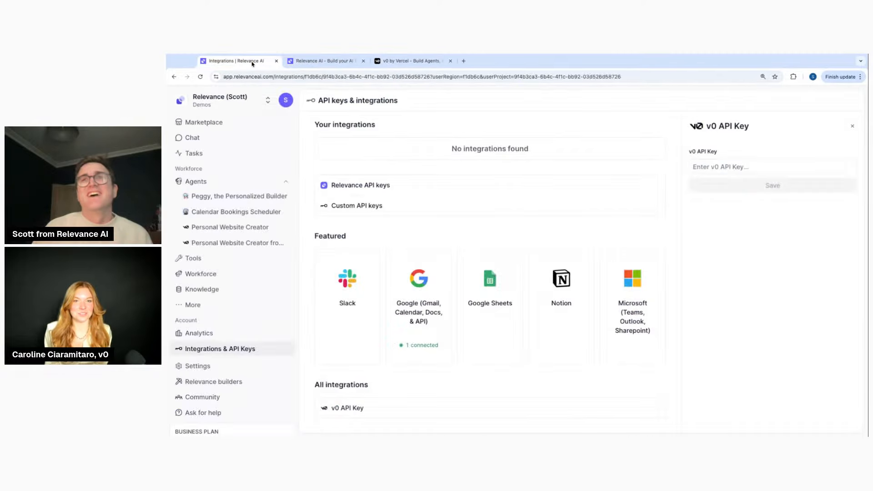
# Paste the copied key into the v0 API Key field and save the integration
pyautogui.click(725, 168)
pyautogui.hotkey('ctrl', 'v')
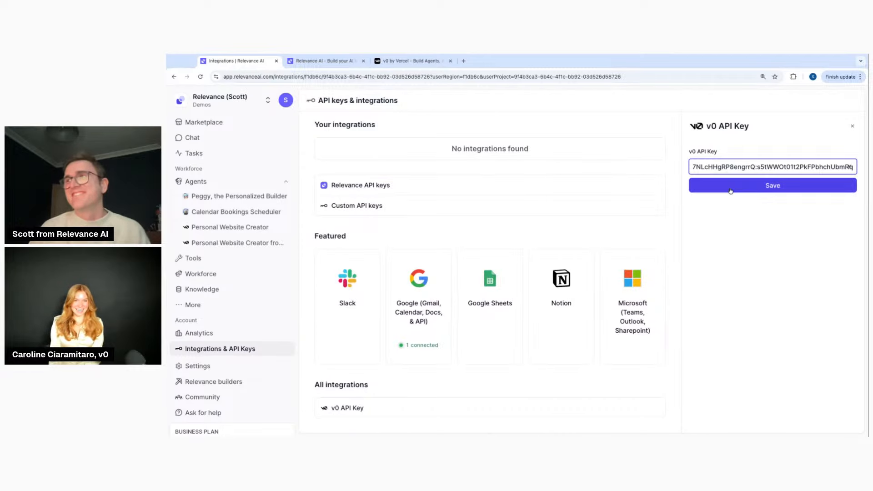
pyautogui.click(729, 188)
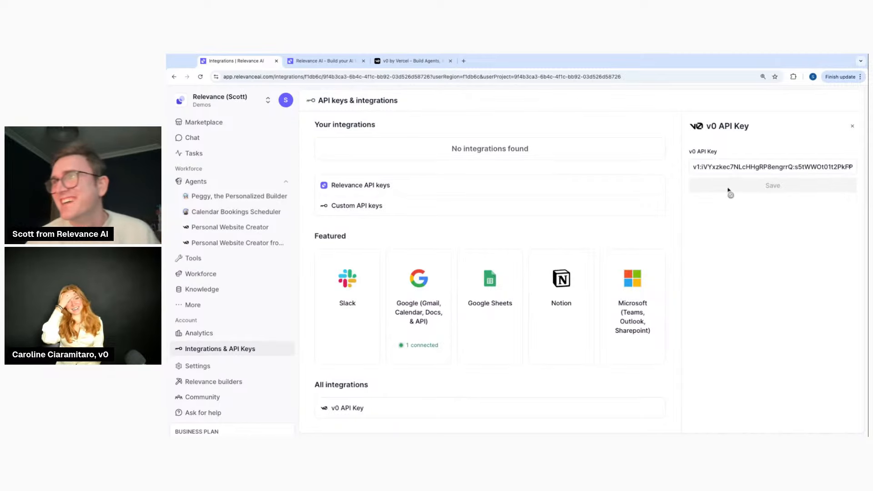
# Open the Peggy, the Personalized Builder agent, dismiss the tools tip and review its prompt
pyautogui.click(242, 196)
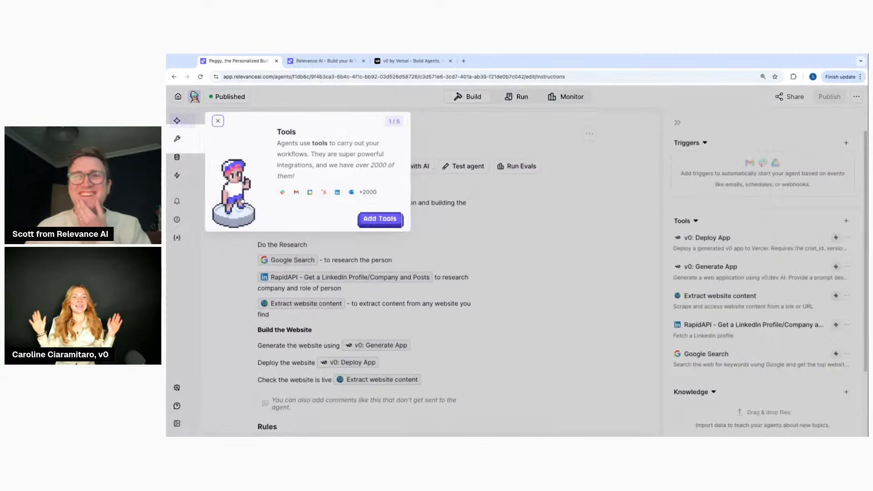
pyautogui.click(206, 121)
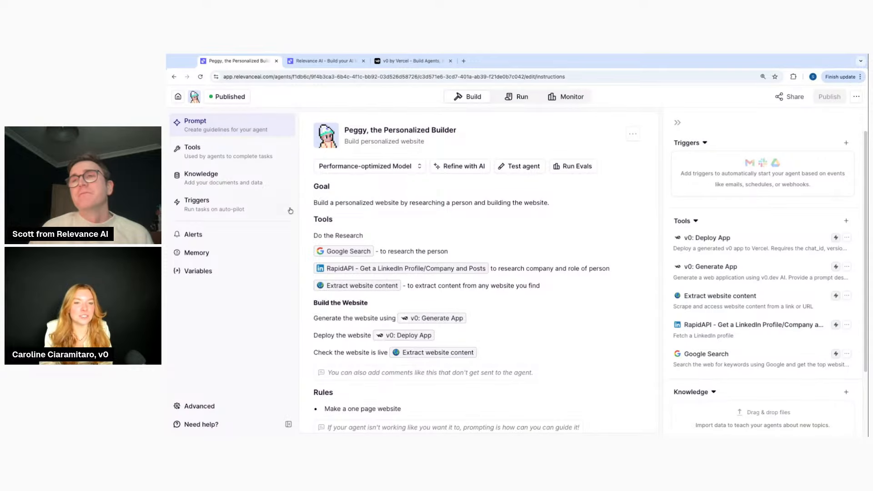
pyautogui.scroll(-1, 467, 174)
pyautogui.scroll(-2, 468, 175)
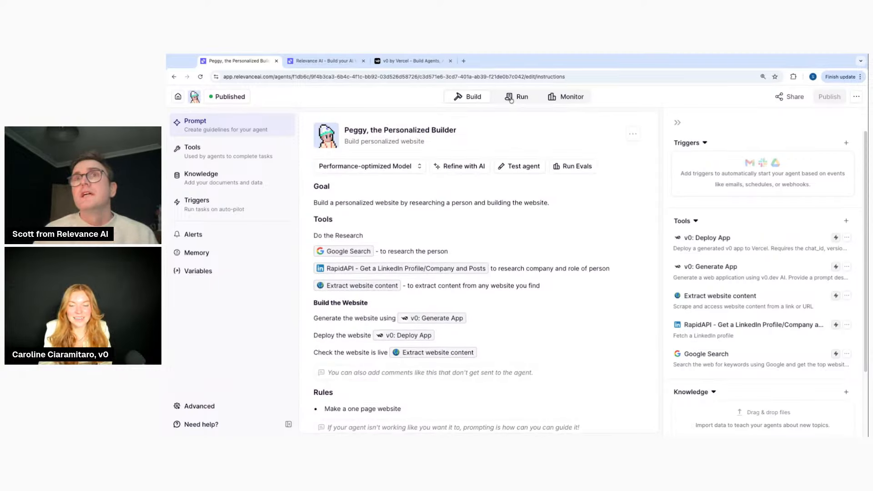
# Switch Peggy to its Run view to give it a new task
pyautogui.click(519, 97)
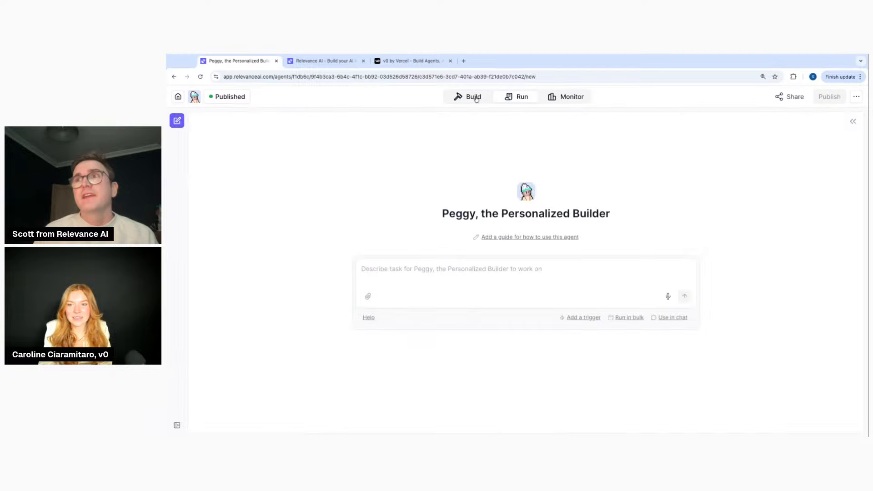
pyautogui.click(471, 98)
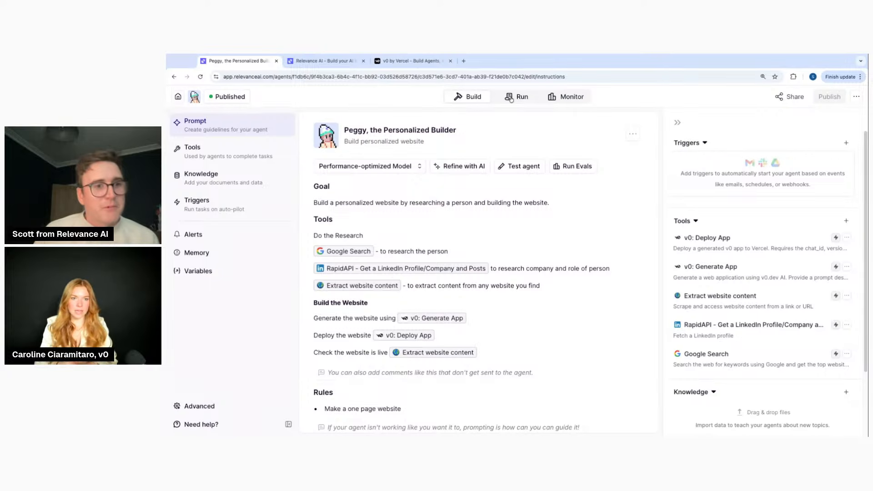
pyautogui.click(511, 98)
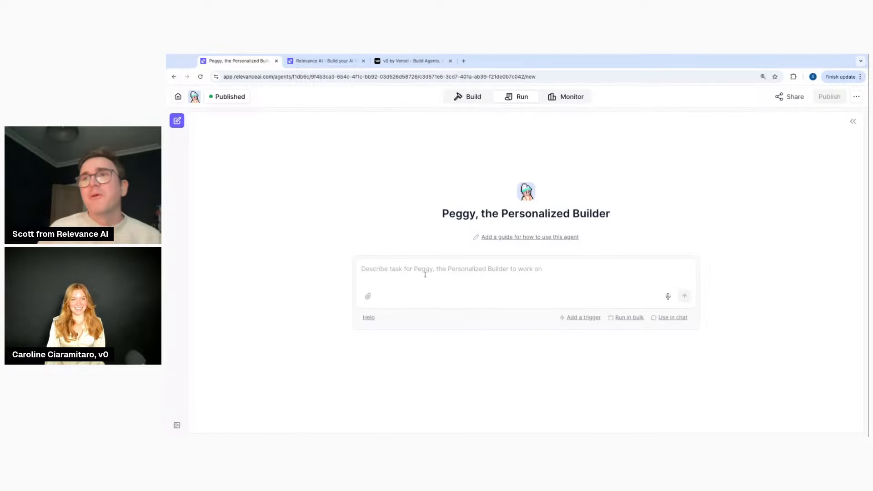
# Enter the person's full name followed by '@ Vercel' as the task and send it to Peggy
pyautogui.click(427, 269)
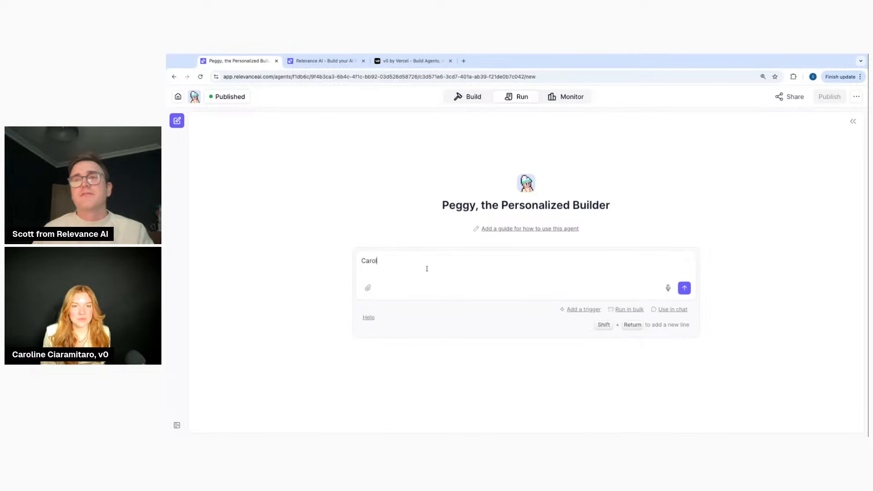
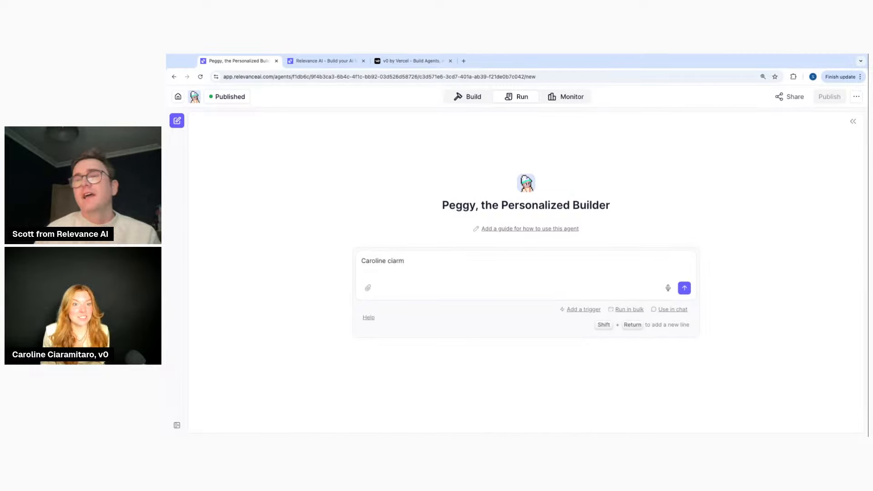
pyautogui.tripleClick(395, 260)
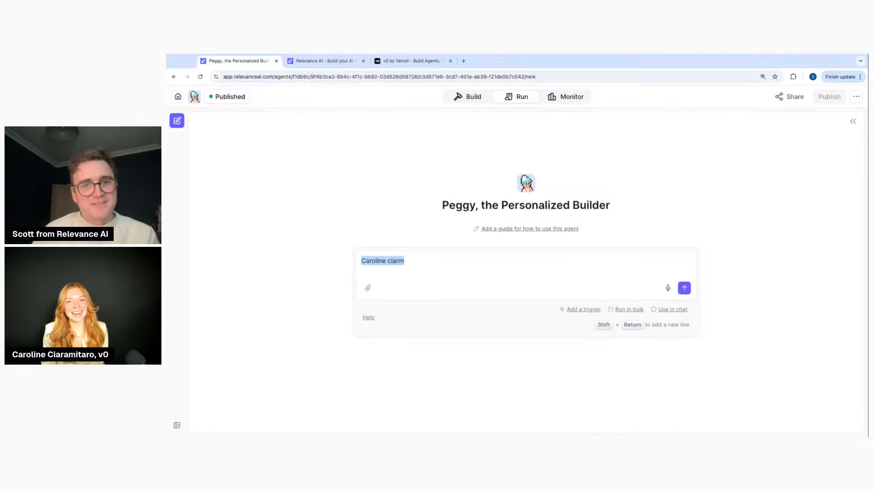
pyautogui.write('C')
pyautogui.press('BackSpace')
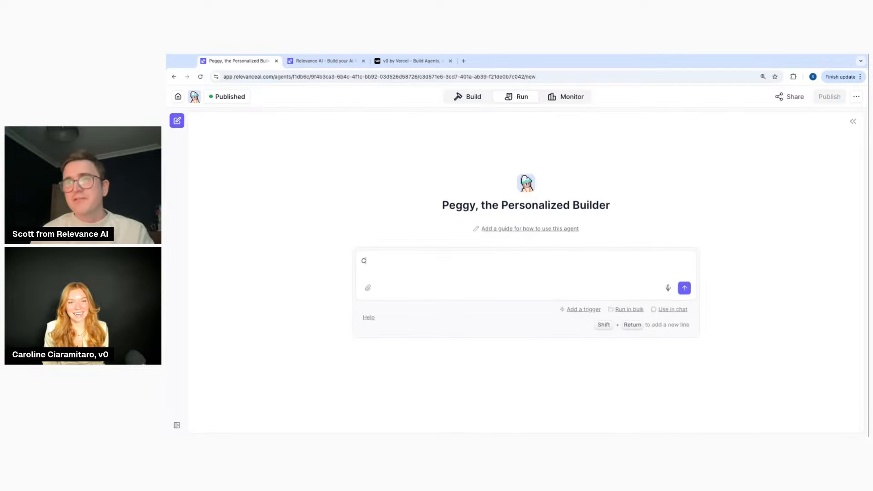
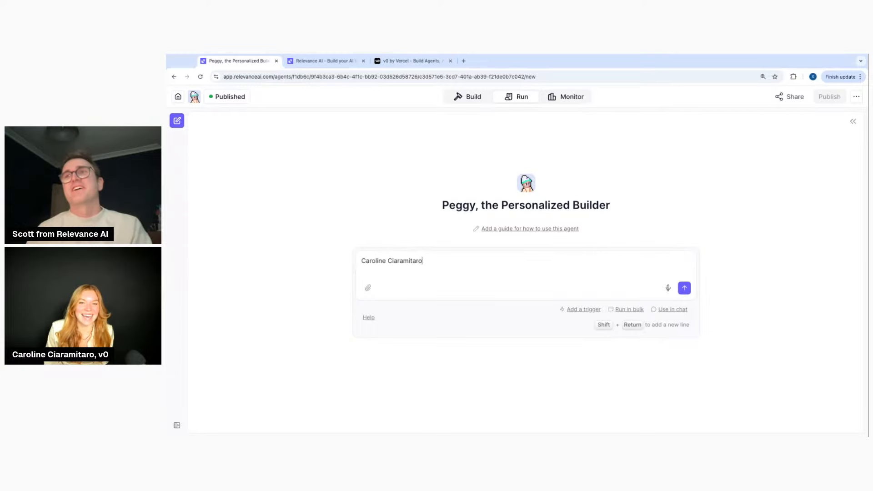
pyautogui.write(' @ VErce')
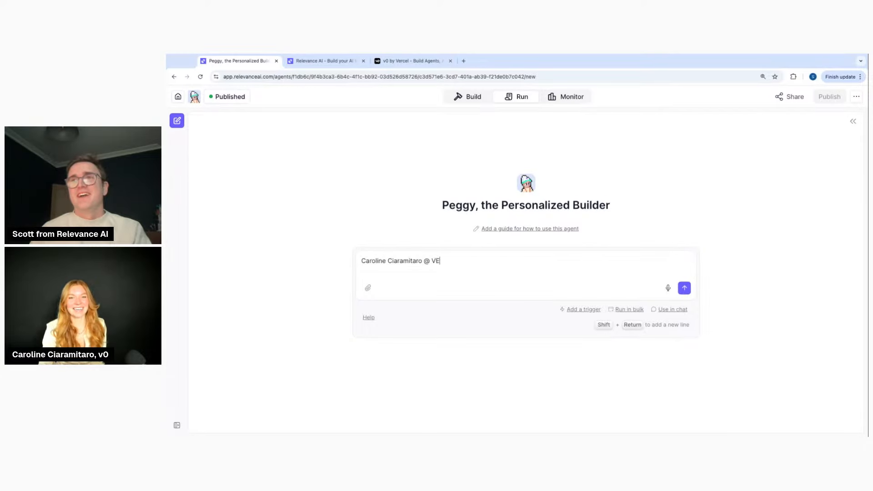
pyautogui.press('BackSpace')
pyautogui.press('BackSpace')
pyautogui.press('BackSpace')
pyautogui.write('e')
pyautogui.press('BackSpace')
pyautogui.press('BackSpace')
pyautogui.write('ercel')
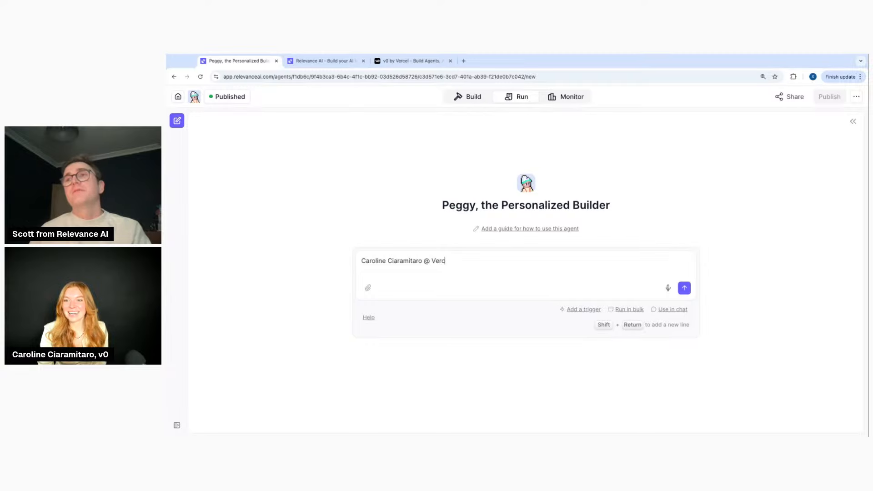
pyautogui.click(685, 288)
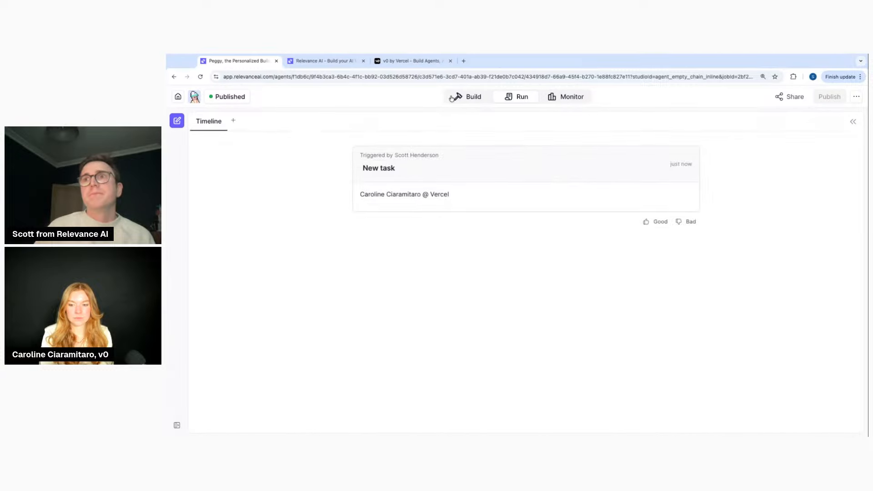
# Open Personal Website Creator from the V0 by Vercel agents folder and show its Run view
pyautogui.click(186, 98)
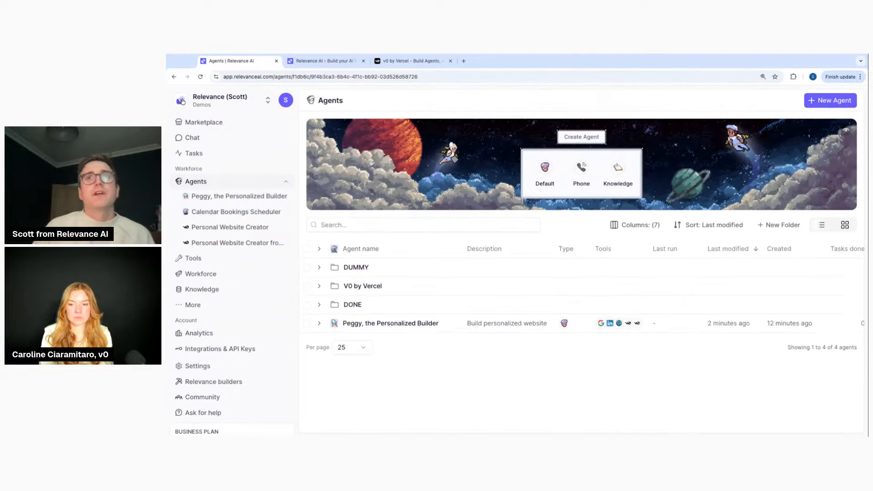
pyautogui.click(319, 286)
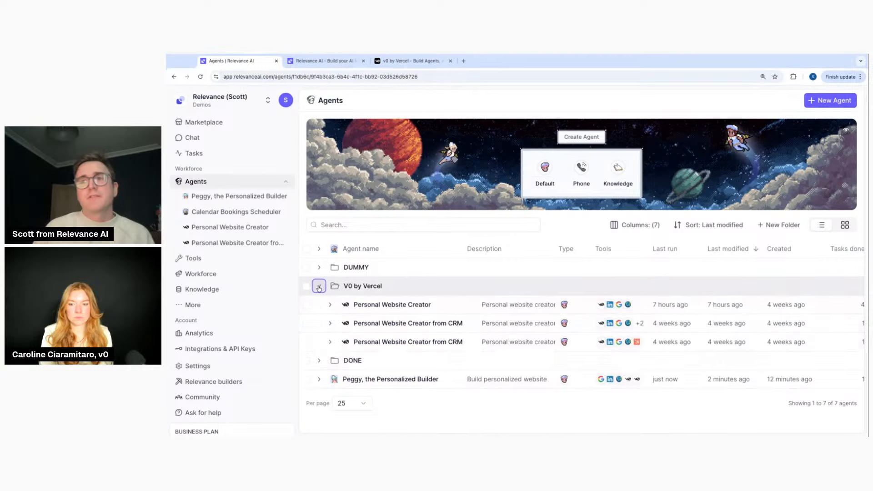
pyautogui.click(407, 309)
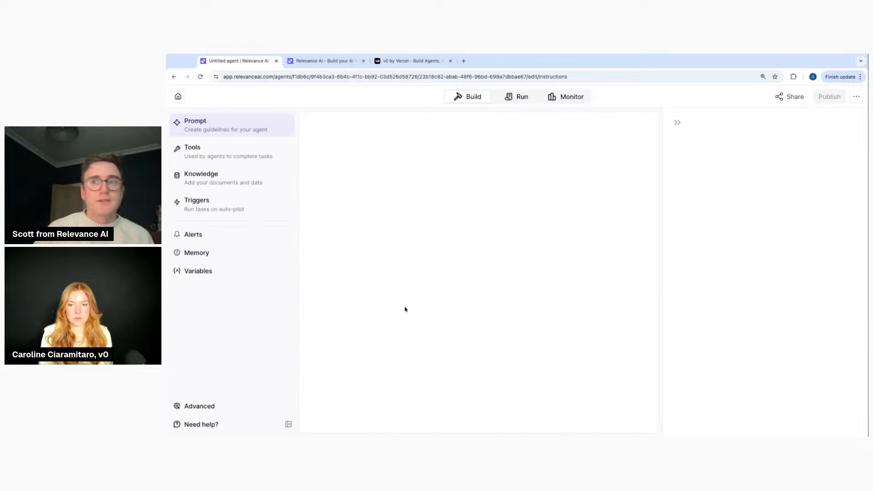
pyautogui.click(509, 97)
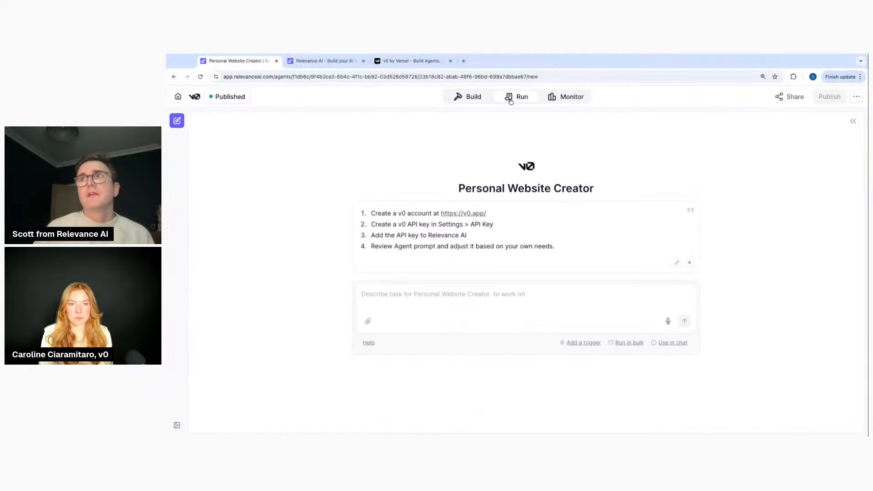
# Open the earlier task about the person at Vercel
pyautogui.click(238, 216)
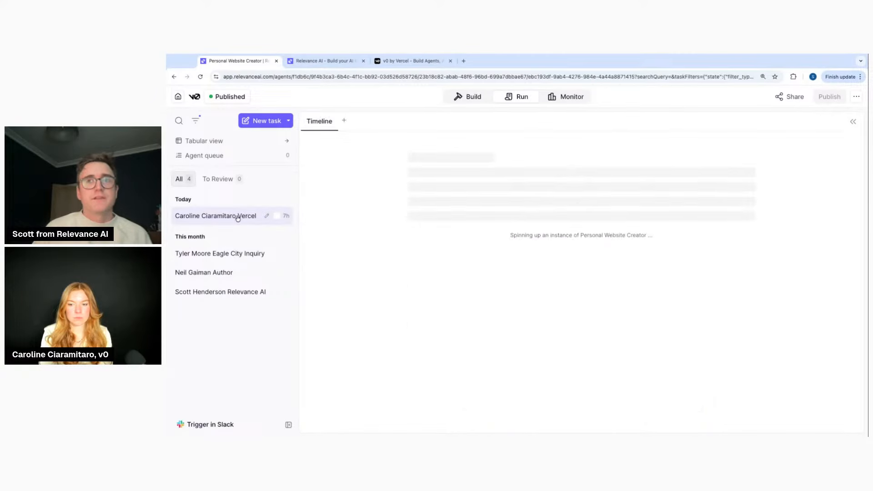
pyautogui.scroll(2, 552, 181)
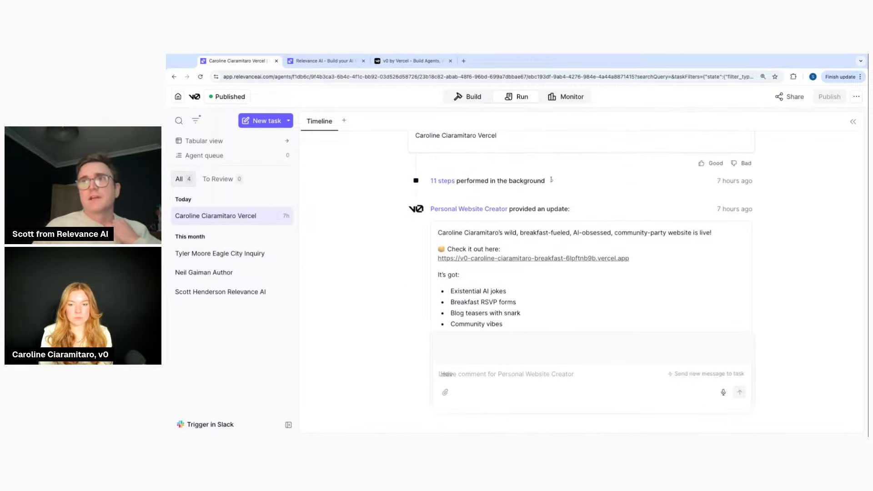
pyautogui.scroll(-1, 552, 205)
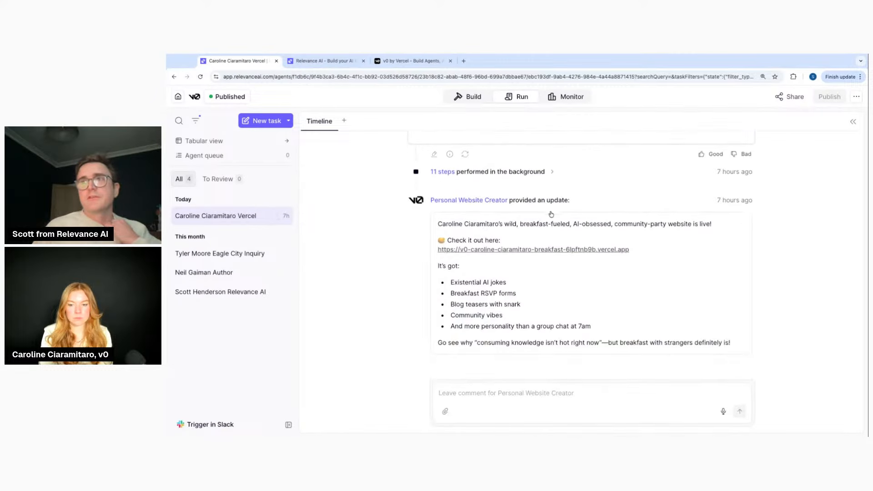
pyautogui.scroll(2, 495, 241)
# Expand the 11 background steps and open a 'Used Extract website content' step's details
pyautogui.click(493, 240)
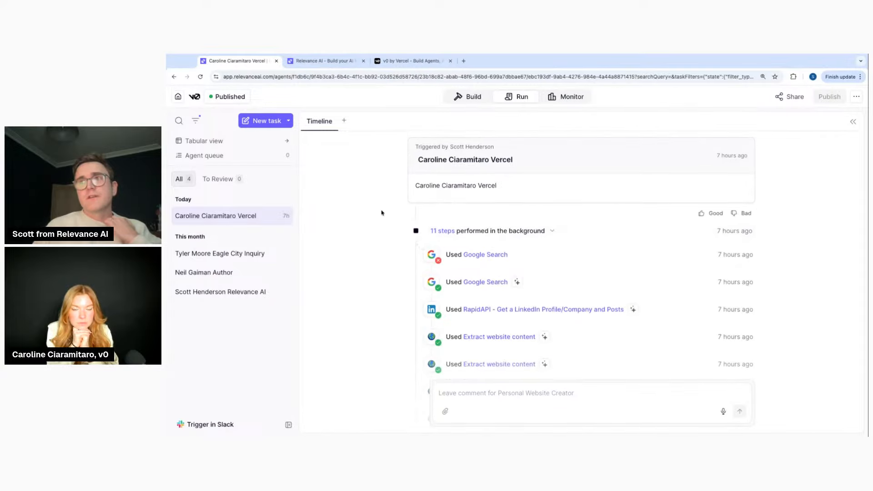
pyautogui.scroll(-2, 399, 212)
pyautogui.scroll(3, 478, 201)
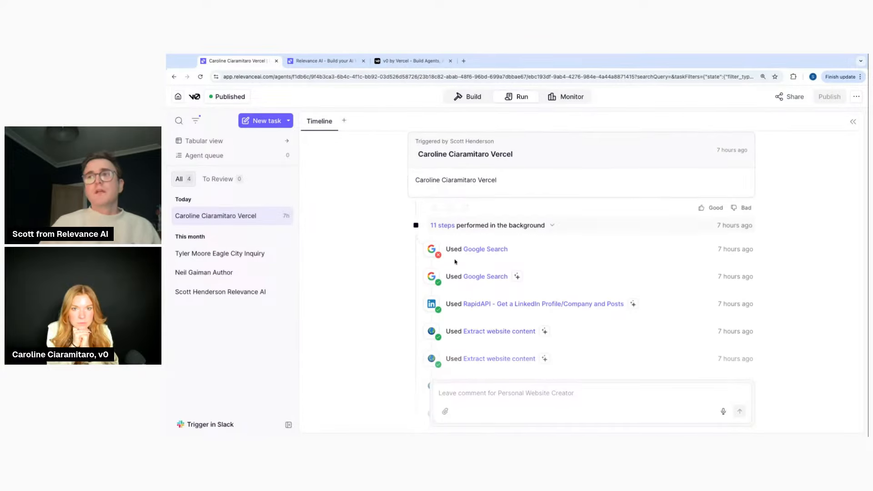
pyautogui.scroll(-1, 507, 215)
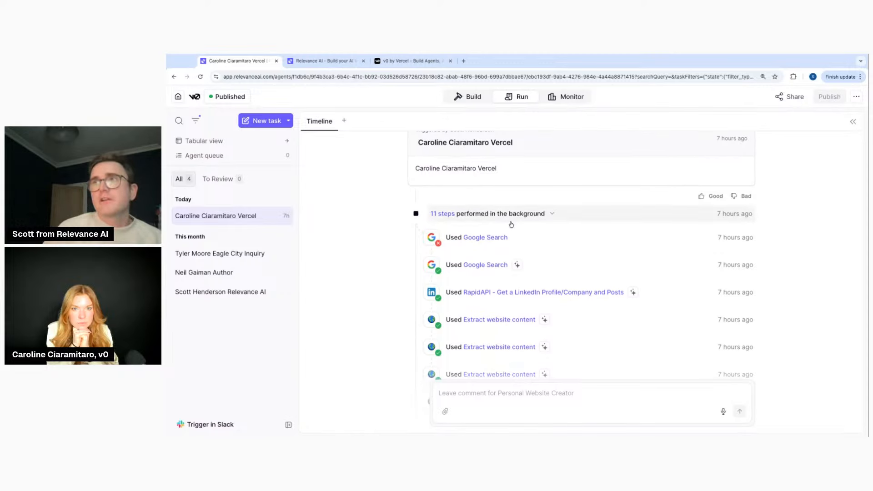
pyautogui.scroll(-4, 467, 254)
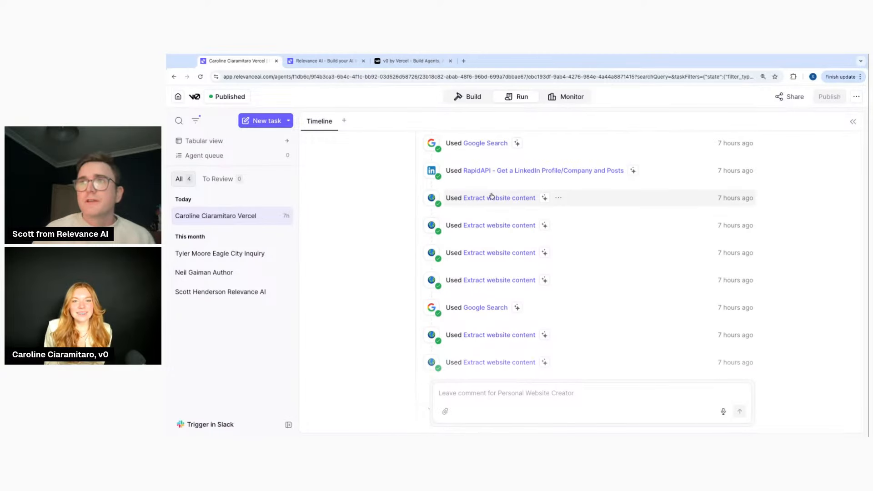
pyautogui.click(499, 199)
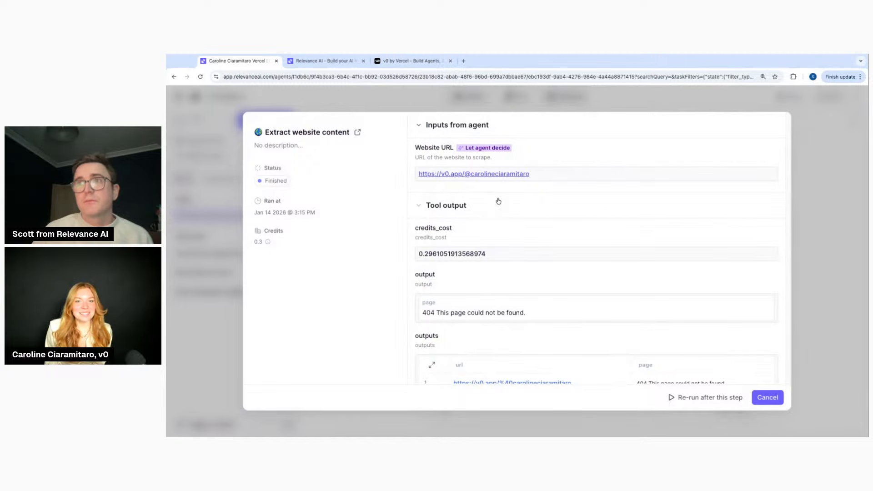
# Browse the details of several other website-extraction steps
pyautogui.scroll(-2, 577, 222)
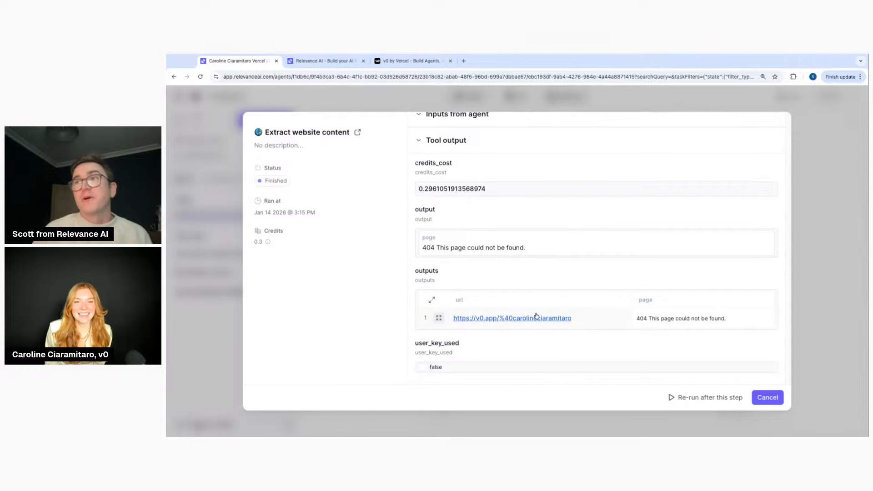
pyautogui.press('Escape')
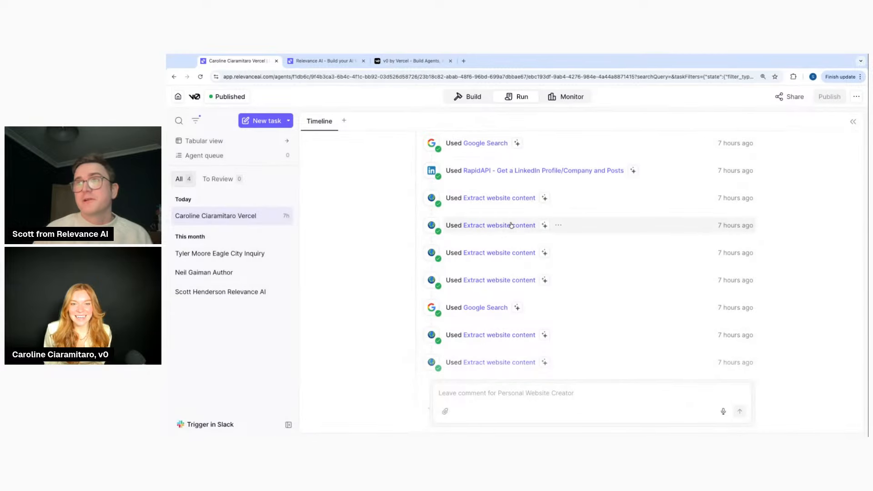
pyautogui.click(495, 225)
pyautogui.scroll(-2, 567, 272)
pyautogui.click(800, 252)
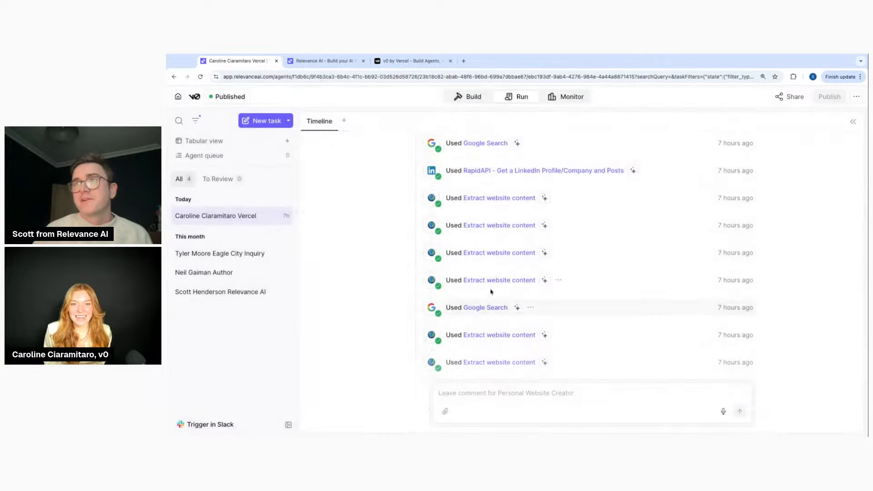
pyautogui.click(495, 281)
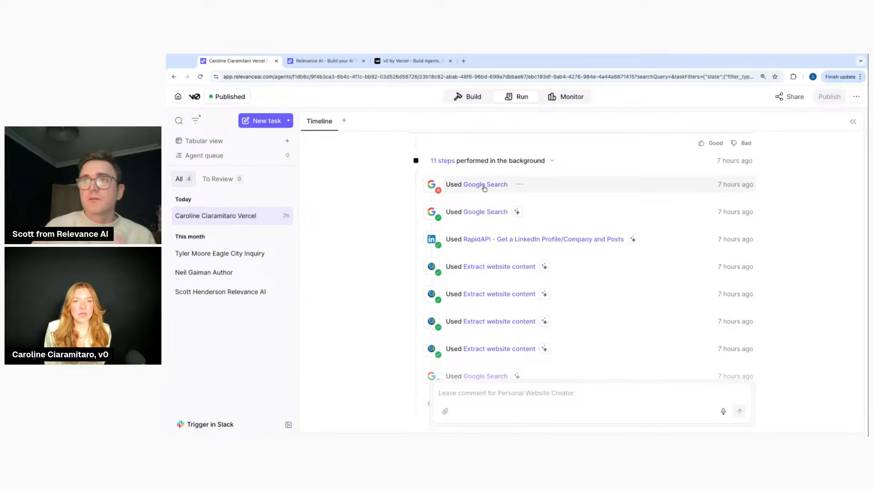
# Compare the failed Google Search step with the successful one using country United States
pyautogui.click(485, 189)
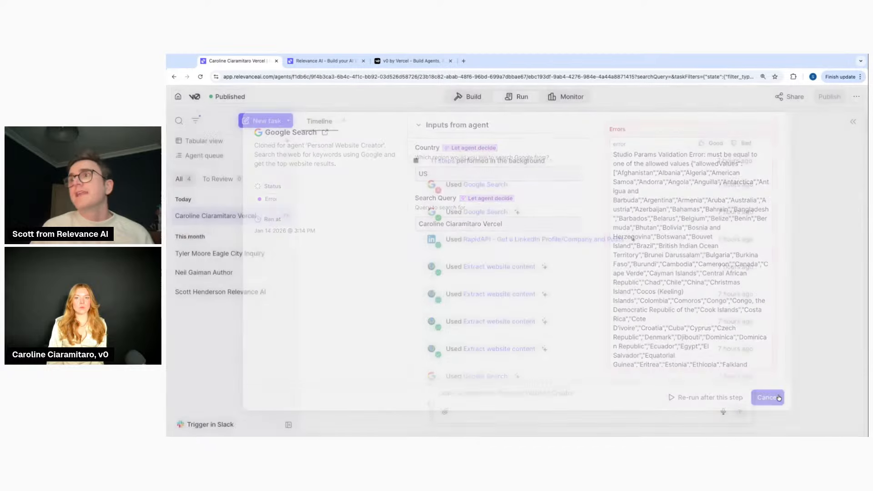
pyautogui.click(780, 397)
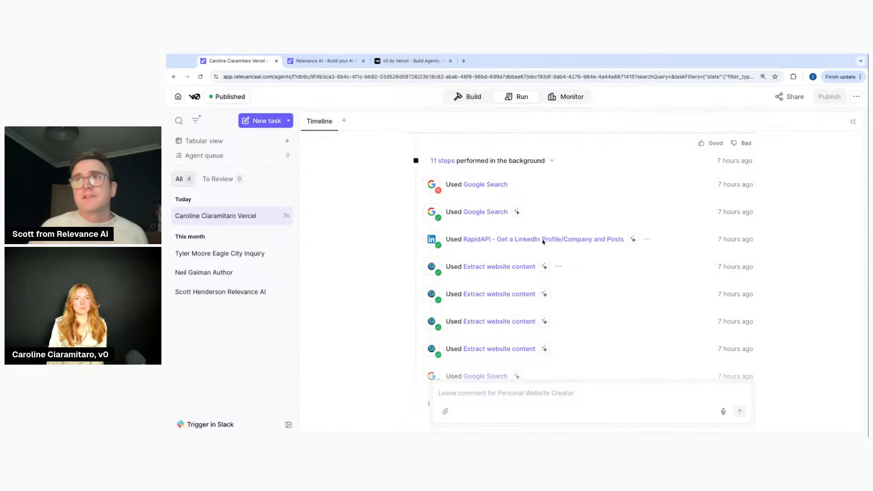
pyautogui.click(497, 212)
pyautogui.tripleClick(486, 172)
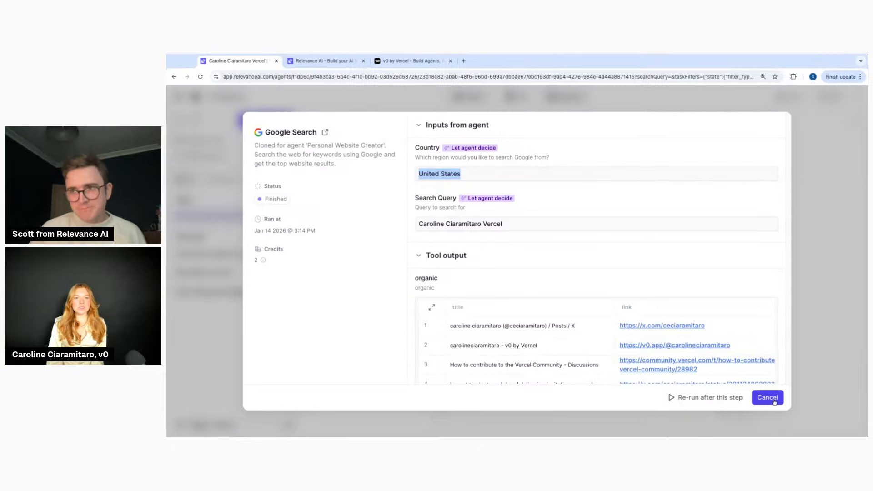
pyautogui.click(768, 397)
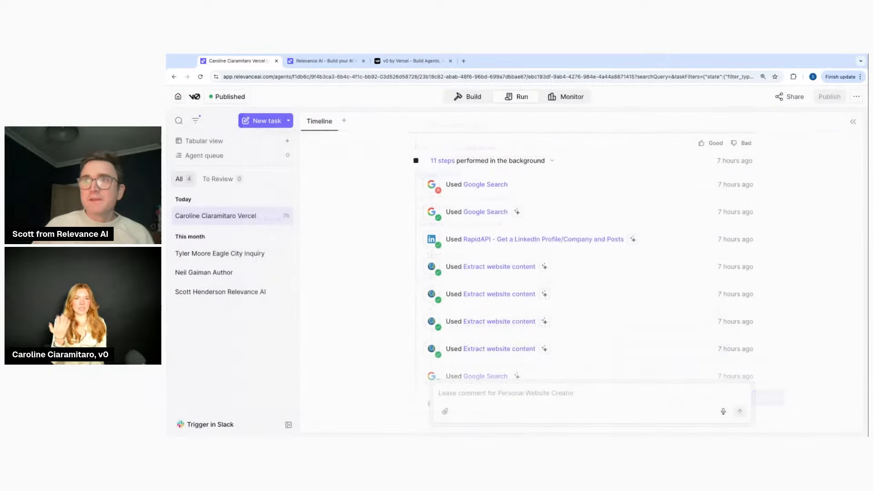
# Read the failed Google Search step's full country validation error, then close the dialogs
pyautogui.click(491, 189)
pyautogui.click(633, 162)
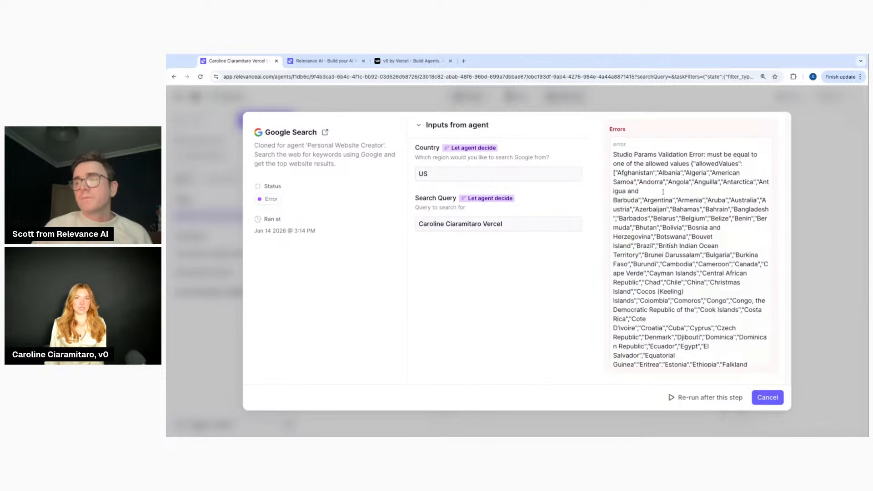
pyautogui.scroll(-10, 674, 218)
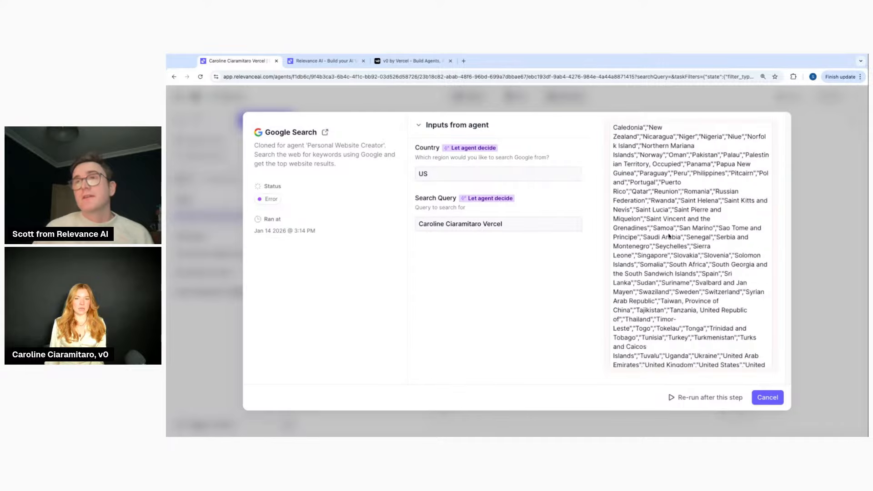
pyautogui.scroll(10, 671, 203)
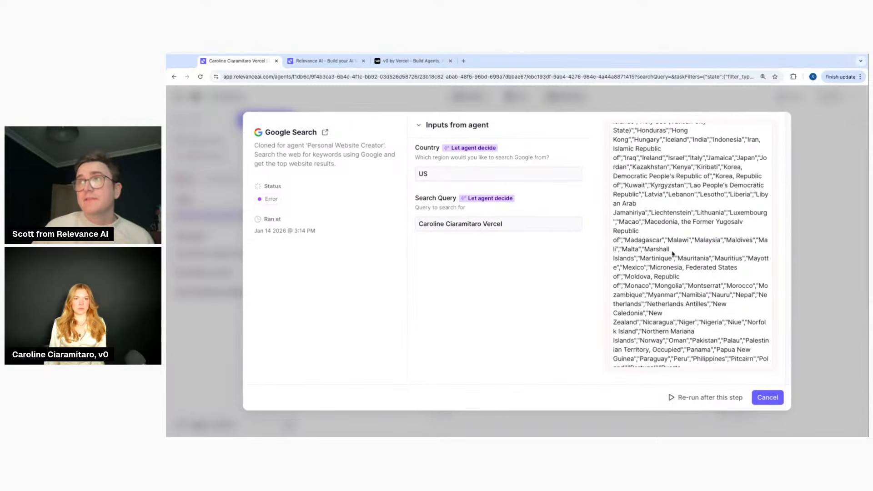
pyautogui.scroll(5, 671, 203)
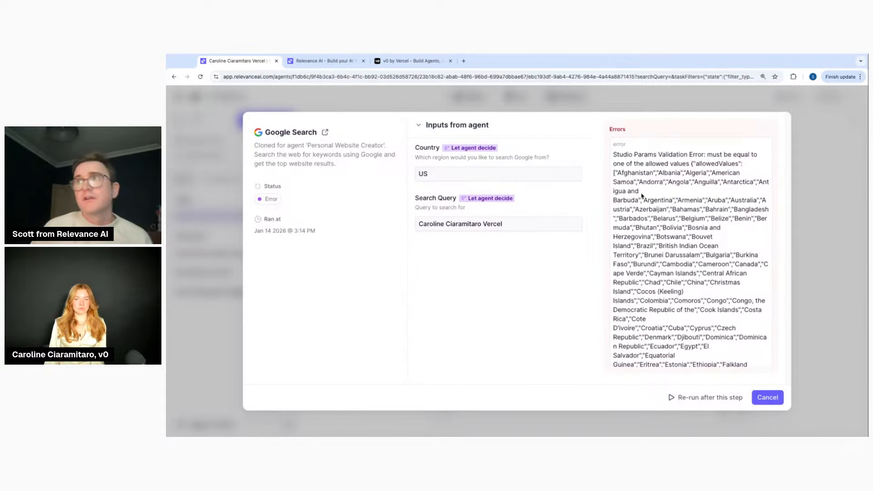
pyautogui.scroll(-1, 643, 196)
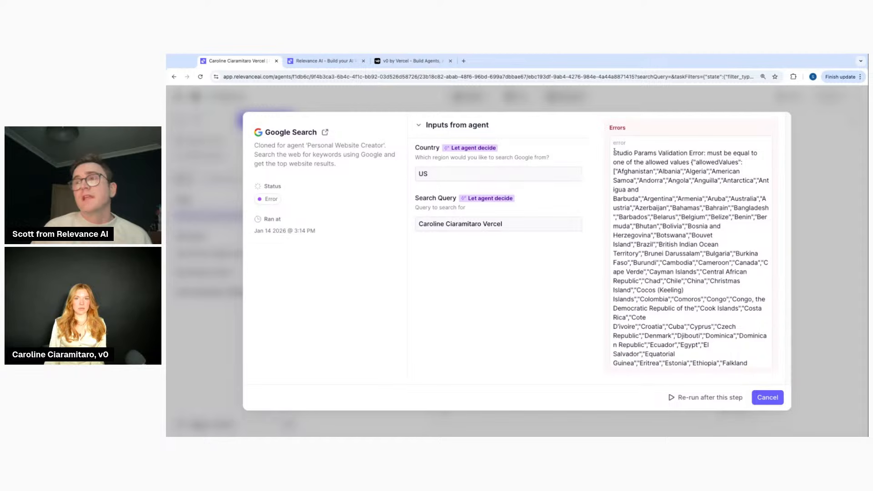
pyautogui.moveTo(614, 153); pyautogui.dragTo(639, 190)
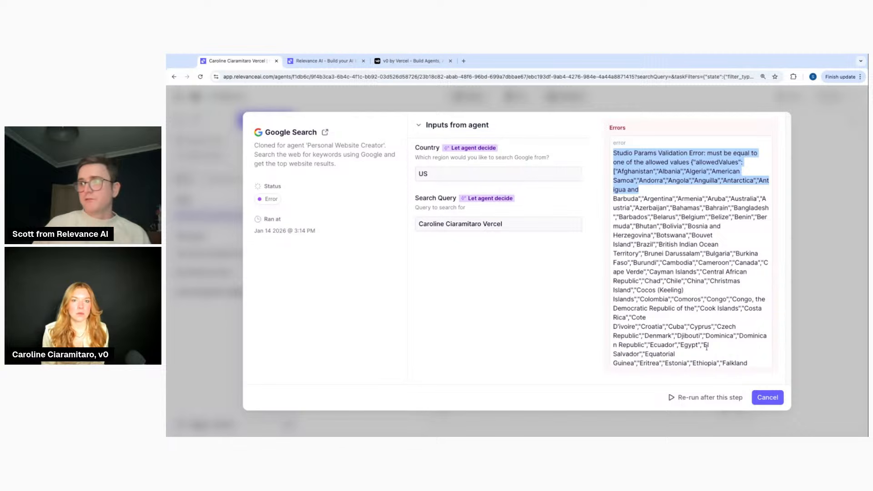
pyautogui.click(768, 397)
pyautogui.click(473, 215)
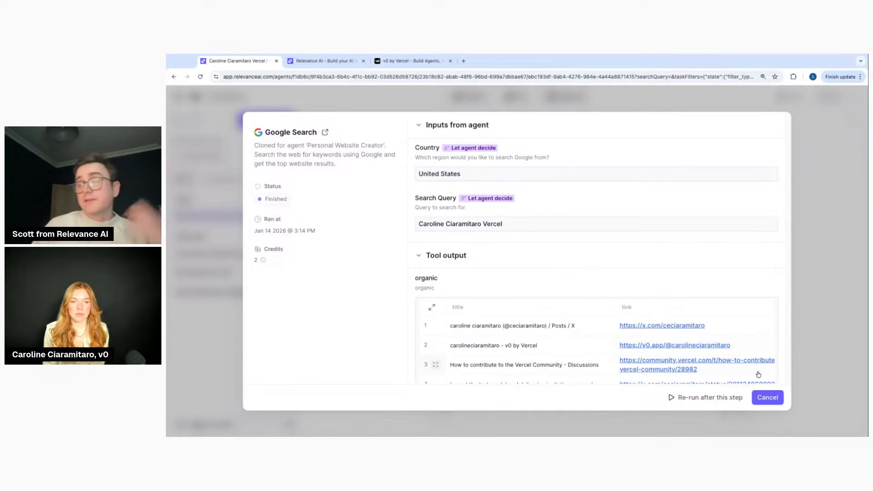
pyautogui.click(768, 397)
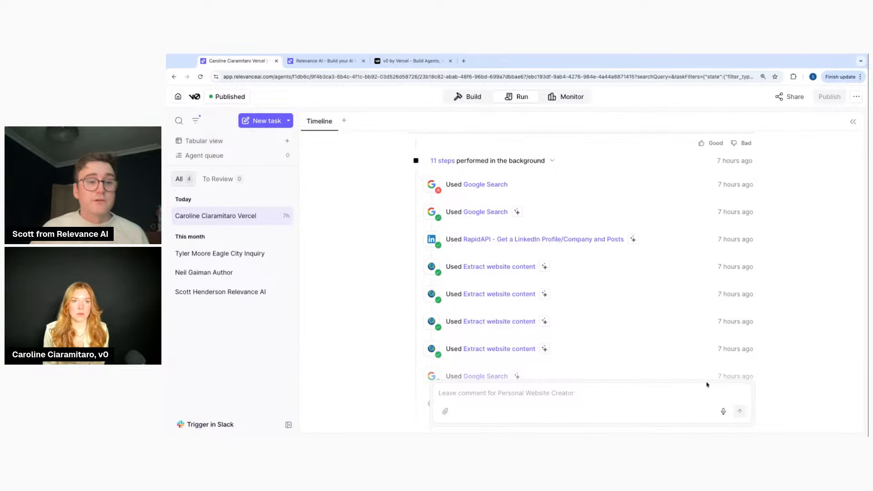
# Scroll to the Personal Website Creator's final update and open its vercel.app breakfast website link
pyautogui.scroll(-5, 555, 322)
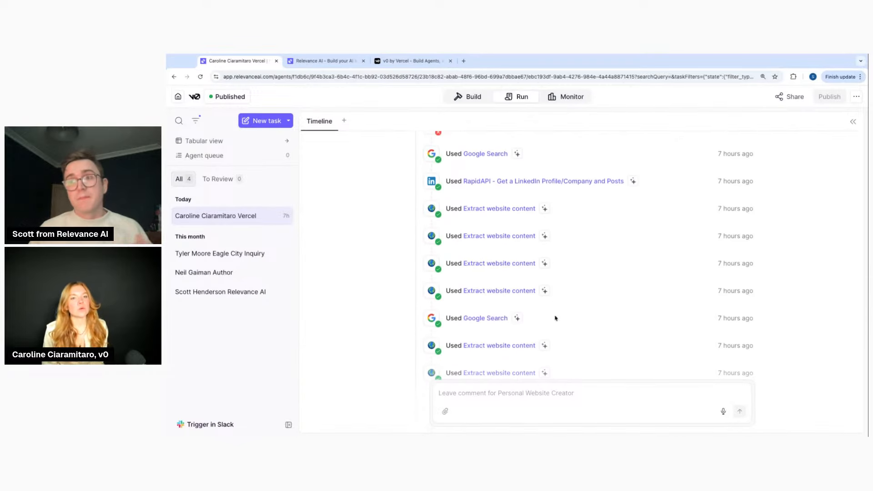
pyautogui.scroll(1, 556, 319)
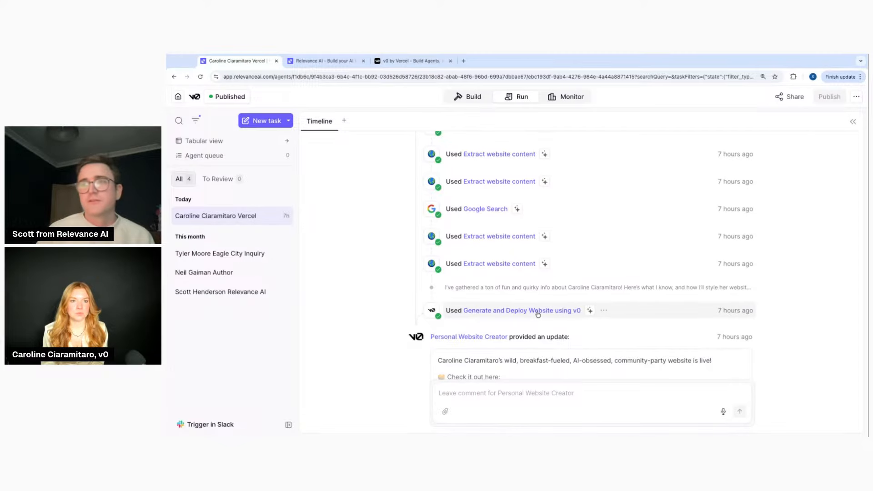
pyautogui.scroll(-3, 549, 324)
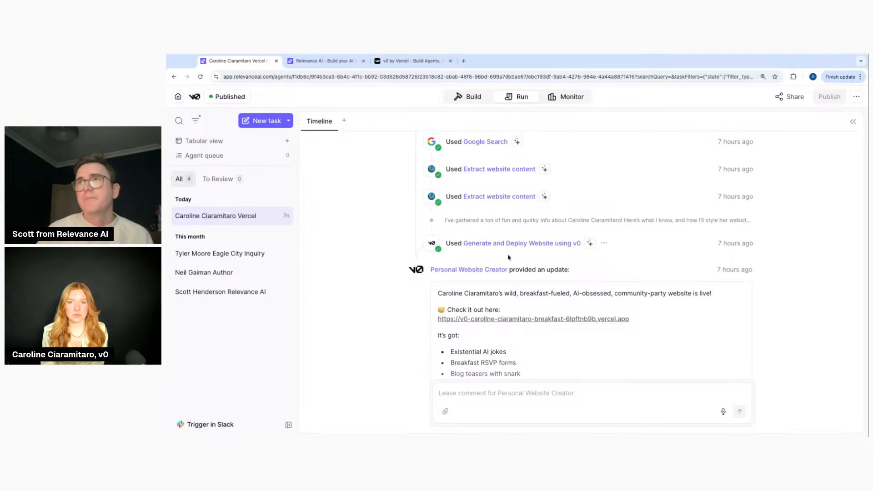
pyautogui.scroll(-1, 486, 257)
pyautogui.scroll(1, 483, 248)
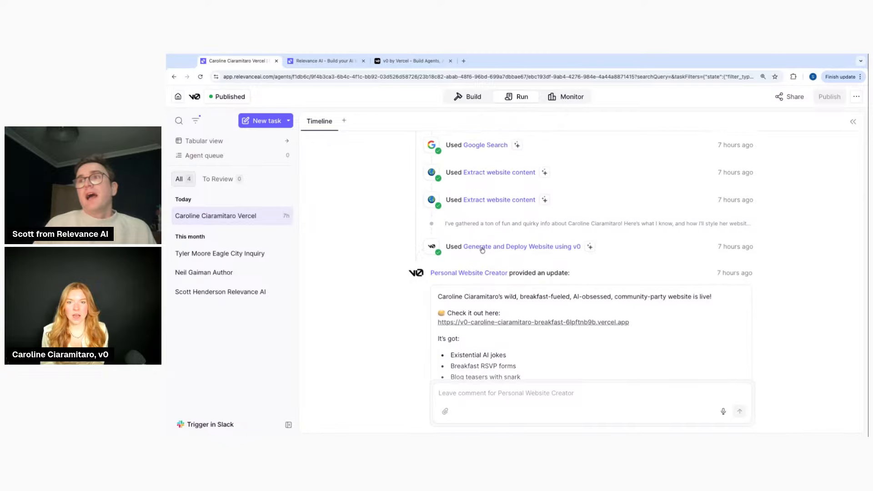
pyautogui.scroll(-3, 519, 267)
pyautogui.scroll(-3, 519, 267)
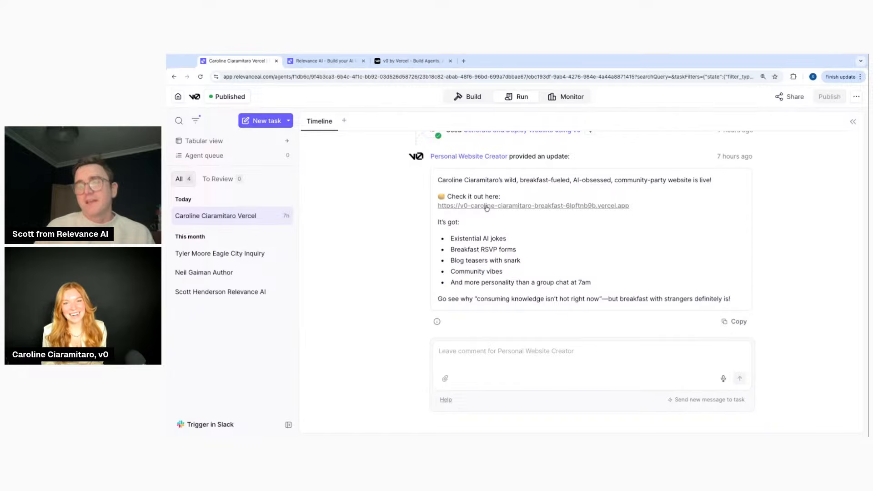
pyautogui.click(487, 208)
pyautogui.click(321, 60)
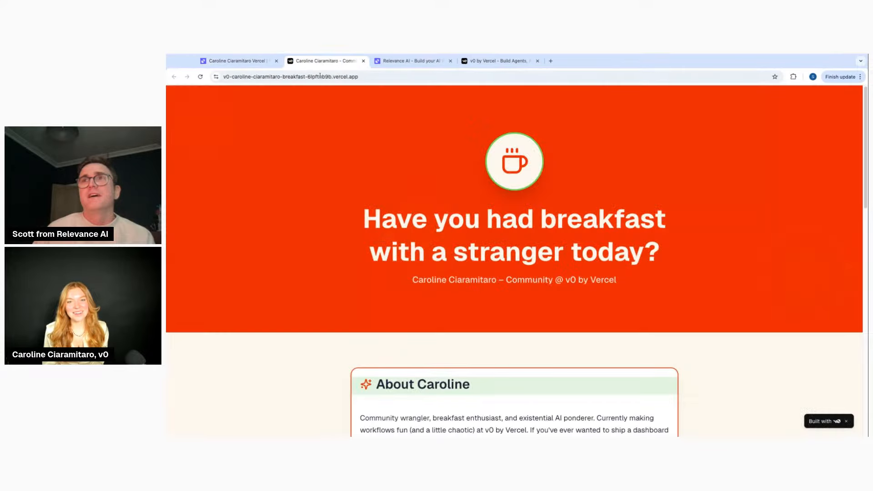
pyautogui.scroll(-2, 476, 254)
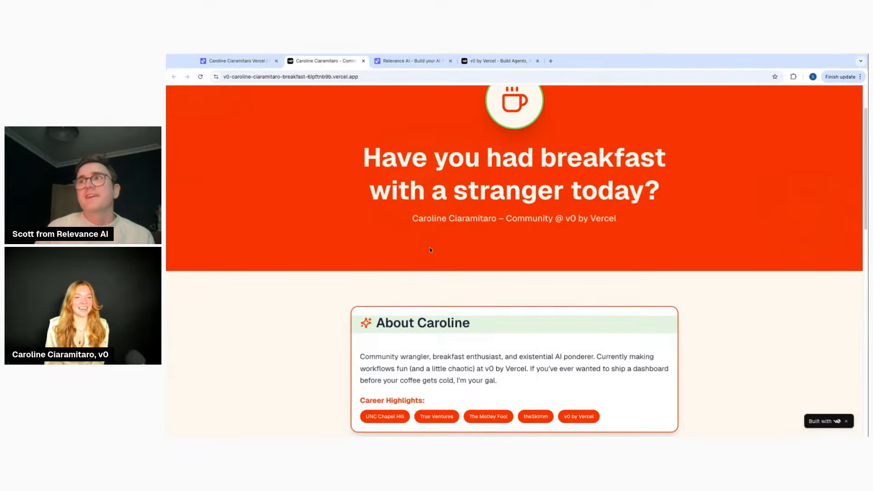
pyautogui.scroll(-5, 414, 213)
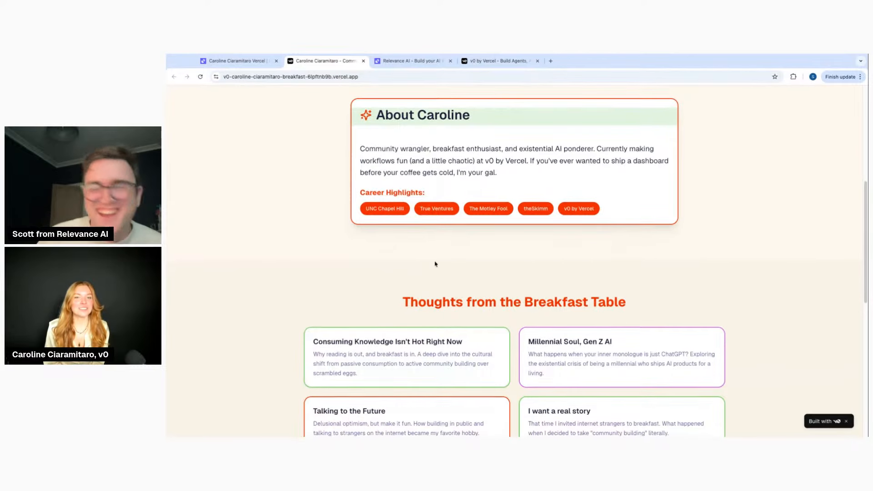
pyautogui.scroll(-2, 433, 263)
pyautogui.scroll(-7, 435, 263)
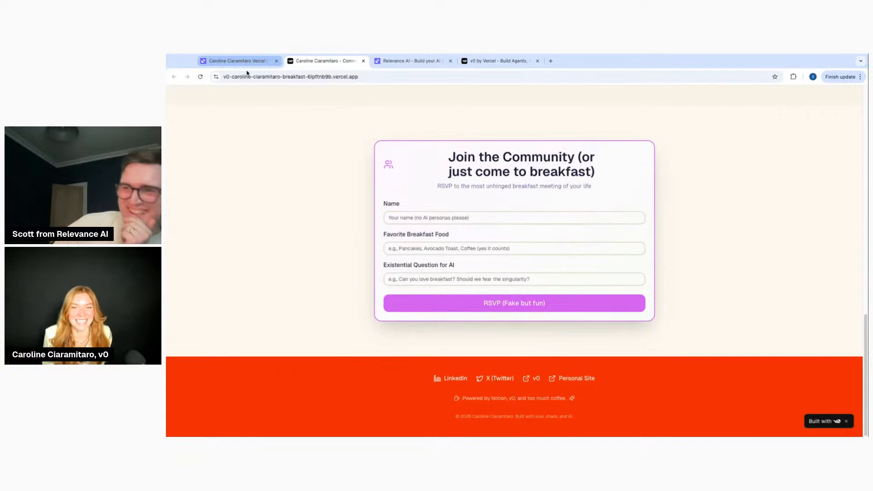
pyautogui.scroll(15, 285, 140)
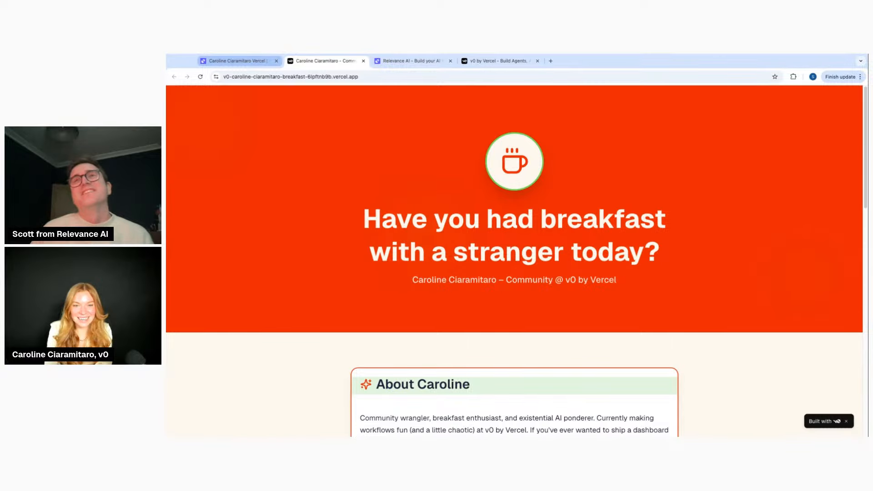
# Return to the agent's task timeline and switch to its Build setup with goal and tools
pyautogui.click(246, 61)
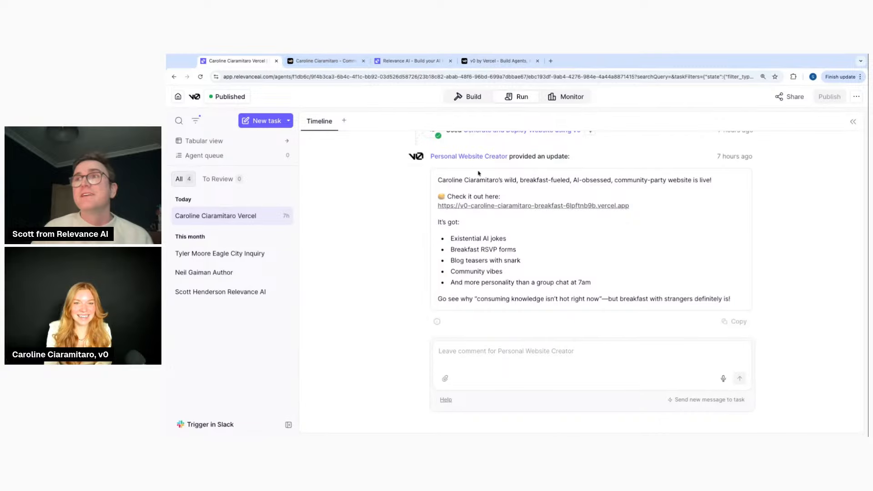
pyautogui.scroll(5, 479, 173)
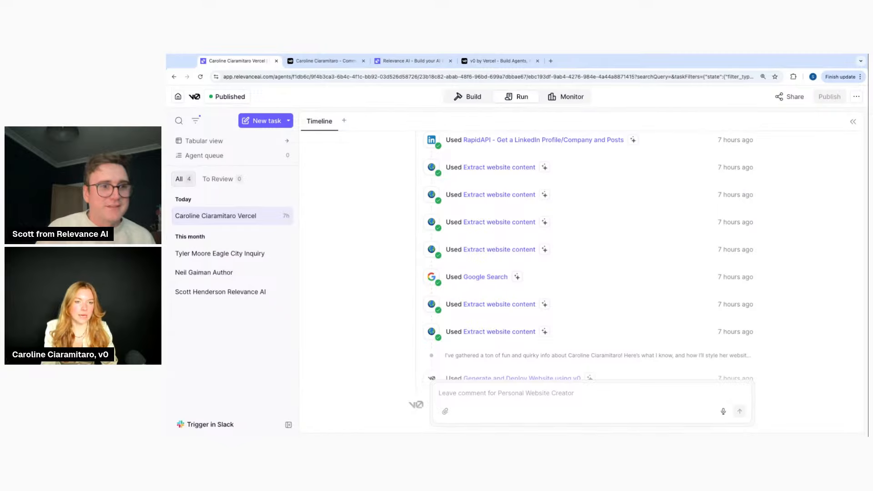
pyautogui.click(455, 97)
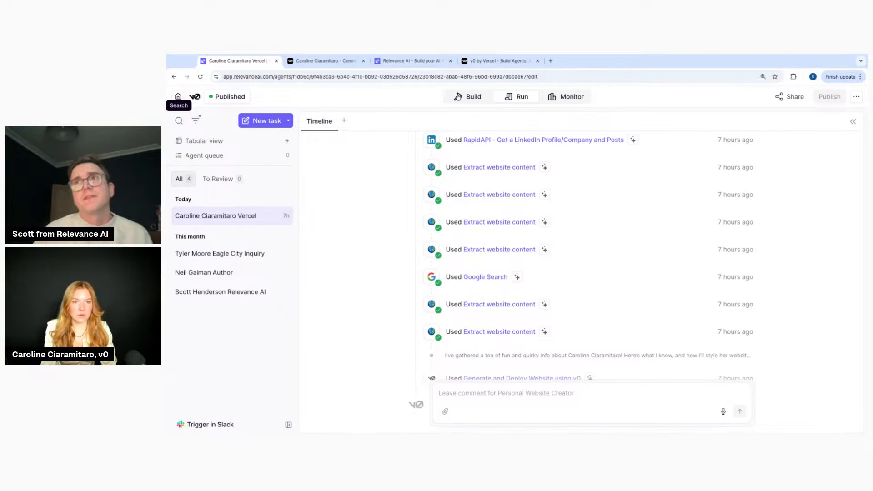
# Open Personal Website Creator from CRM in the V0 by Vercel folder and switch to Run
pyautogui.click(177, 98)
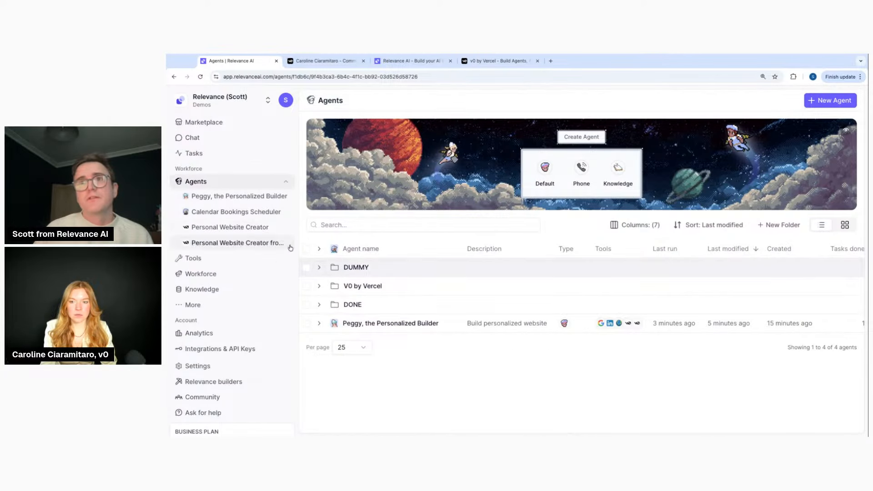
pyautogui.click(319, 287)
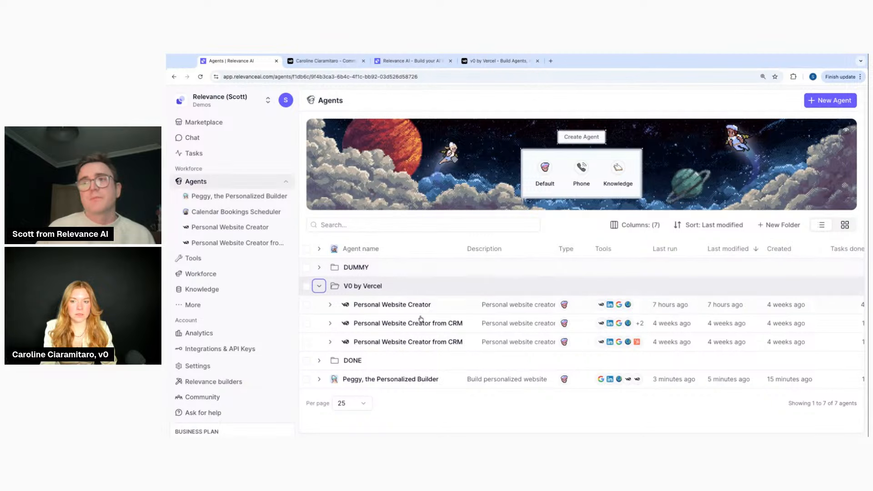
pyautogui.click(420, 341)
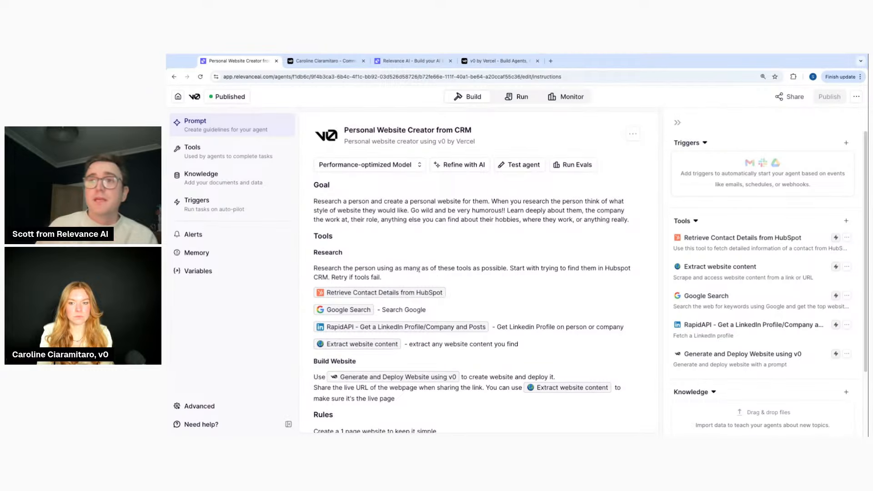
pyautogui.scroll(-1, 419, 270)
pyautogui.click(386, 268)
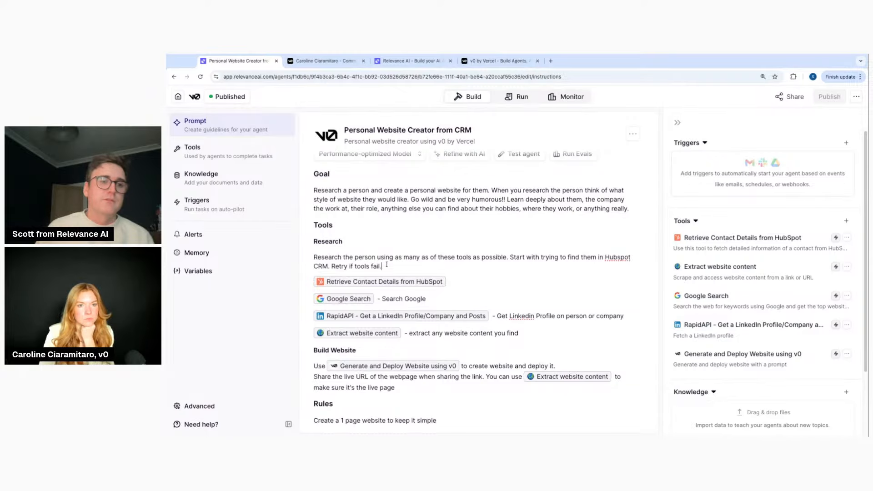
pyautogui.click(509, 97)
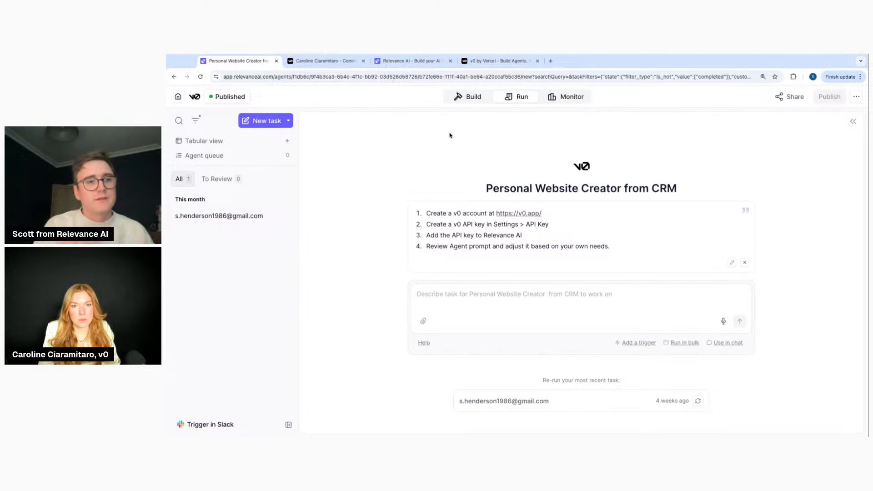
# Open the CRM agent's earlier completed task timeline
pyautogui.click(464, 97)
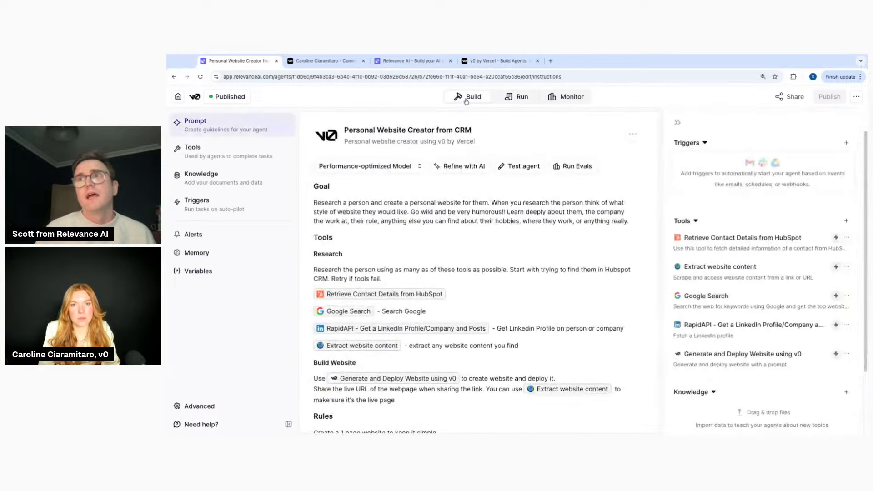
pyautogui.click(514, 100)
pyautogui.click(283, 215)
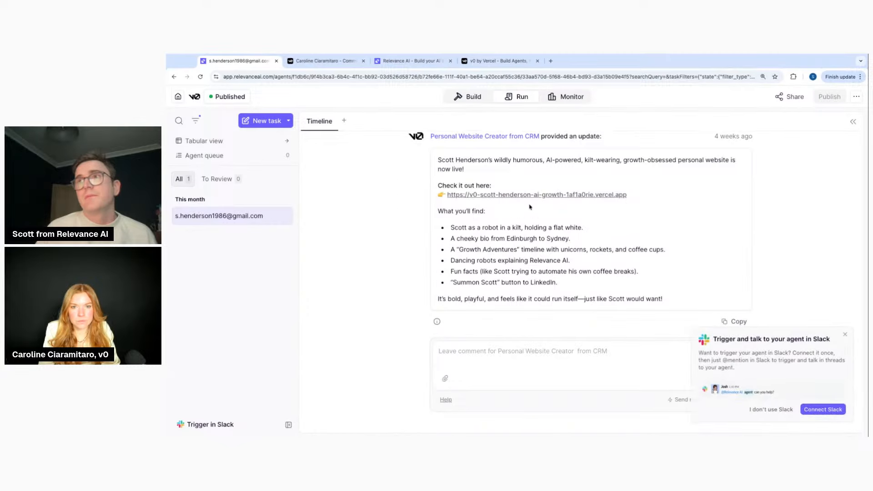
# Visit the generated vercel.app personal website, scroll through it, and return to the task
pyautogui.click(526, 196)
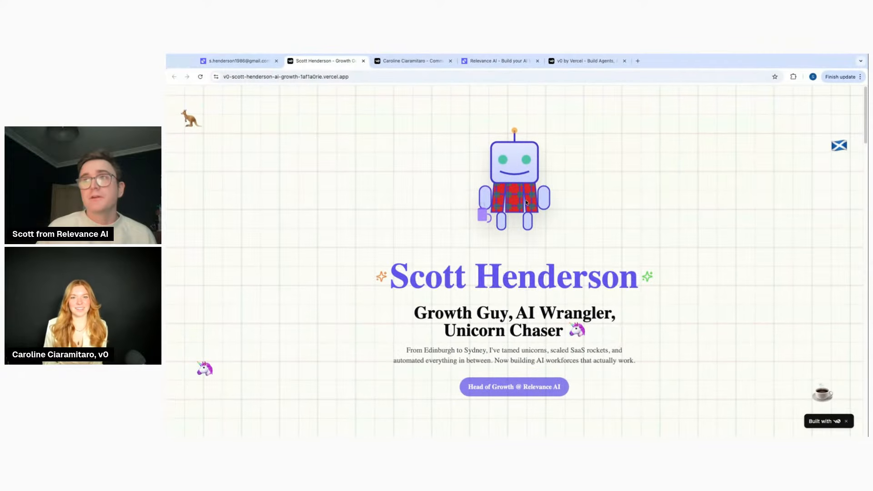
pyautogui.scroll(-4, 488, 258)
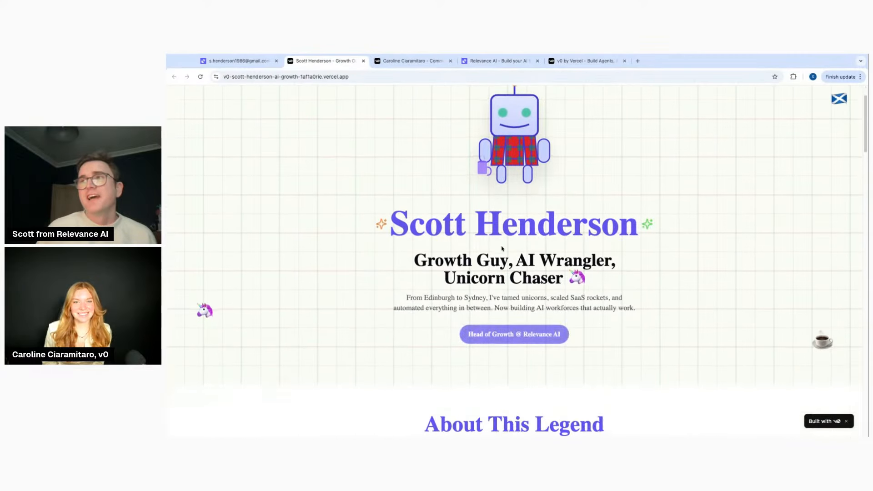
pyautogui.scroll(-12, 488, 257)
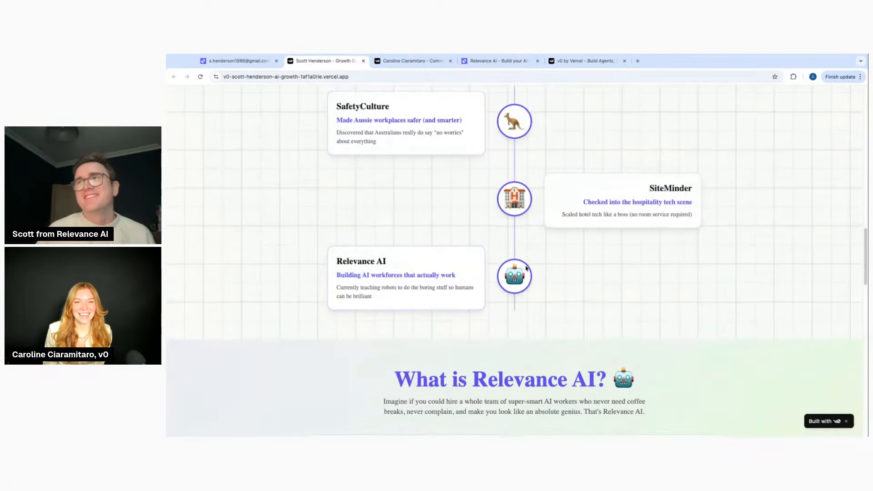
pyautogui.scroll(4, 488, 258)
pyautogui.scroll(-15, 434, 263)
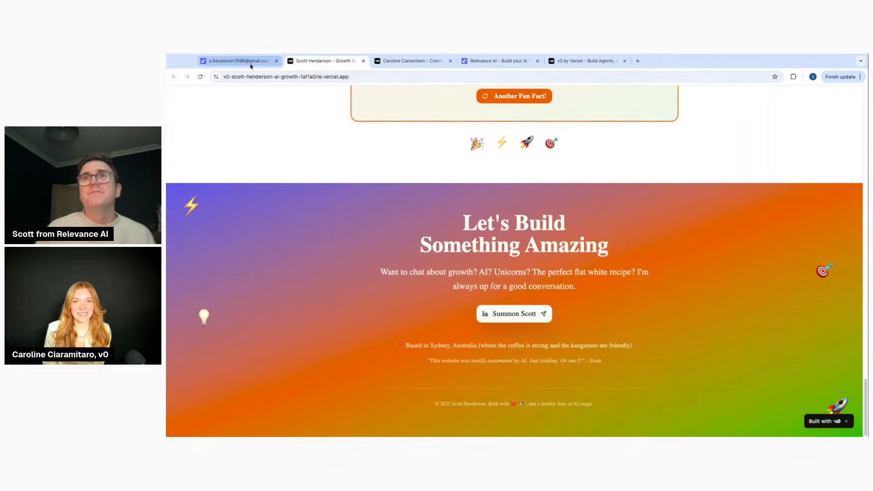
pyautogui.click(251, 64)
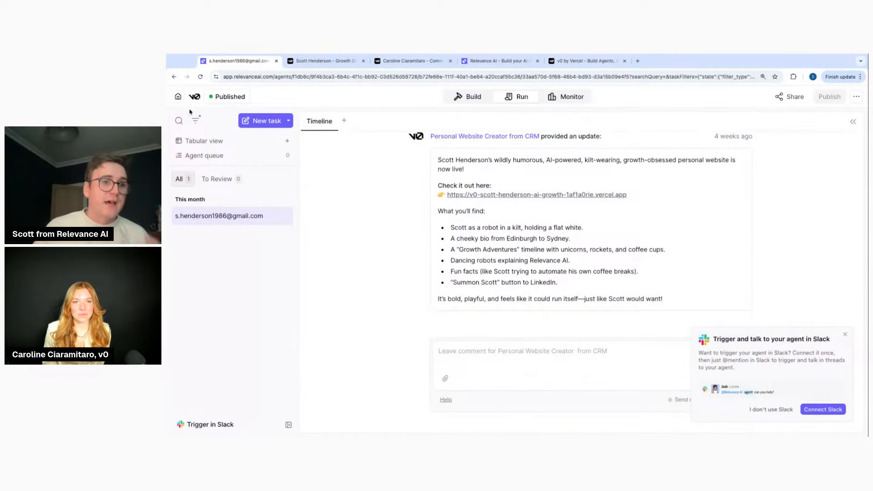
# Open the Personal Website Creator from CRM agent from the V0 by Vercel folder
pyautogui.click(178, 97)
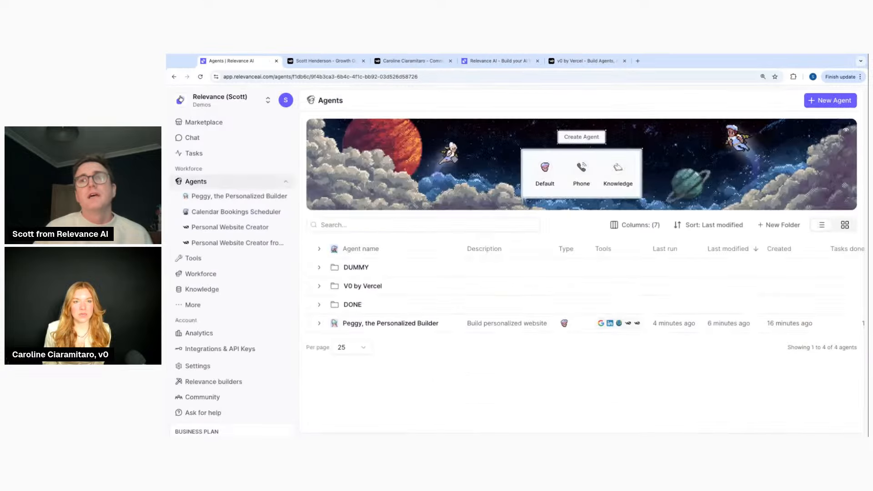
pyautogui.click(319, 286)
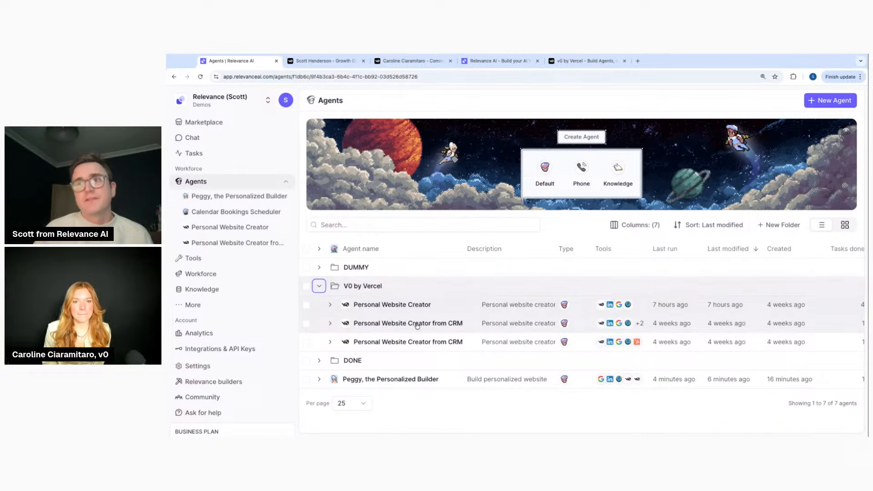
pyautogui.click(425, 346)
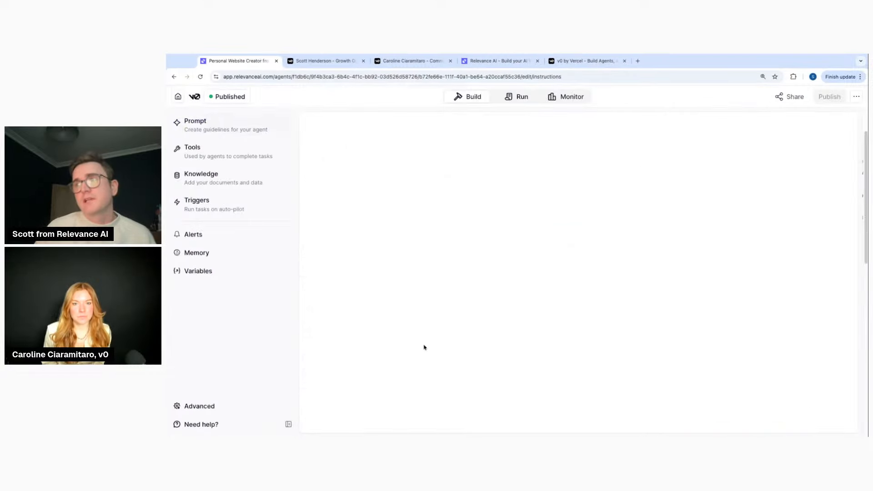
# Open the 'and Email Them' variant instead and scroll through its Gmail emailing instructions
pyautogui.click(178, 97)
pyautogui.click(319, 286)
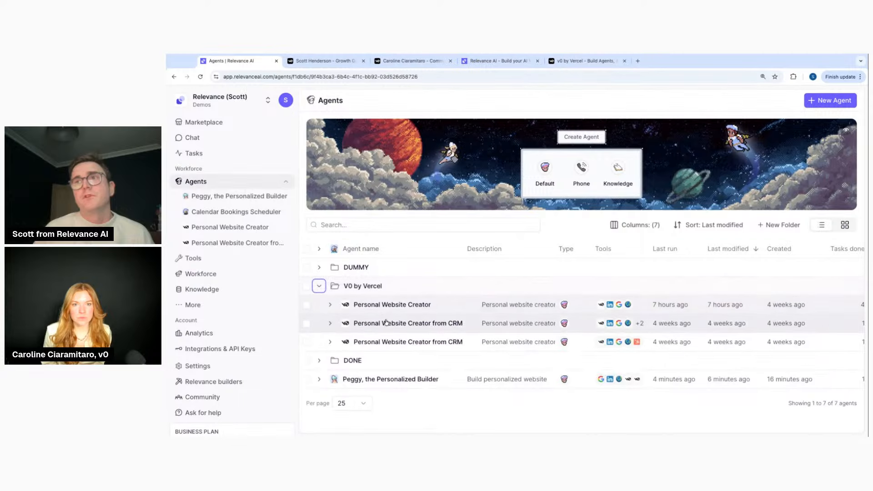
pyautogui.click(393, 323)
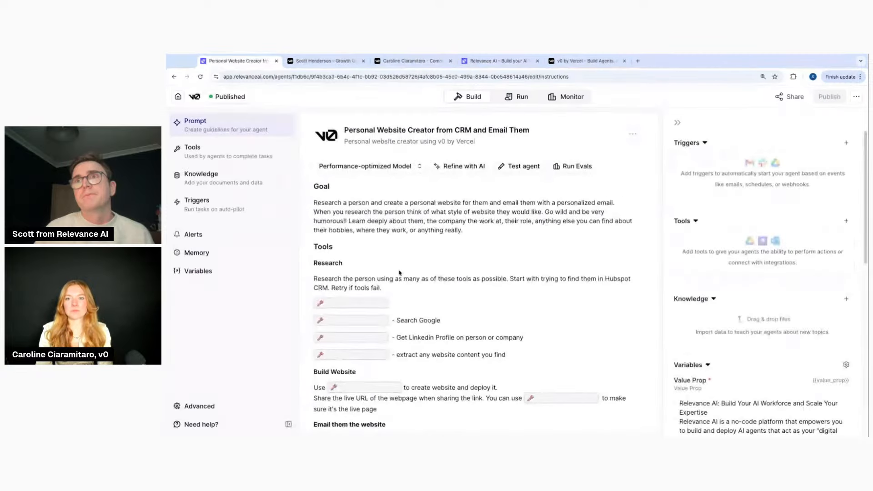
pyautogui.scroll(-3, 462, 232)
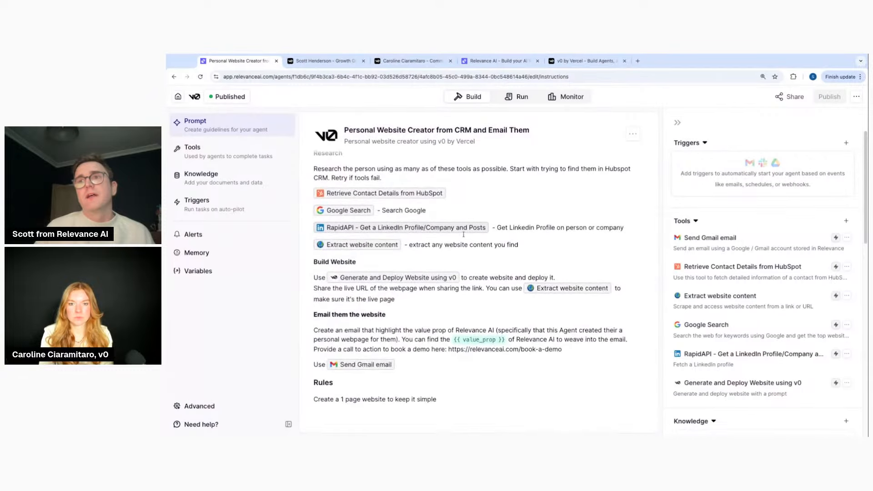
pyautogui.moveTo(366, 210)
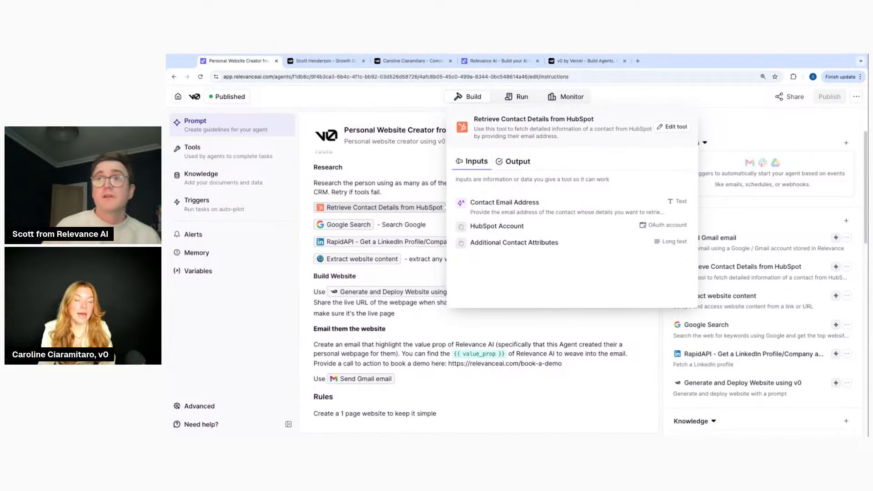
pyautogui.scroll(-1, 394, 353)
pyautogui.scroll(-1, 394, 353)
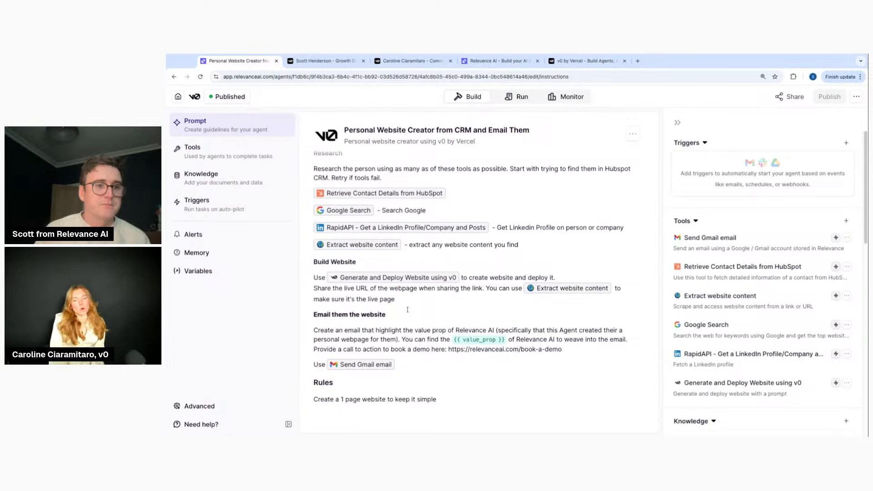
pyautogui.tripleClick(361, 334)
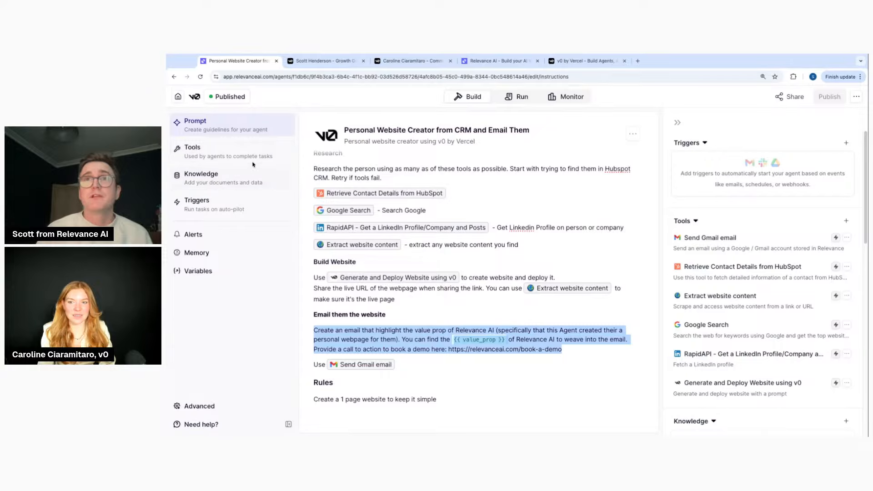
# From the Agents list, go to Workforces and open the v0 - Demo Request Flow workforce
pyautogui.click(179, 97)
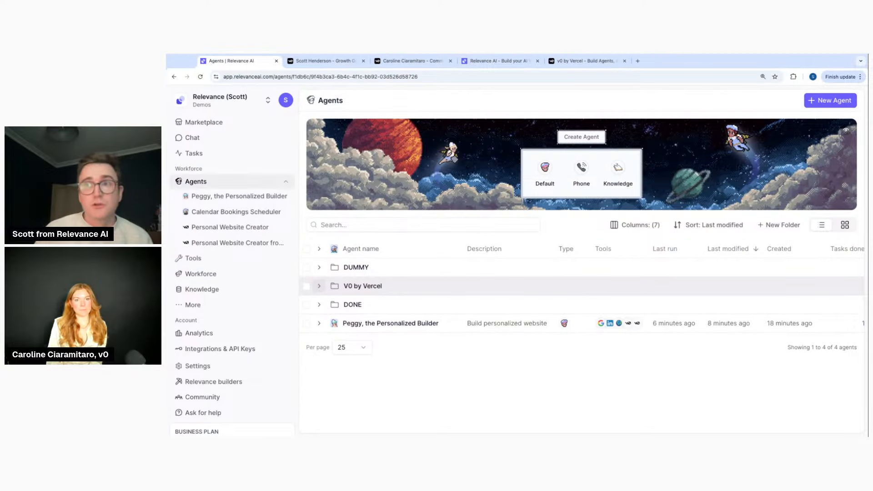
pyautogui.click(319, 286)
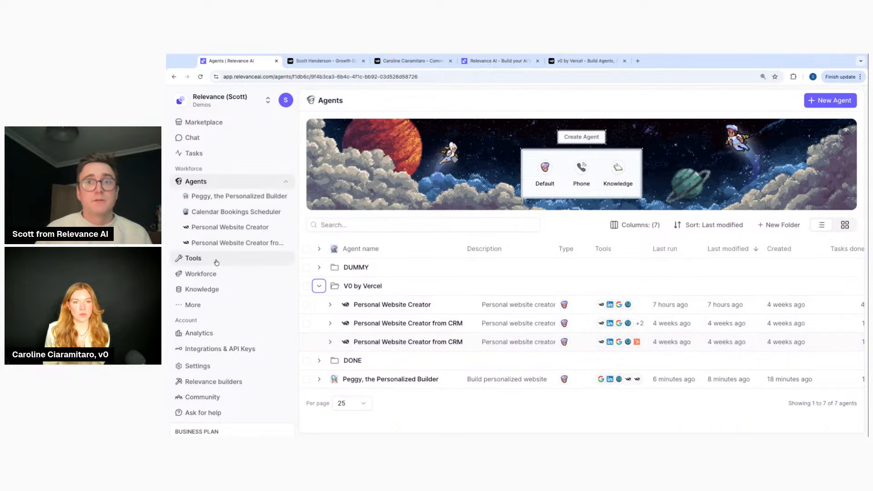
pyautogui.click(220, 274)
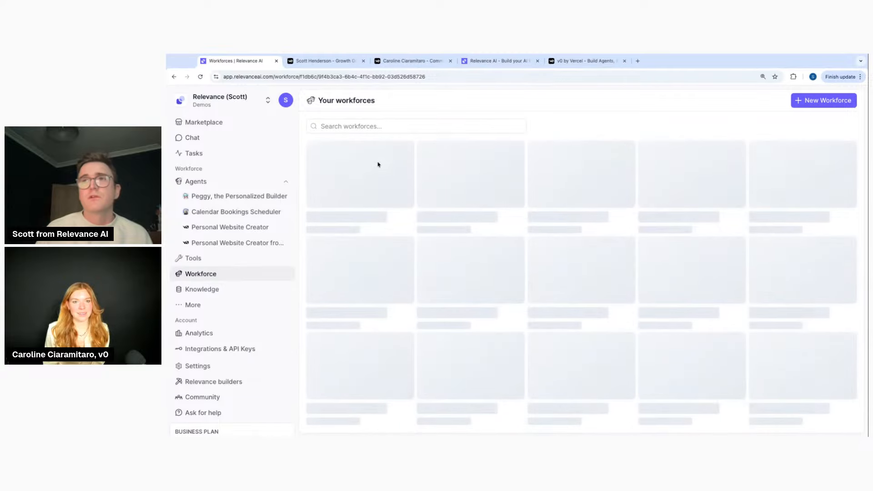
pyautogui.click(370, 174)
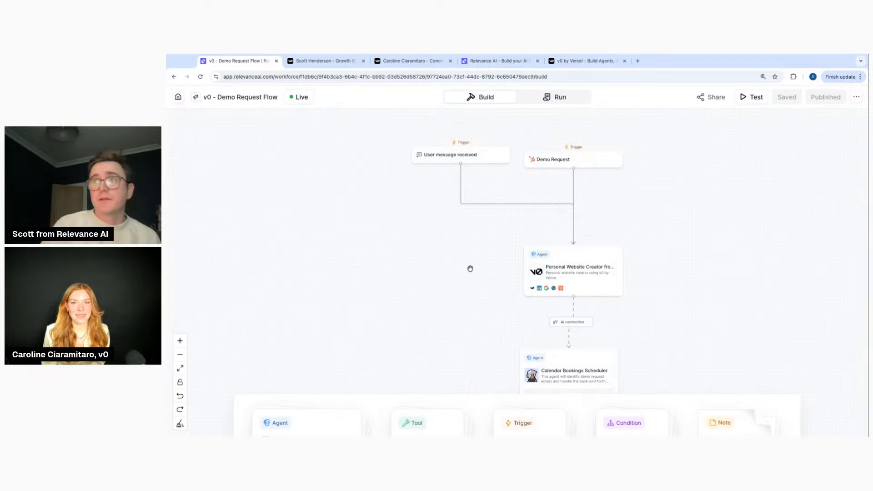
pyautogui.hscroll(2, 470, 269)
pyautogui.scroll(-1, 470, 269)
# Open the Personal Website Creator from CRM node to see its prompt and HubSpot and Google Search tools
pyautogui.moveTo(490, 238); pyautogui.dragTo(489, 234)
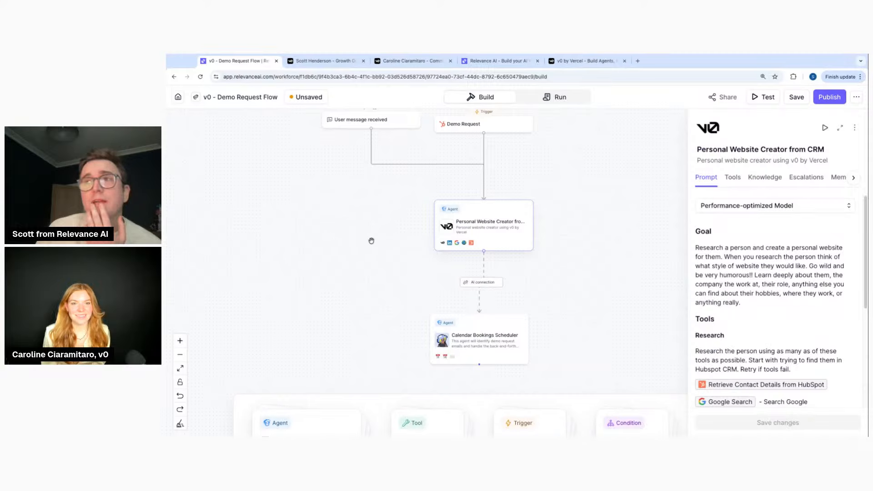
pyautogui.click(471, 341)
pyautogui.click(492, 222)
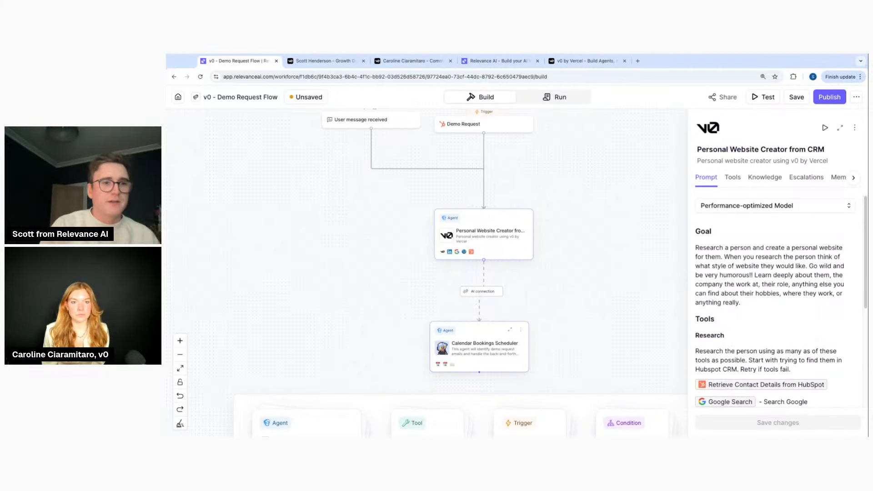
pyautogui.moveTo(500, 241); pyautogui.dragTo(499, 242)
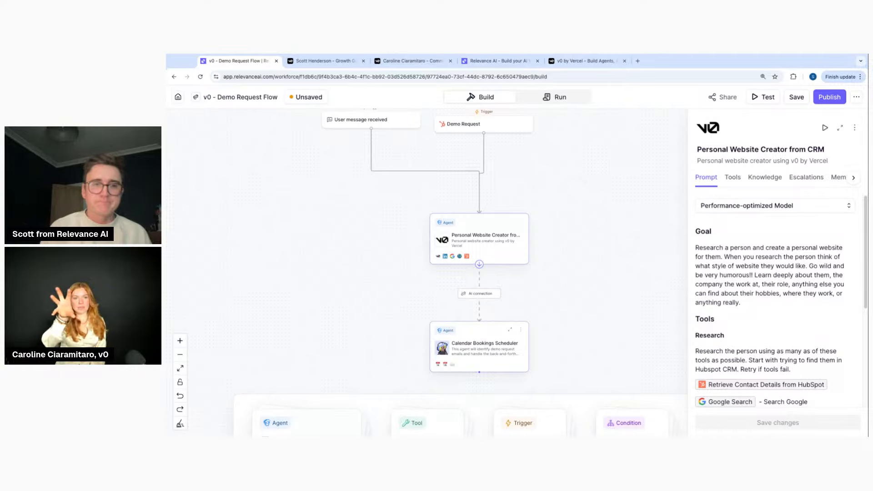
pyautogui.moveTo(472, 234); pyautogui.dragTo(375, 255)
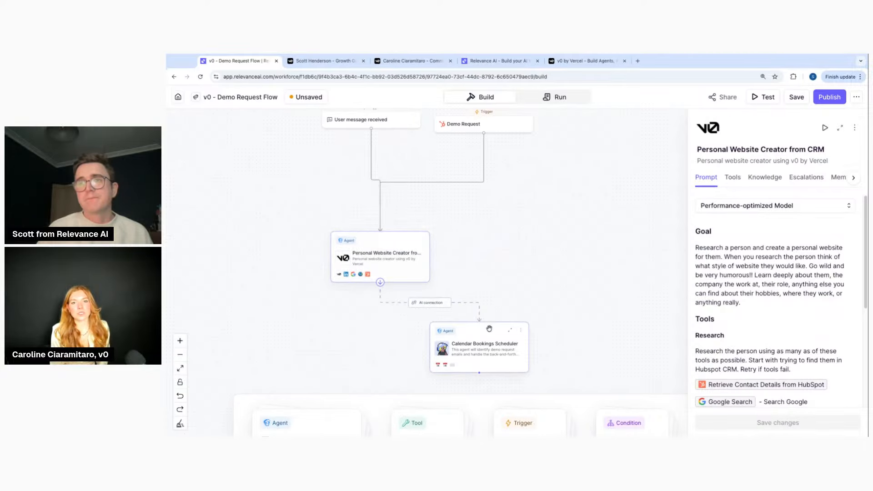
# Rearrange the Personal Website Creator and Calendar Bookings Scheduler nodes, then view the User message received trigger settings
pyautogui.moveTo(477, 360); pyautogui.dragTo(509, 347)
pyautogui.moveTo(394, 249); pyautogui.dragTo(498, 222)
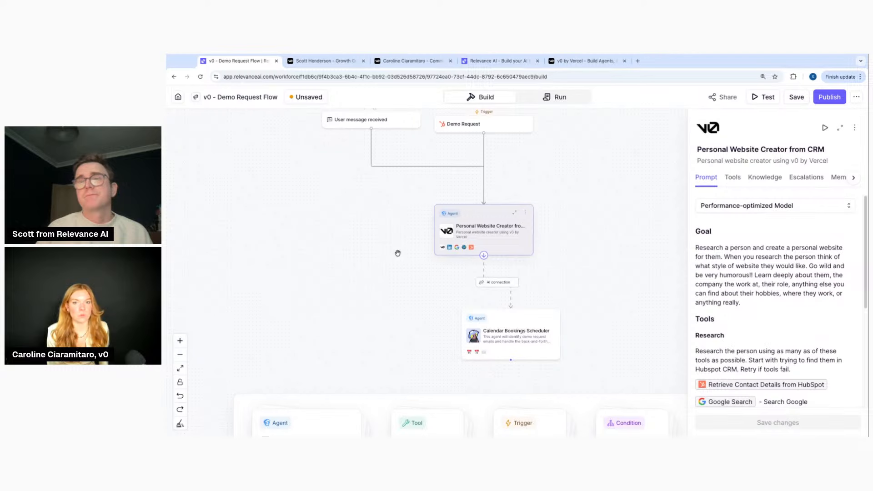
pyautogui.moveTo(507, 331); pyautogui.dragTo(479, 331)
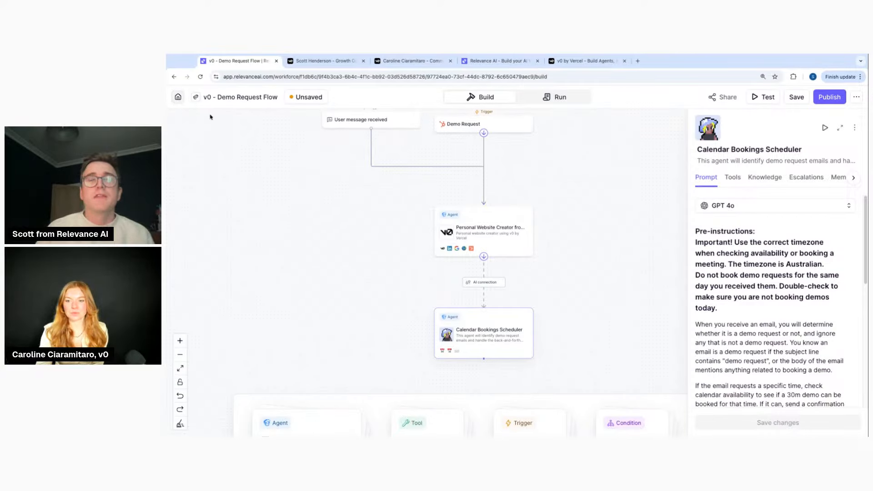
pyautogui.click(484, 240)
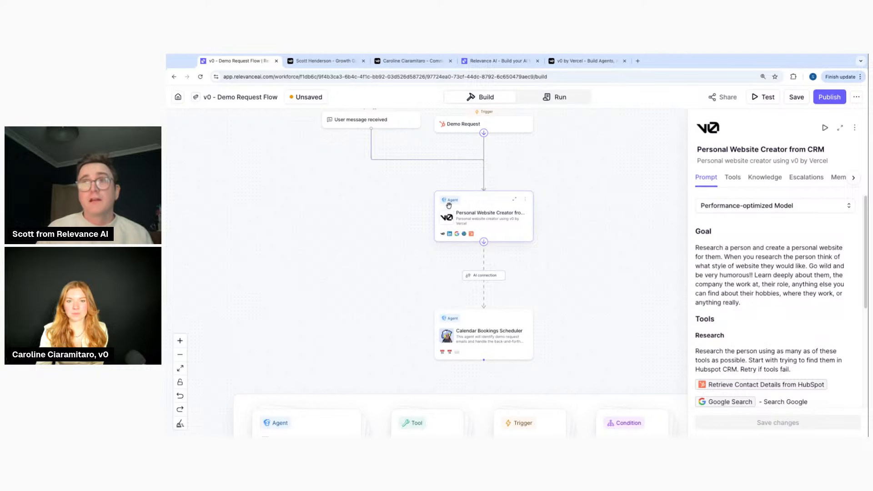
pyautogui.click(383, 119)
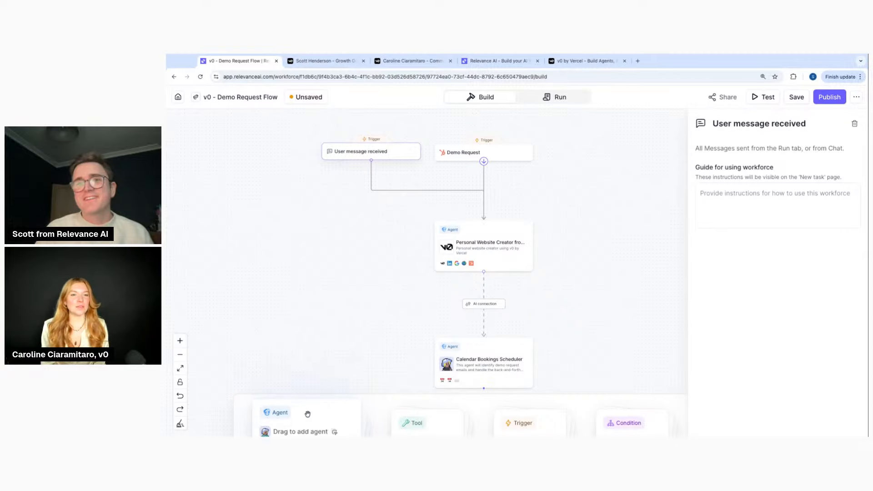
# Place two agent nodes, a tool node and a trigger node on the canvas, trigger above the agents
pyautogui.moveTo(306, 422); pyautogui.dragTo(264, 267)
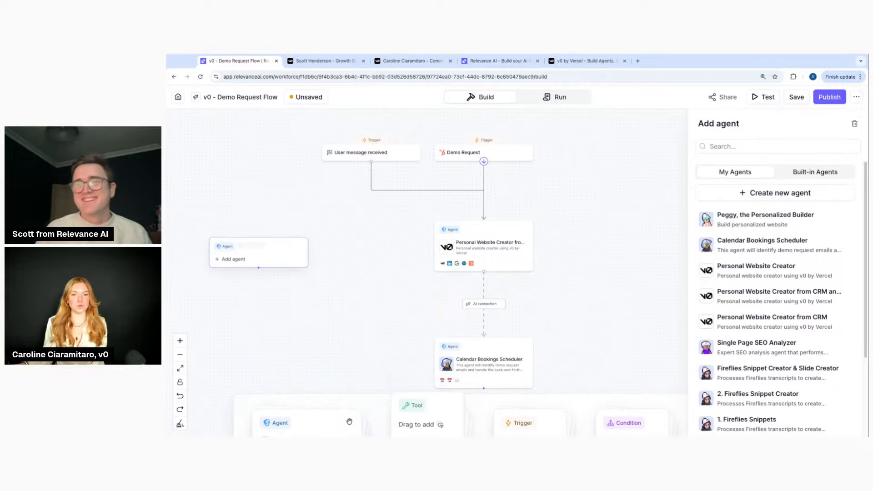
pyautogui.moveTo(312, 424); pyautogui.dragTo(288, 290)
pyautogui.moveTo(285, 260); pyautogui.dragTo(294, 230)
pyautogui.moveTo(409, 423); pyautogui.dragTo(300, 282)
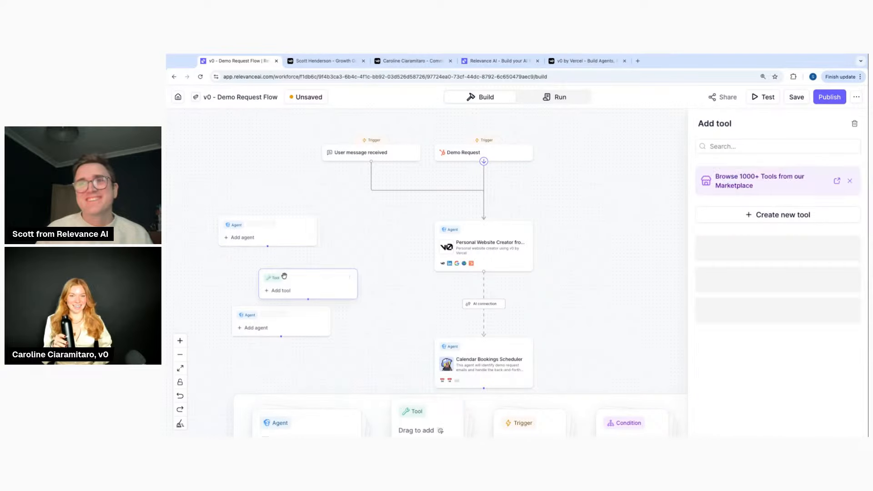
pyautogui.moveTo(534, 424); pyautogui.dragTo(311, 238)
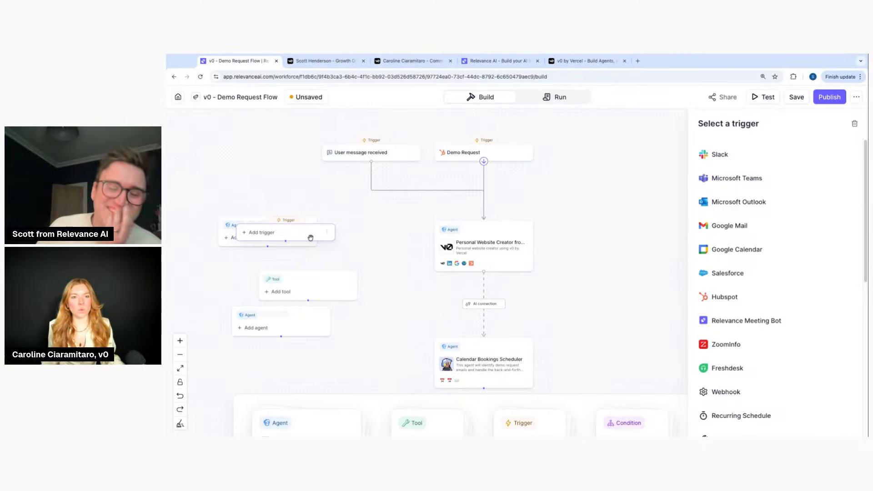
pyautogui.moveTo(305, 234)
pyautogui.mouseDown()
pyautogui.moveTo(318, 248)
pyautogui.moveTo(319, 185)
pyautogui.mouseUp()
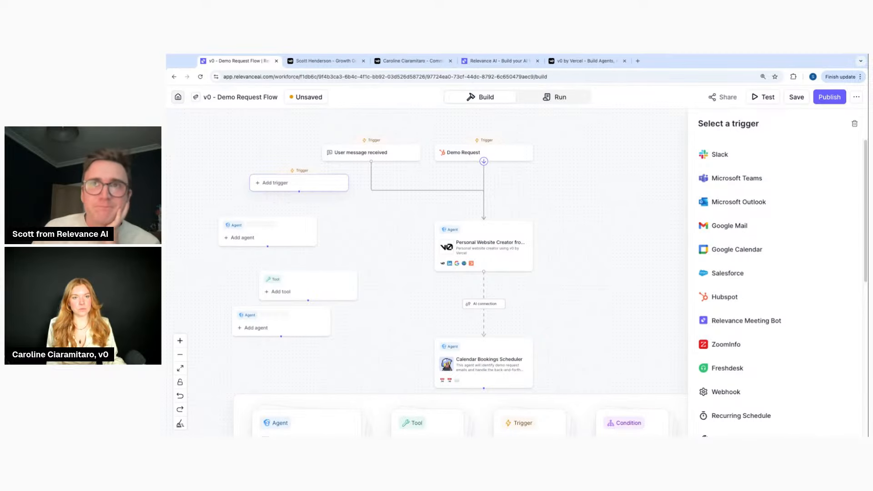
# Leave the builder via Home and discard the unsaved flow changes
pyautogui.click(178, 97)
pyautogui.click(439, 283)
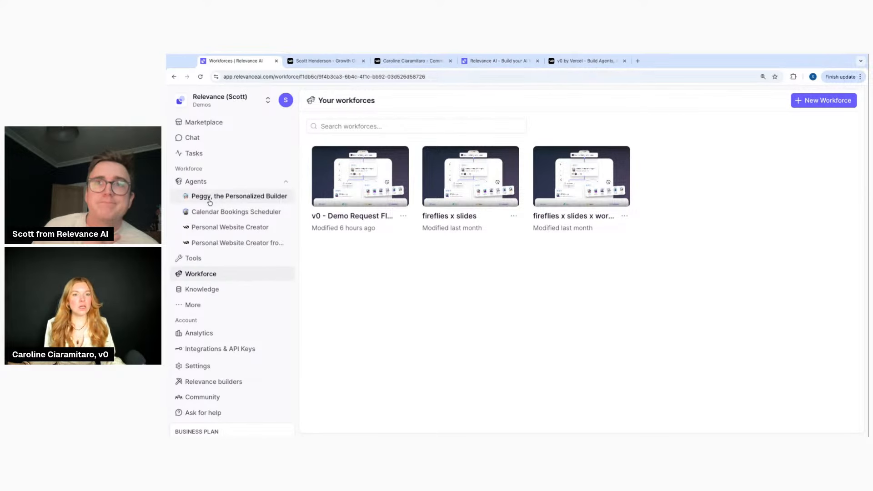
# Expand the V0 by Vercel agents folder, glance at the generated website tab, then open Chat in a new tab
pyautogui.click(212, 182)
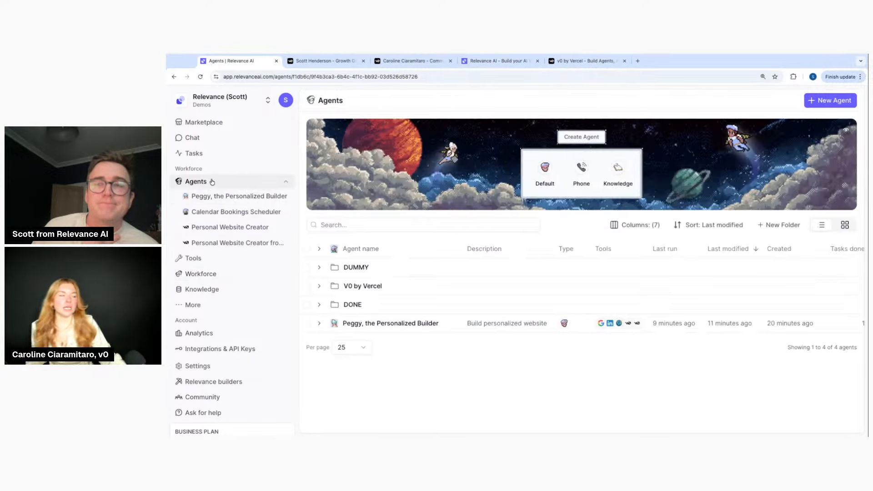
pyautogui.click(381, 288)
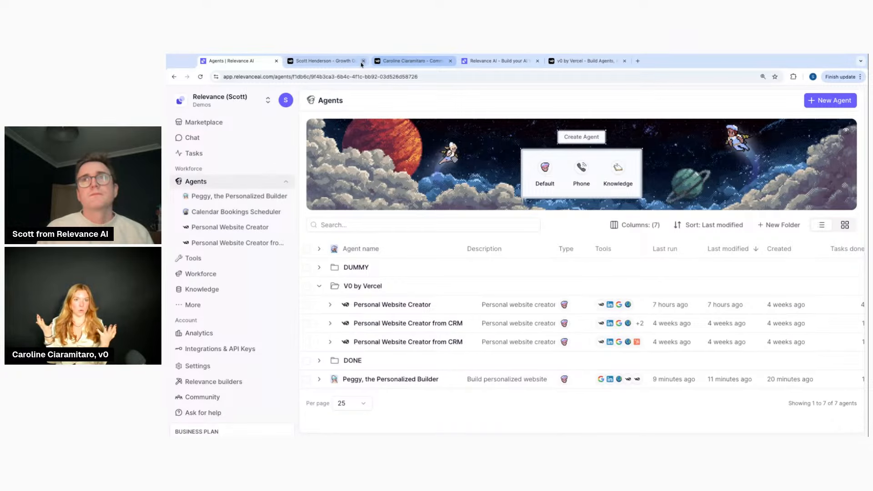
pyautogui.click(321, 61)
pyautogui.click(243, 62)
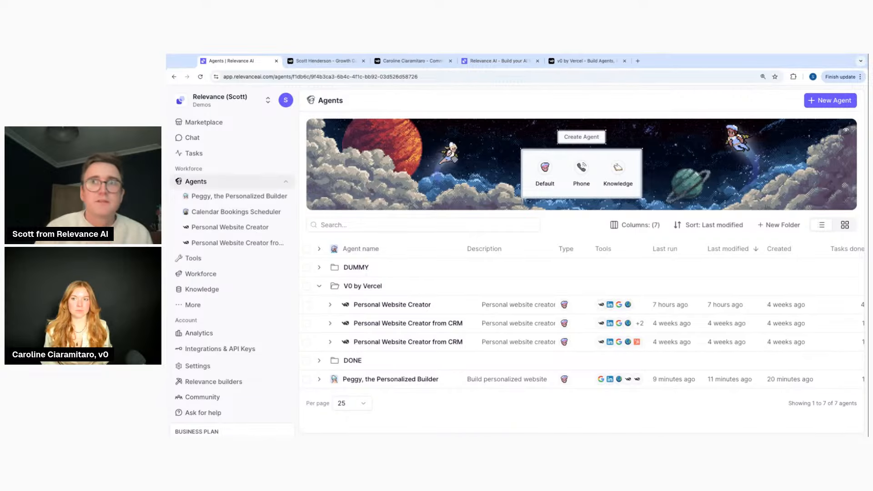
pyautogui.click(195, 139)
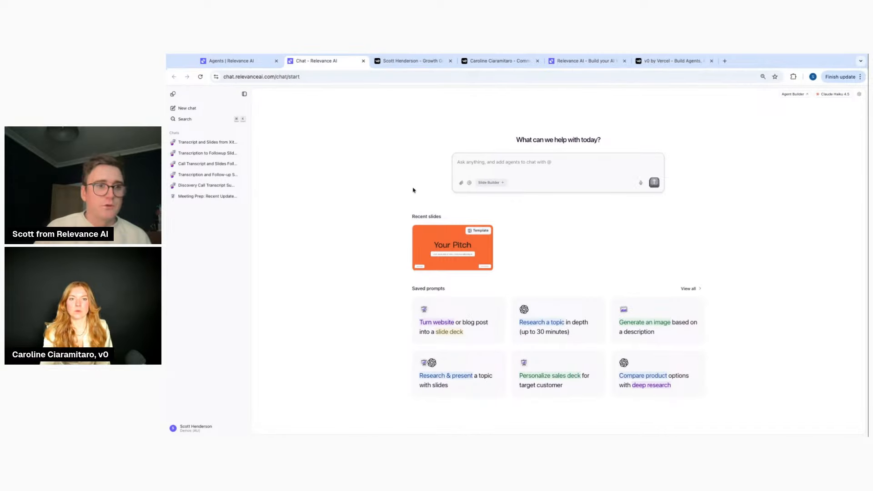
# Switch back to the Agents tab listing the three V0 by Vercel website creator agents
pyautogui.click(235, 64)
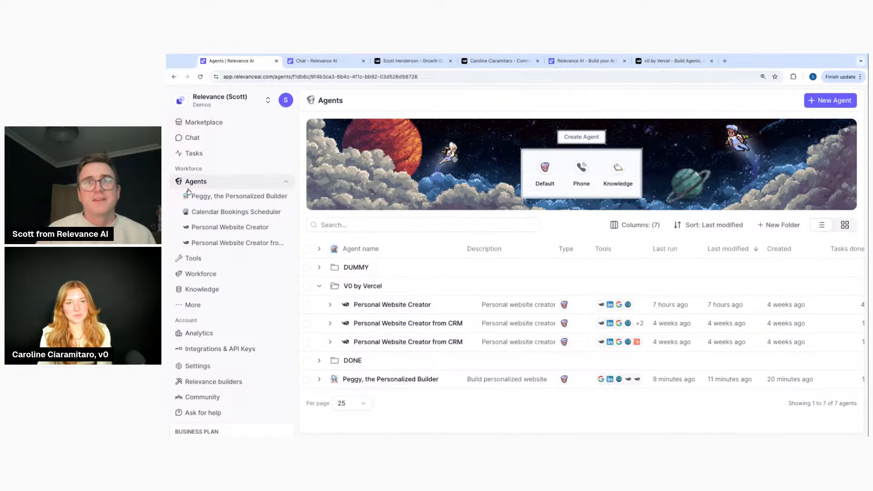
# Start a blank Default tool, look at its knowledge panel and app preview, then return to Tools
pyautogui.click(220, 258)
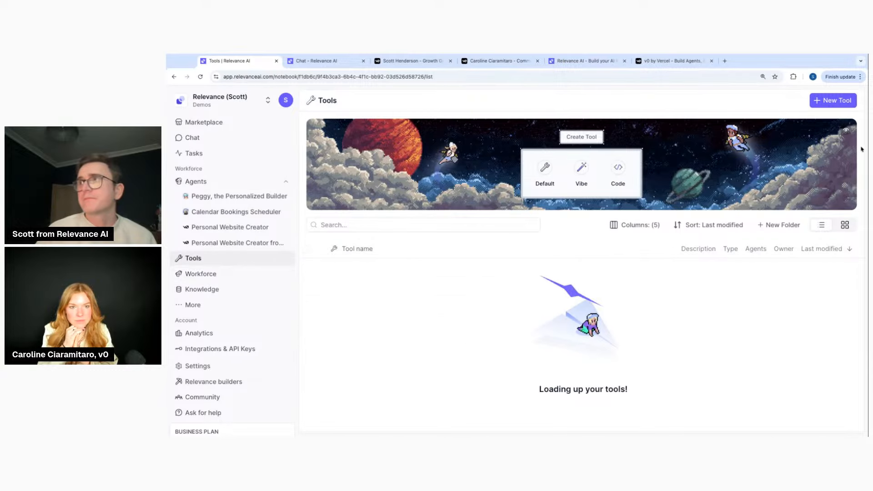
pyautogui.click(833, 100)
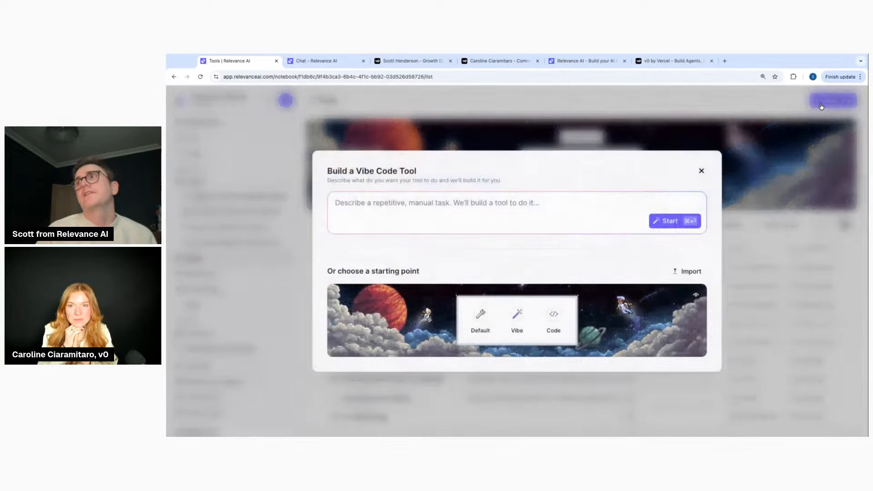
pyautogui.click(491, 316)
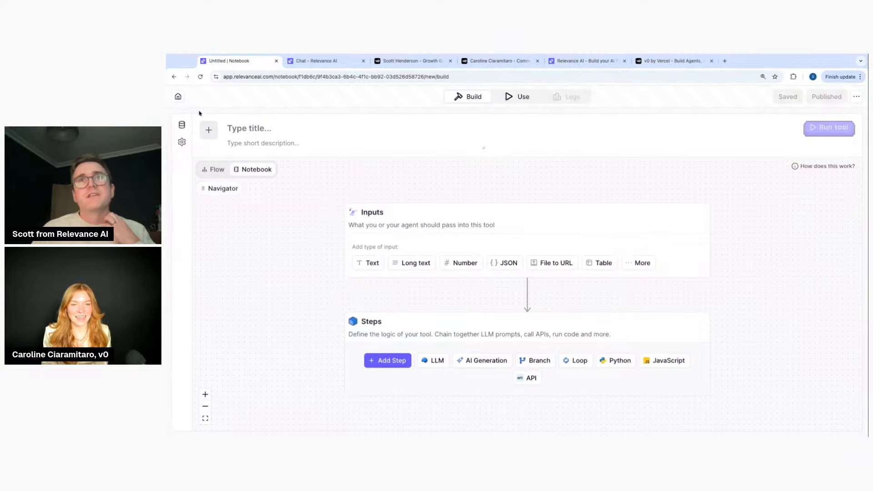
pyautogui.click(182, 130)
pyautogui.click(528, 98)
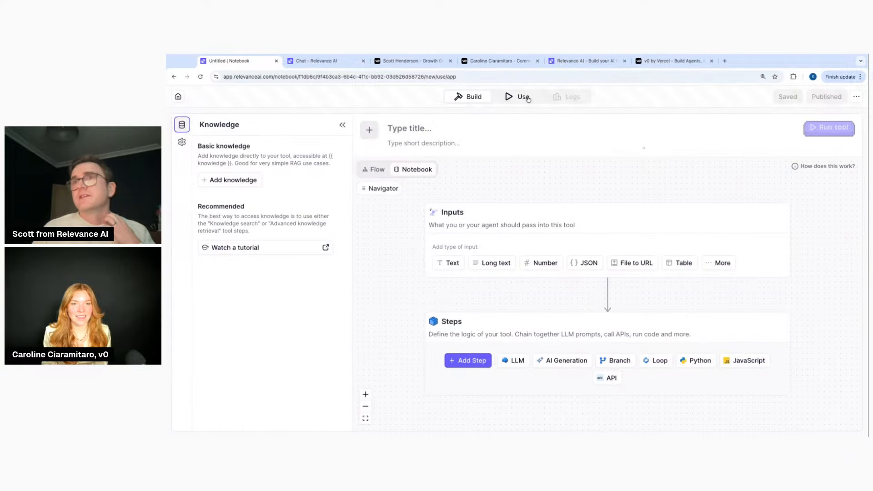
pyautogui.click(182, 98)
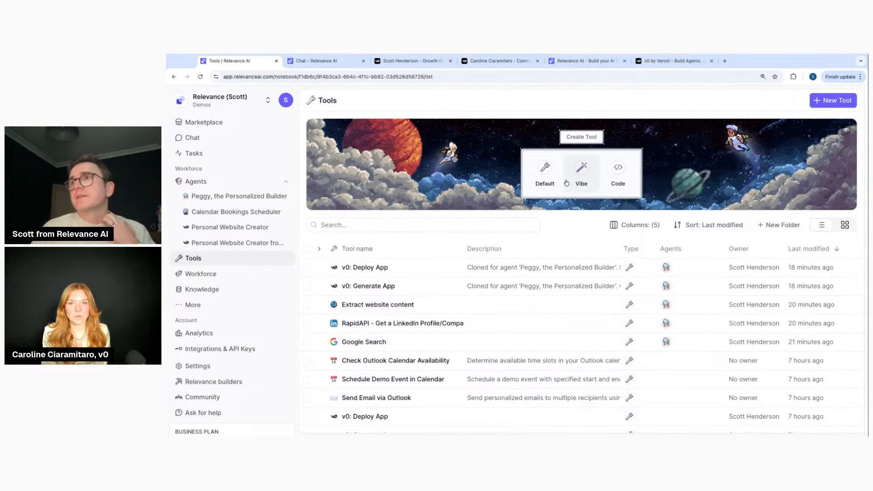
# Start another blank Default tool, abandon it, and open the Personal Website Creator agent
pyautogui.click(838, 101)
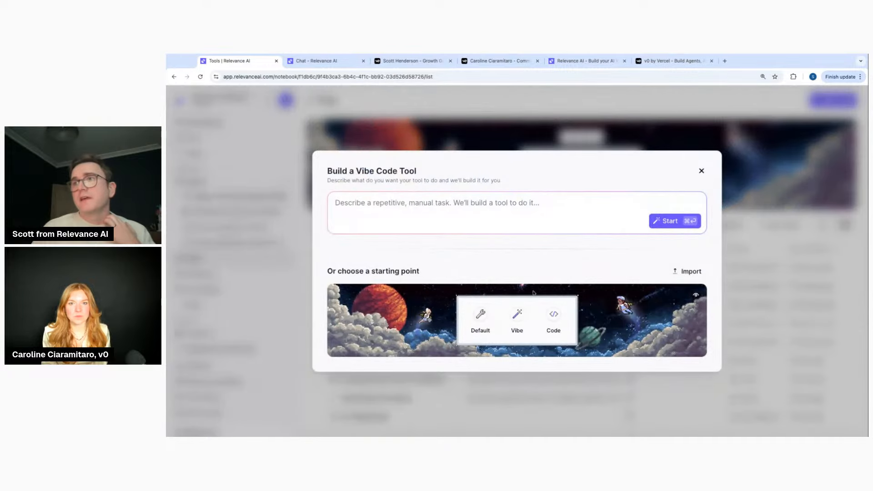
pyautogui.click(490, 322)
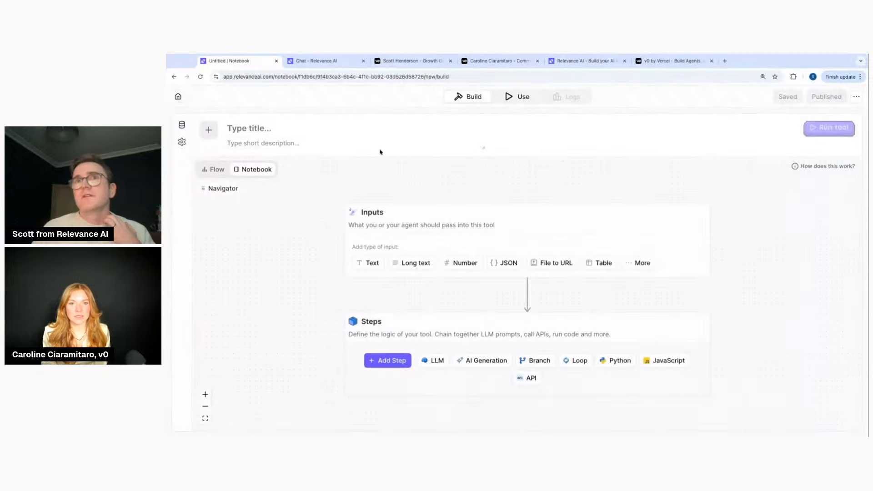
pyautogui.click(179, 98)
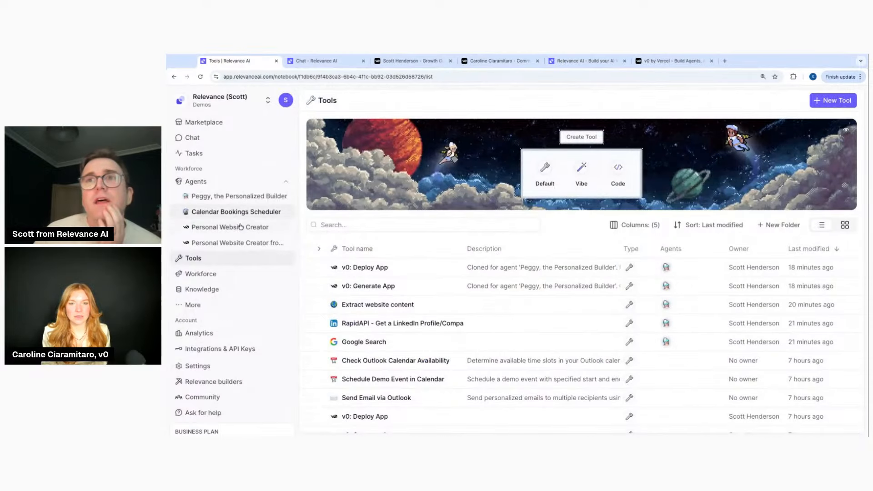
pyautogui.click(241, 227)
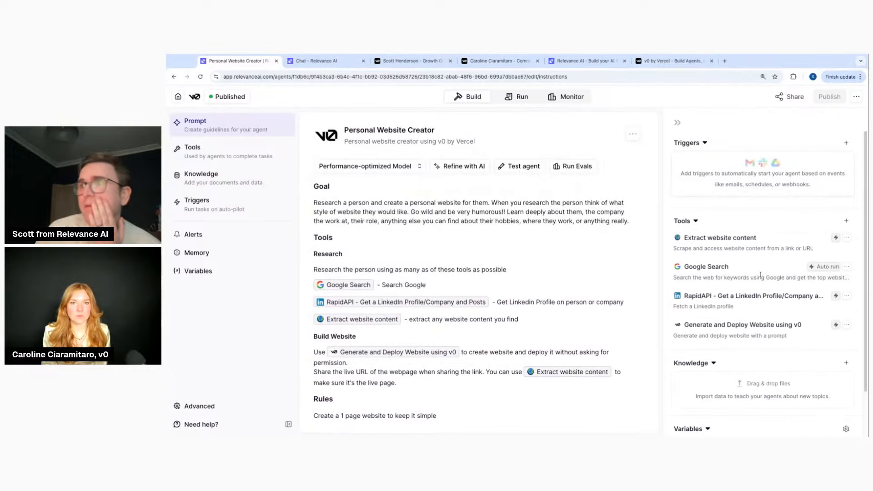
# Browse the tool catalogue's Knowledge, Handle files, Data scraper and Calendar categories
pyautogui.click(846, 221)
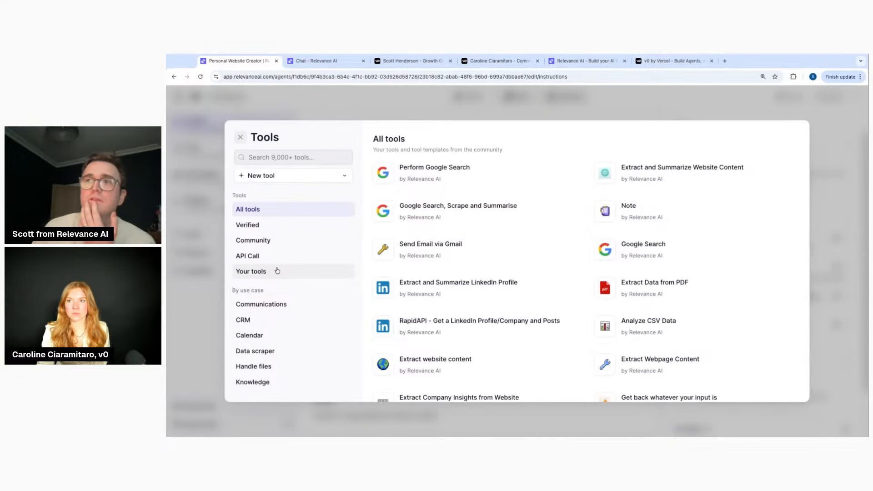
pyautogui.scroll(-3, 275, 270)
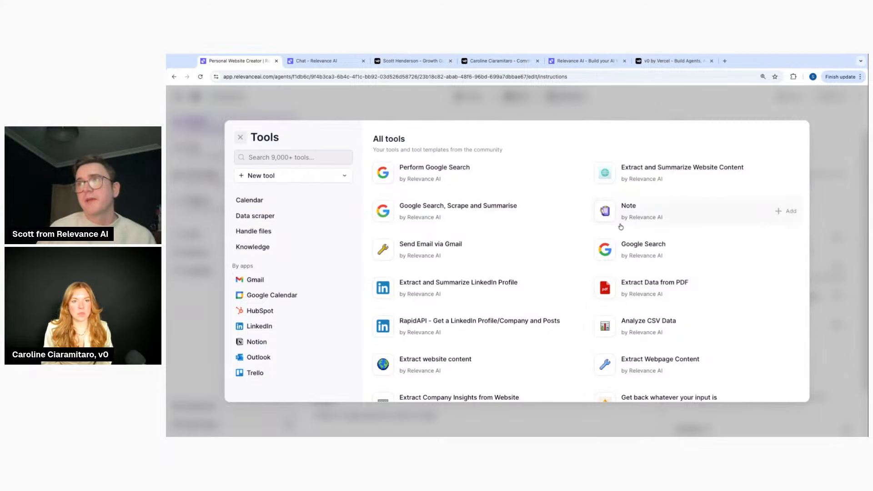
pyautogui.scroll(-2, 500, 337)
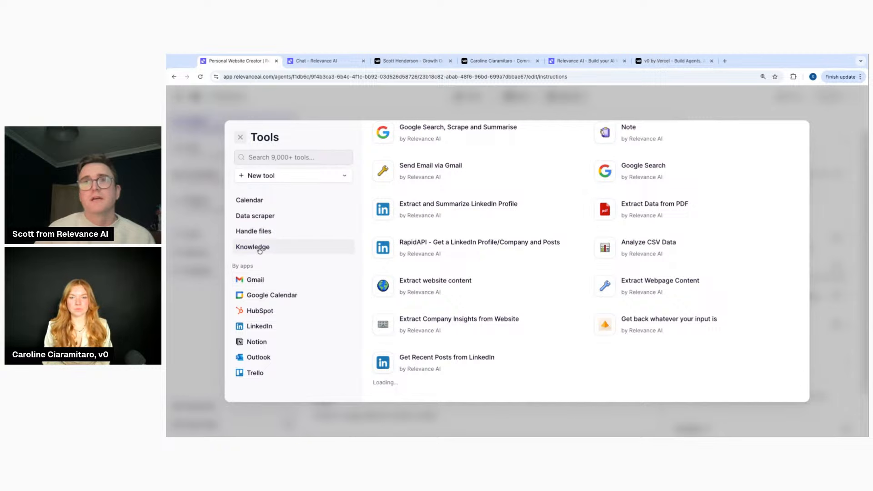
pyautogui.click(259, 250)
pyautogui.click(263, 232)
pyautogui.click(266, 217)
pyautogui.click(262, 201)
pyautogui.scroll(2, 276, 225)
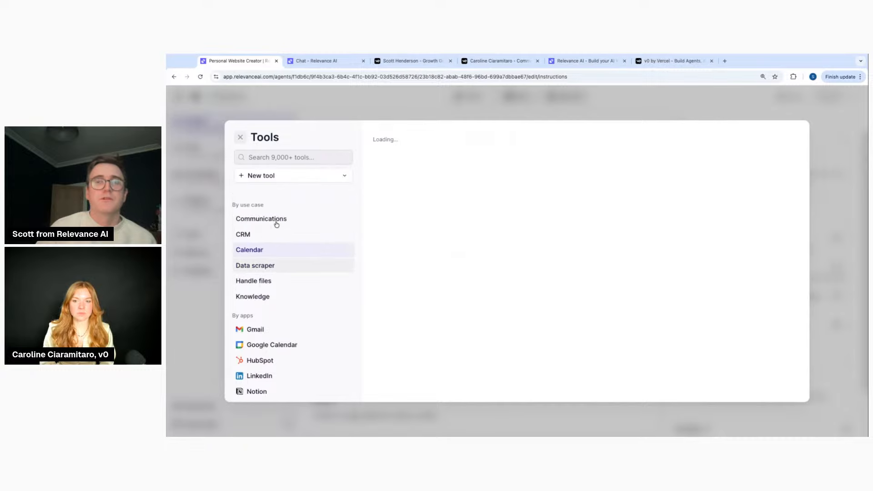
pyautogui.scroll(2, 280, 237)
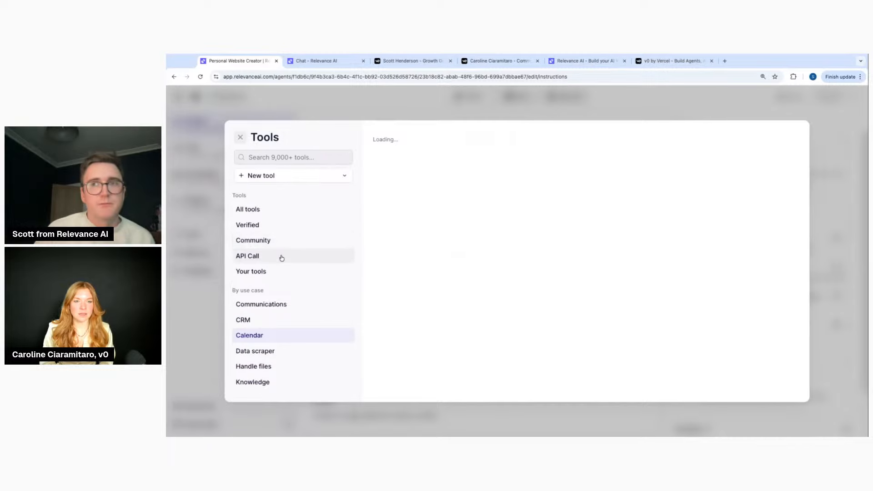
# Look through All tools and the Verified tools list, then close the catalogue
pyautogui.click(270, 212)
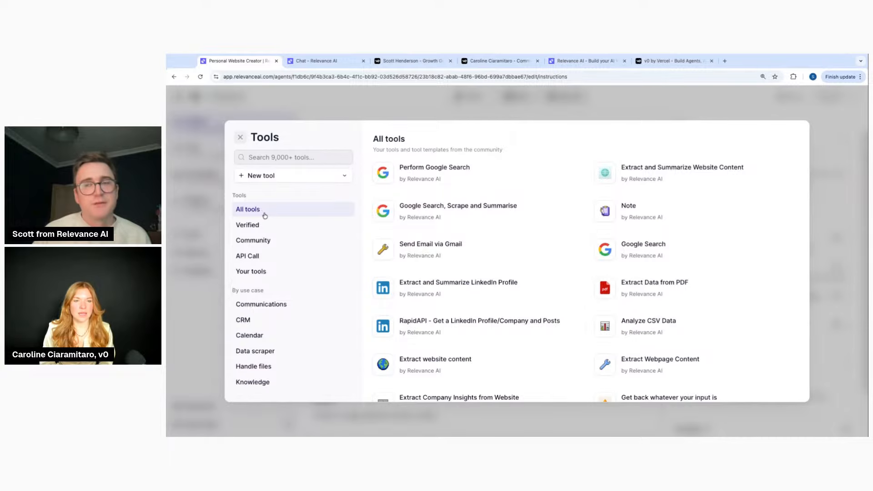
pyautogui.click(267, 226)
pyautogui.scroll(-3, 265, 252)
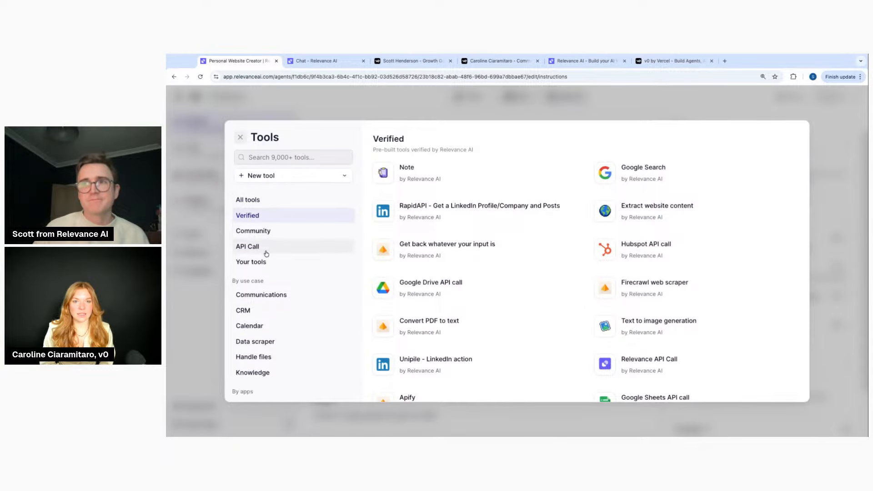
pyautogui.scroll(-8, 403, 307)
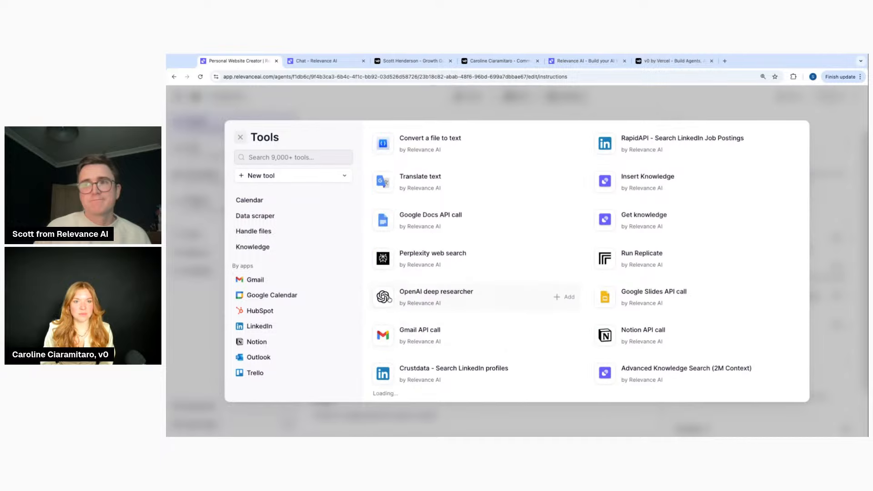
pyautogui.scroll(-8, 402, 307)
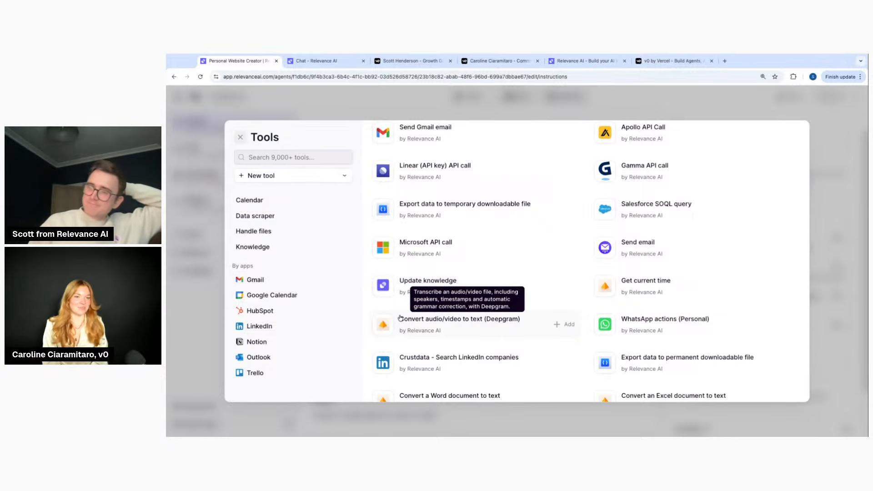
pyautogui.scroll(-3, 400, 319)
pyautogui.scroll(-3, 400, 318)
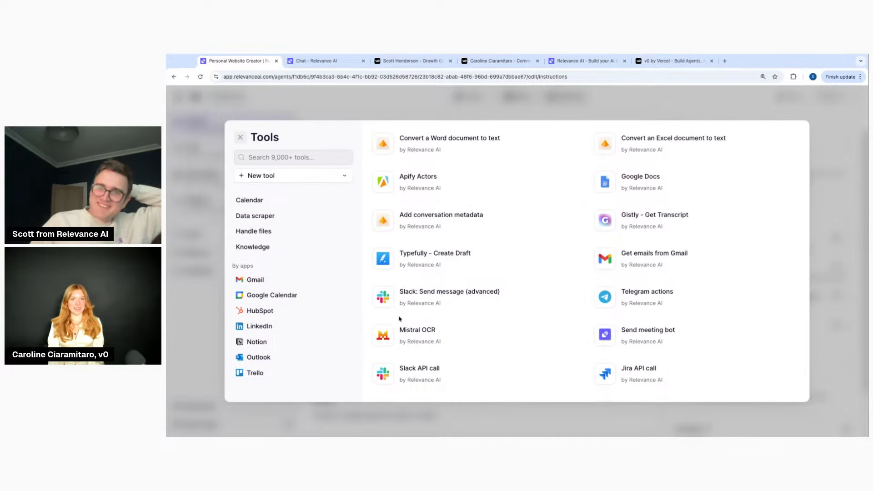
pyautogui.scroll(-5, 400, 321)
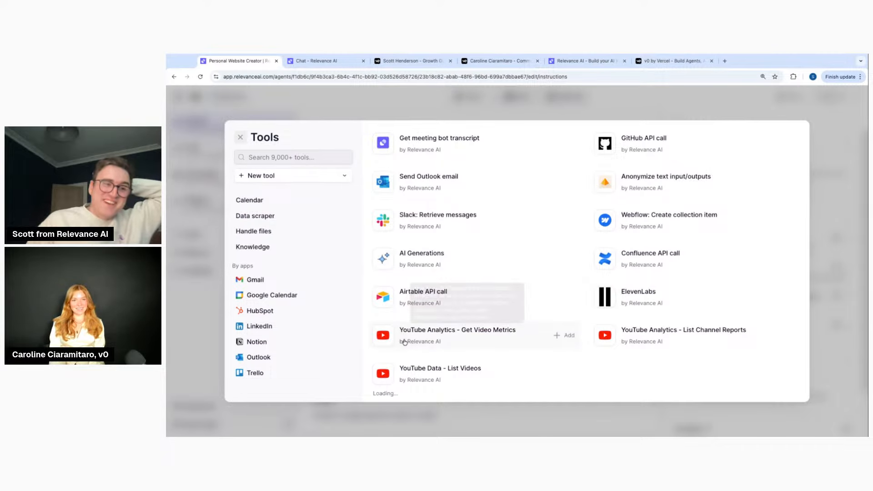
pyautogui.click(240, 137)
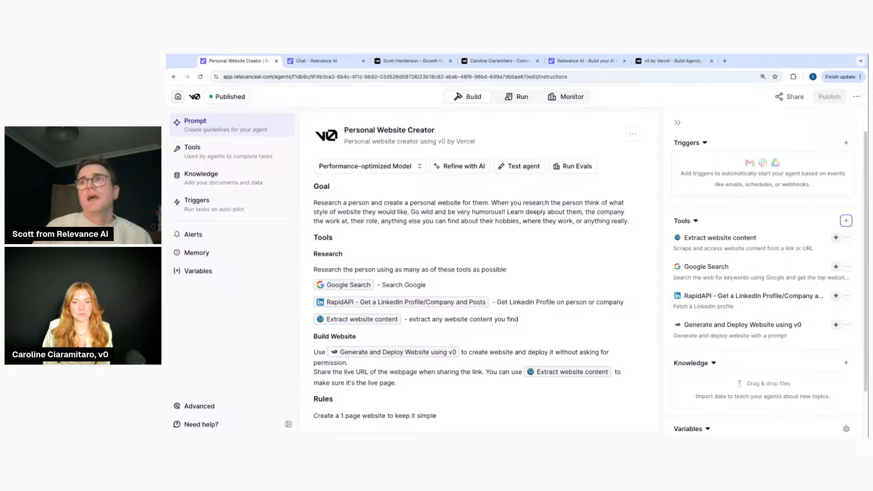
# Cancel a new-agent draft, review the Peggy, the Personalized Builder agent, then return to Agents
pyautogui.click(178, 96)
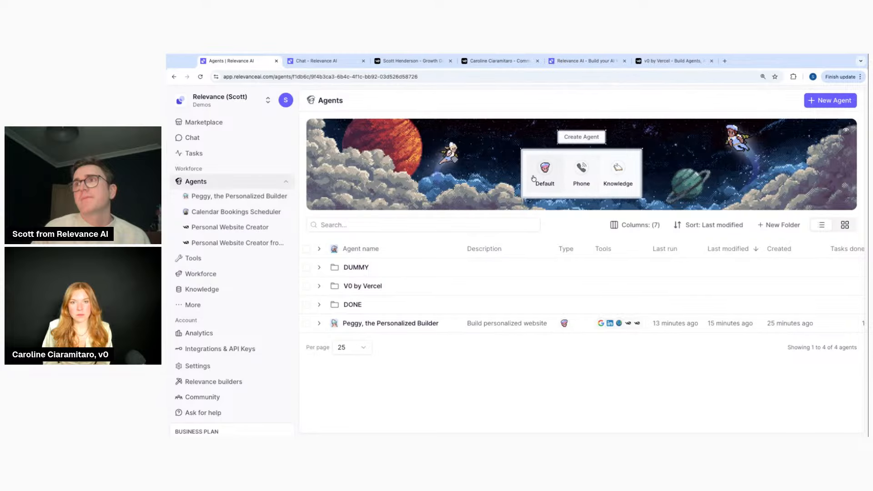
pyautogui.click(823, 105)
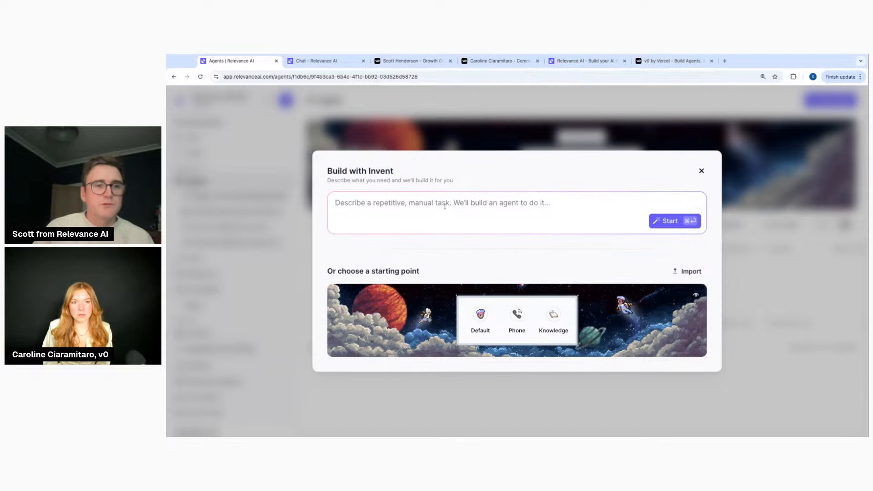
pyautogui.click(701, 170)
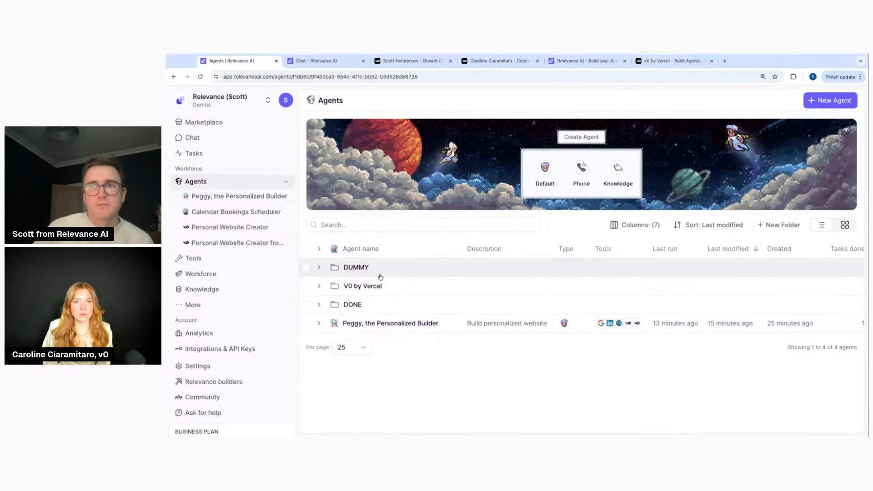
pyautogui.click(376, 329)
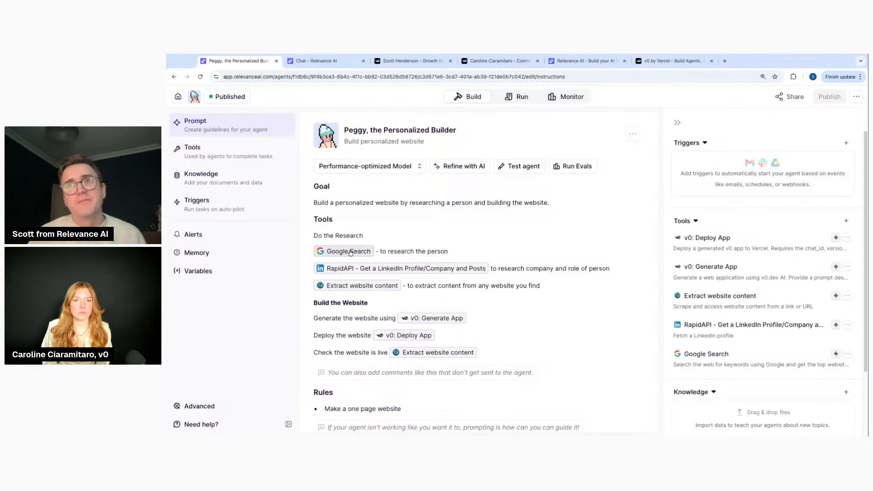
pyautogui.moveTo(350, 253)
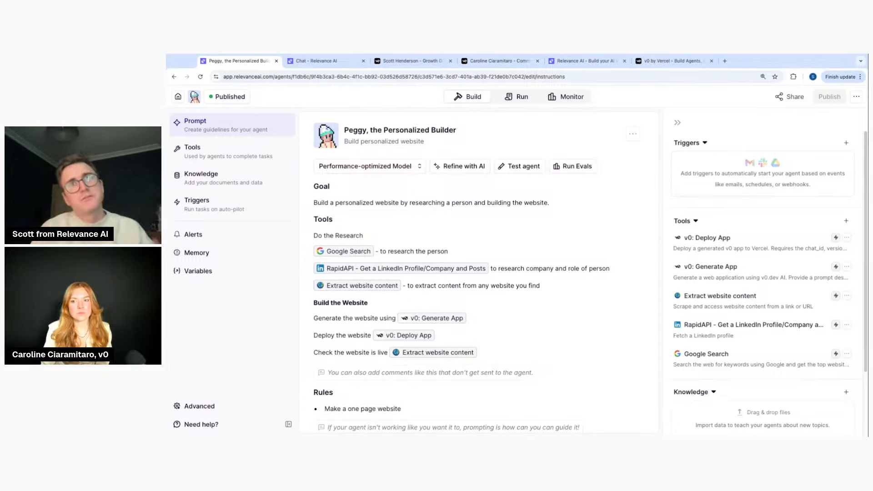
pyautogui.click(177, 97)
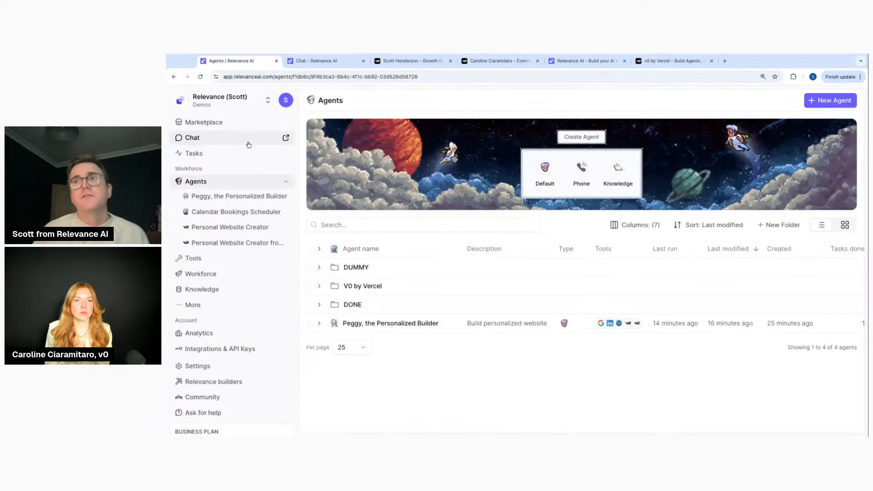
# Have Invent build a new agent described as 'Create a personalized website.'
pyautogui.click(816, 106)
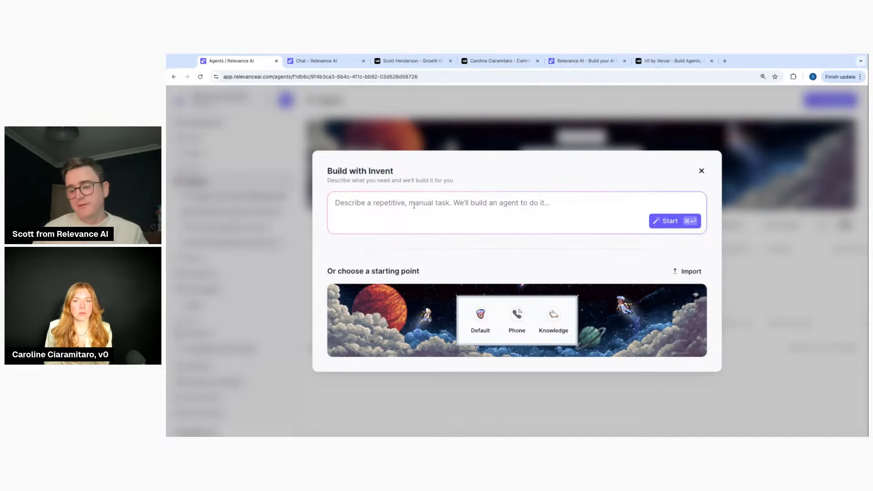
pyautogui.write('Create a perosn')
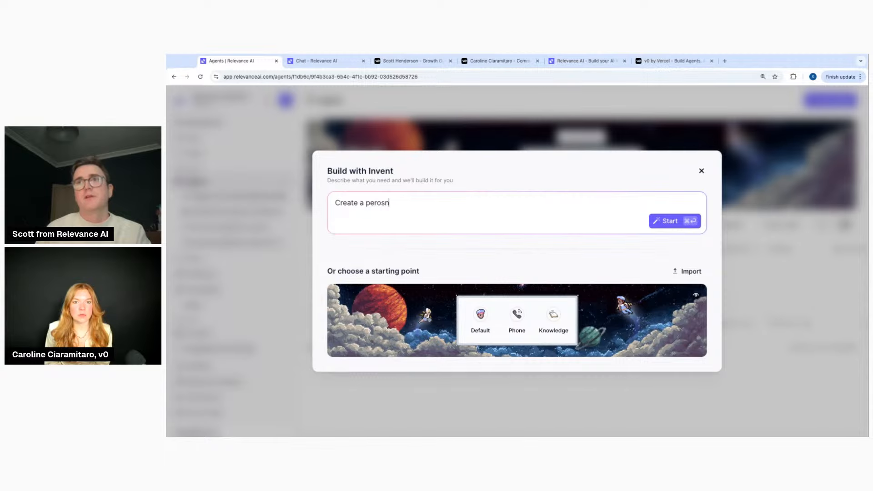
pyautogui.press('BackSpace')
pyautogui.press('BackSpace')
pyautogui.press('BackSpace')
pyautogui.write('sona')
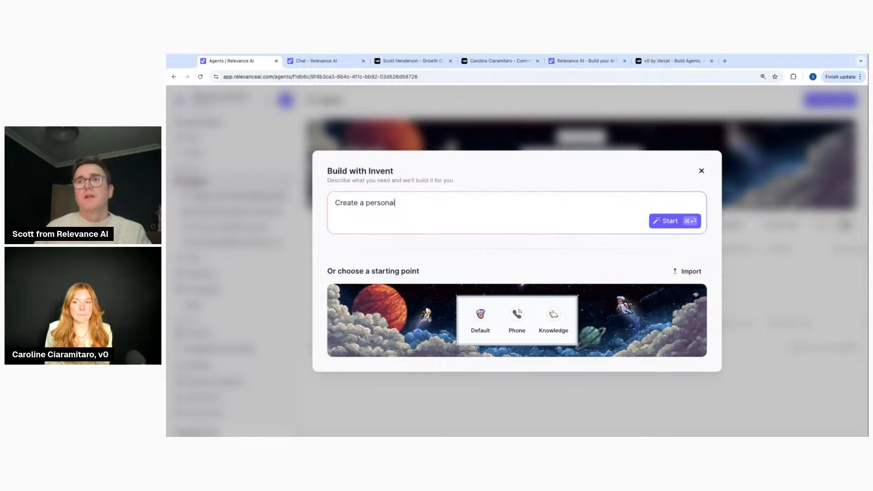
pyautogui.write('lized website.')
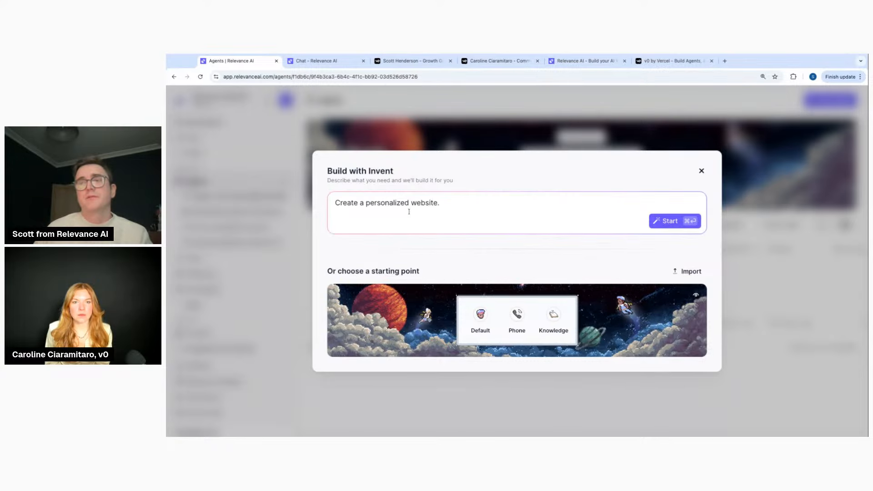
pyautogui.click(670, 221)
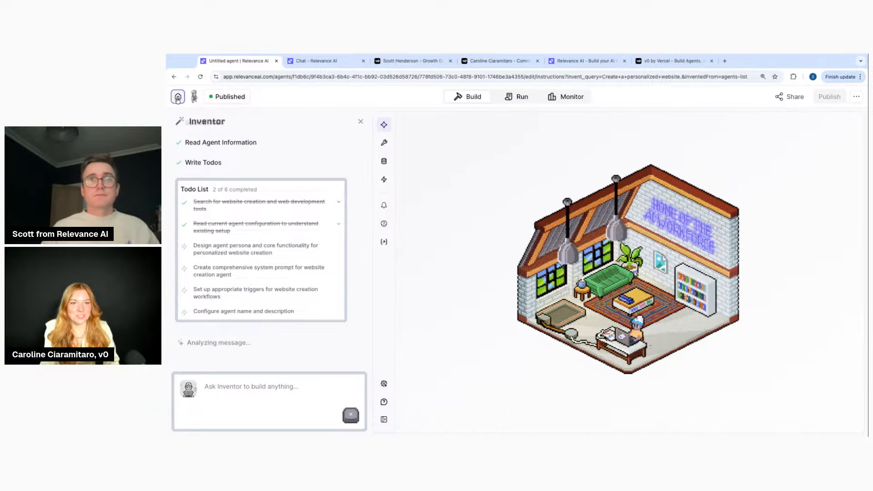
# Leave the agent editor for the Agents page with the DUMMY, V0 by Vercel and DONE folders
pyautogui.click(178, 98)
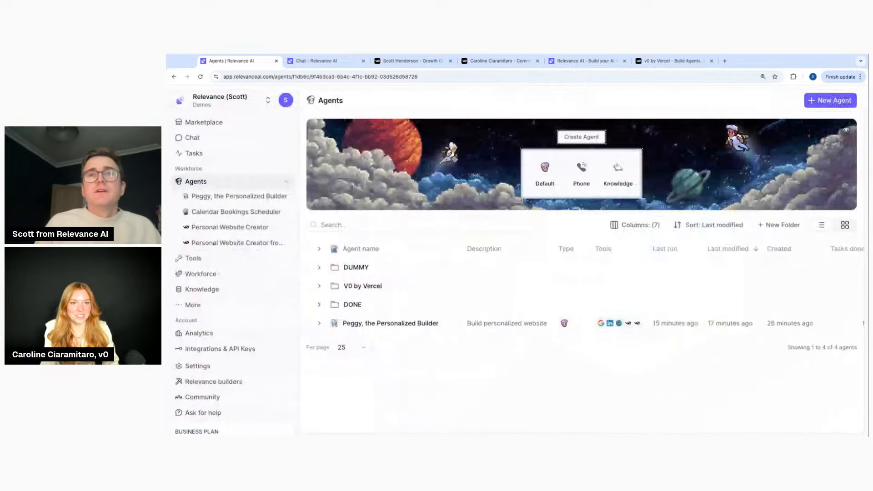